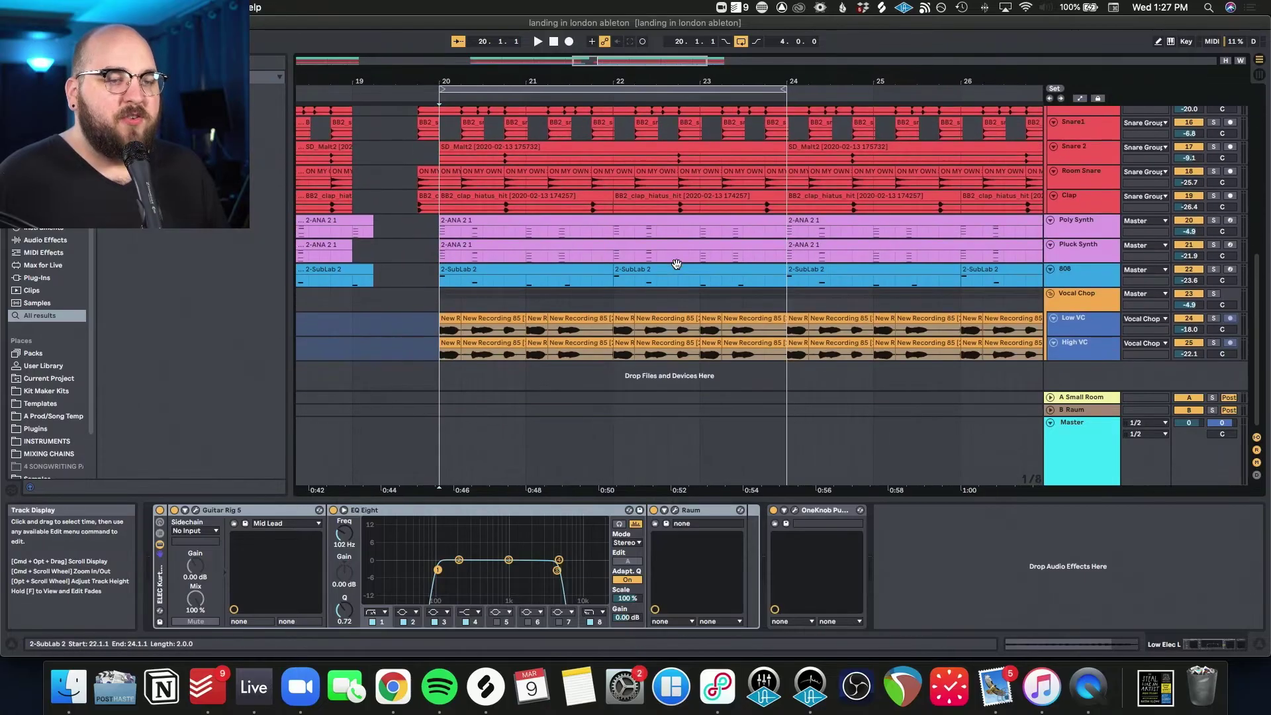
Show the Arcade Pad track's effect chain and play the arrangement from bar 20
{"action": "scroll", "coordinate": [676, 264], "scroll_direction": "up", "scroll_amount": 10}
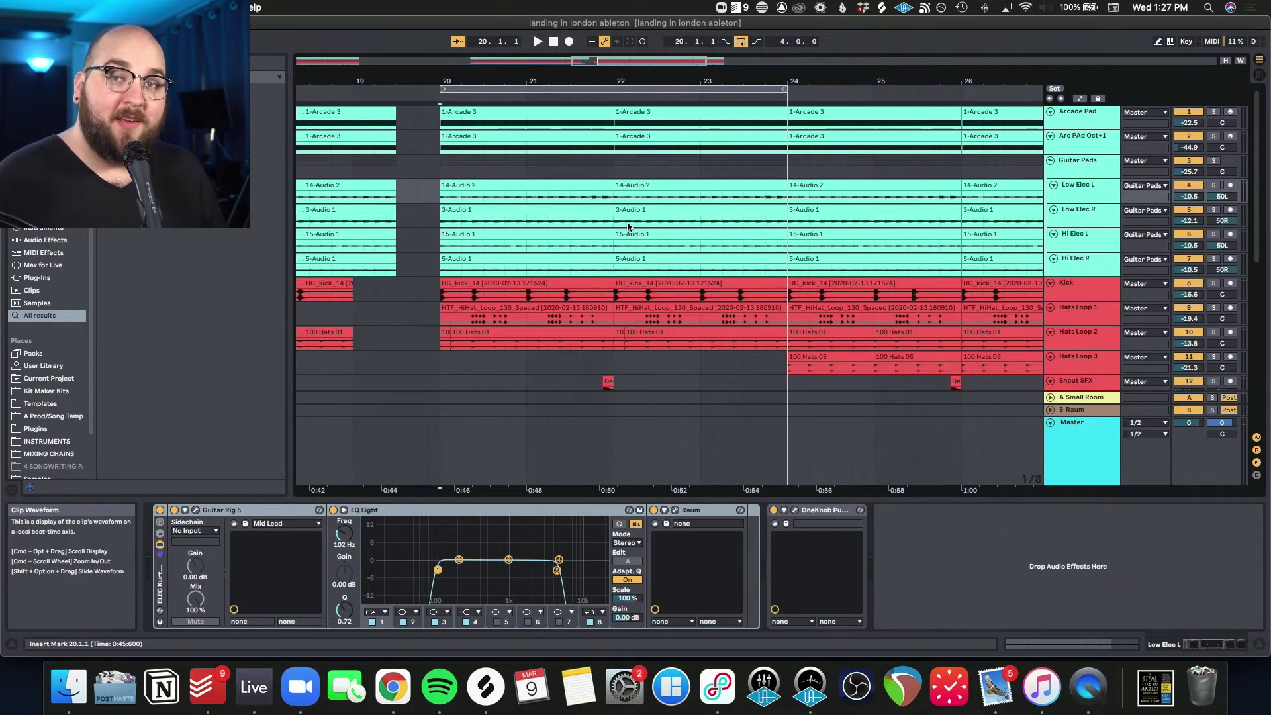
{"action": "left_click", "coordinate": [439, 123]}
{"action": "key", "text": "space"}
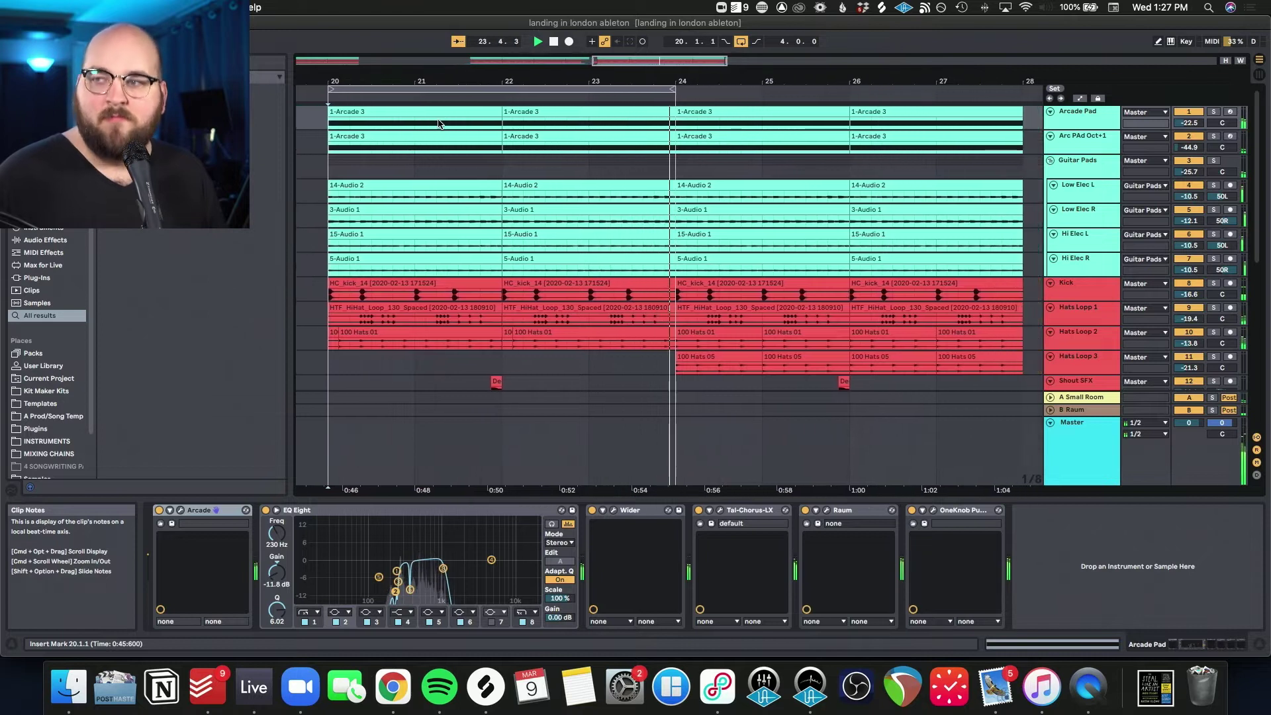
{"action": "scroll", "coordinate": [659, 254], "scroll_direction": "right", "scroll_amount": 5}
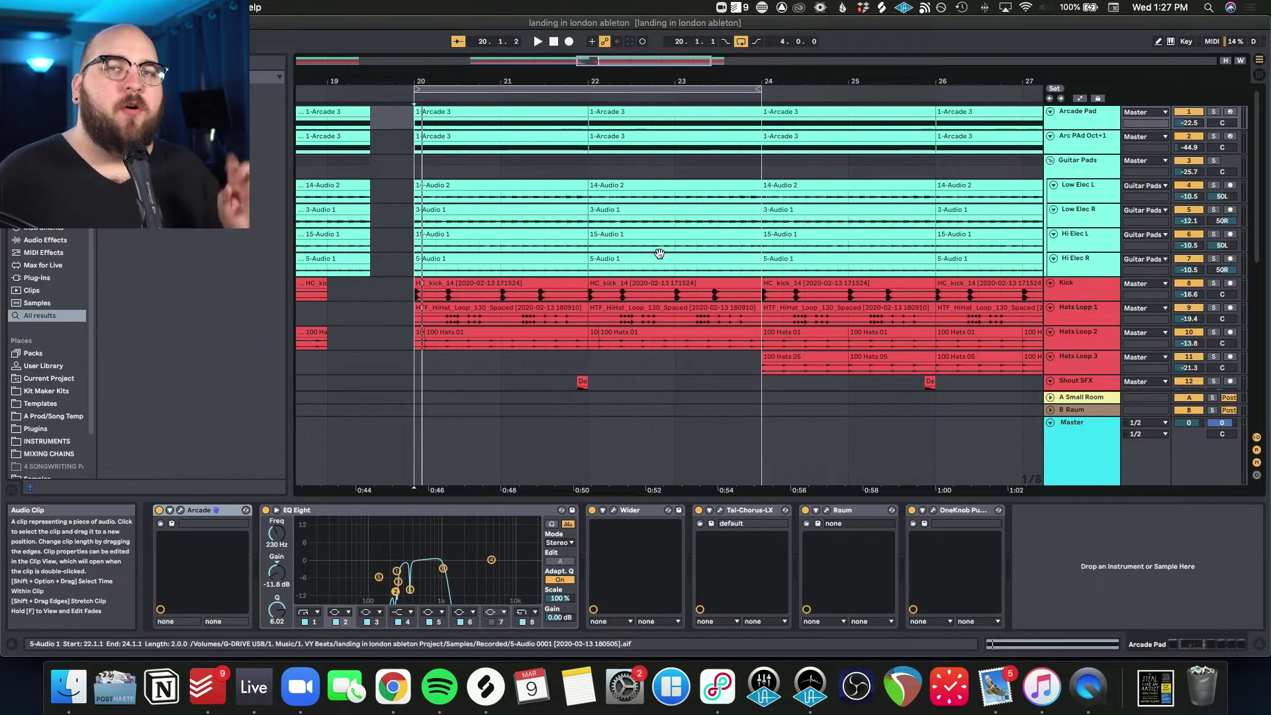
{"action": "scroll", "coordinate": [660, 253], "scroll_direction": "left", "scroll_amount": 1}
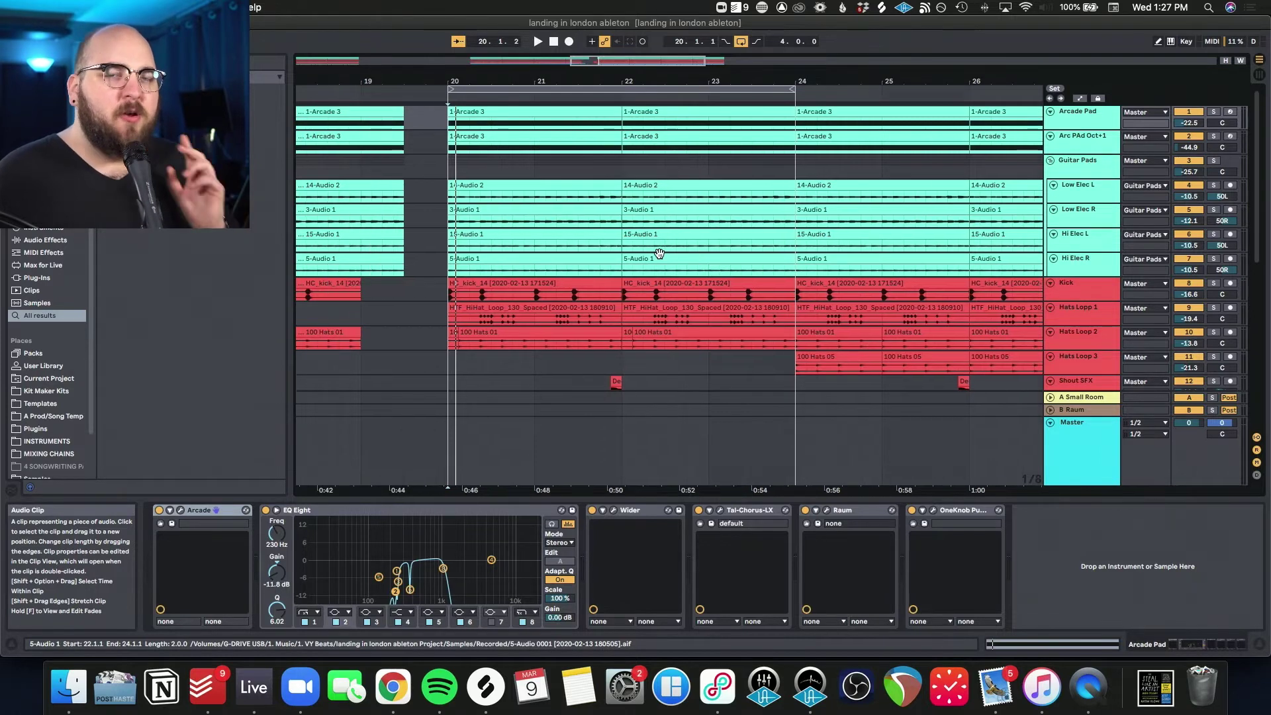
{"action": "scroll", "coordinate": [659, 254], "scroll_direction": "down", "scroll_amount": 10}
{"action": "scroll", "coordinate": [660, 257], "scroll_direction": "right", "scroll_amount": 1}
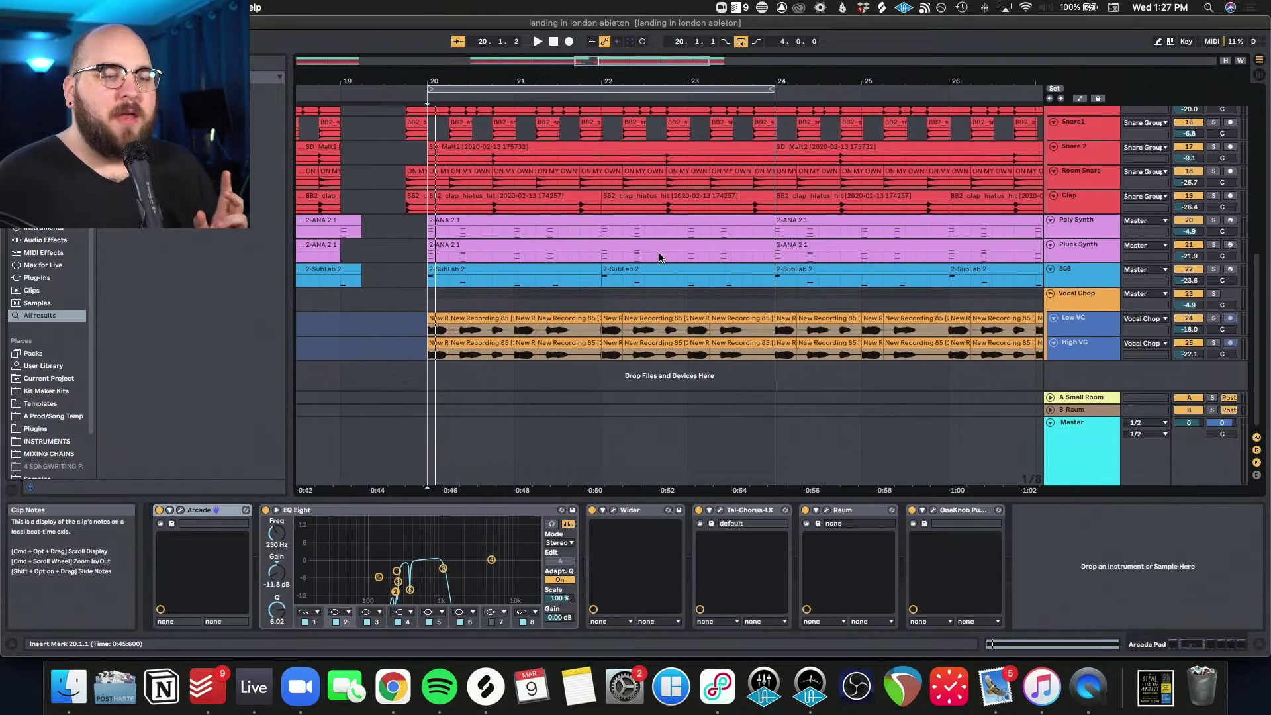
Browse the tracks during playback and bring up the Guitar Pads track's EQ Eight chain
{"action": "scroll", "coordinate": [659, 257], "scroll_direction": "up", "scroll_amount": 10}
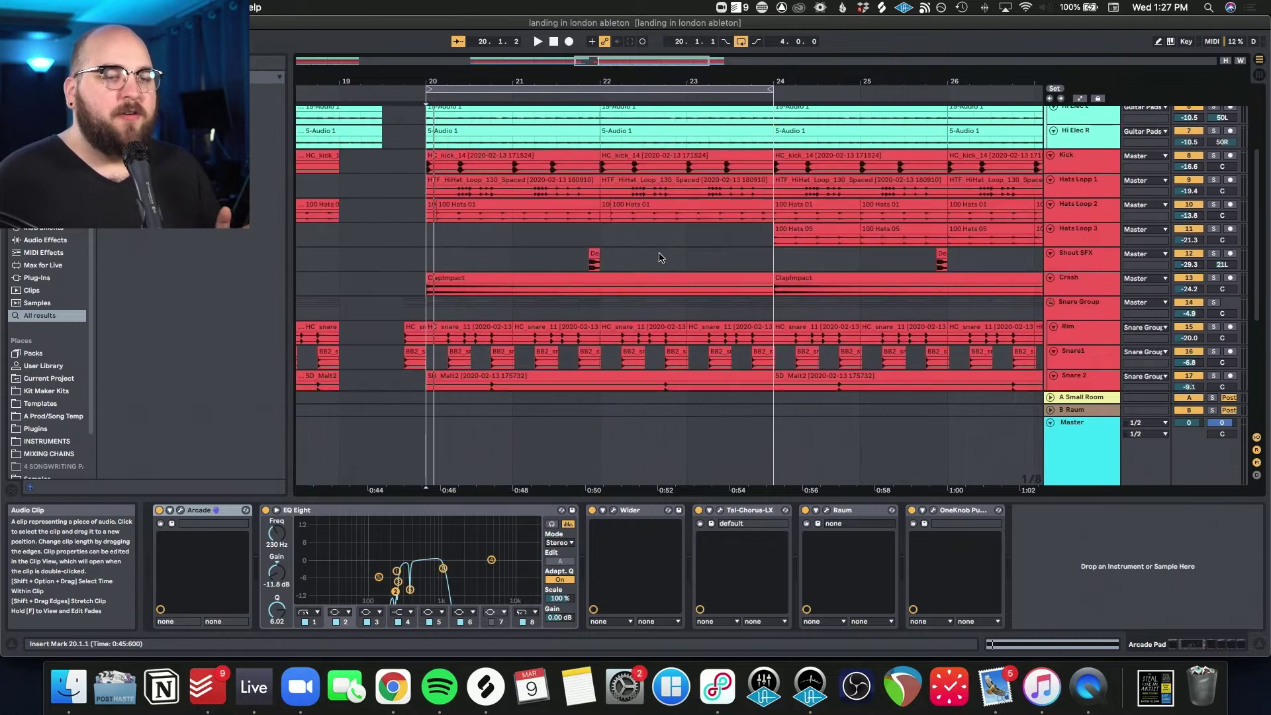
{"action": "scroll", "coordinate": [660, 257], "scroll_direction": "up", "scroll_amount": 5}
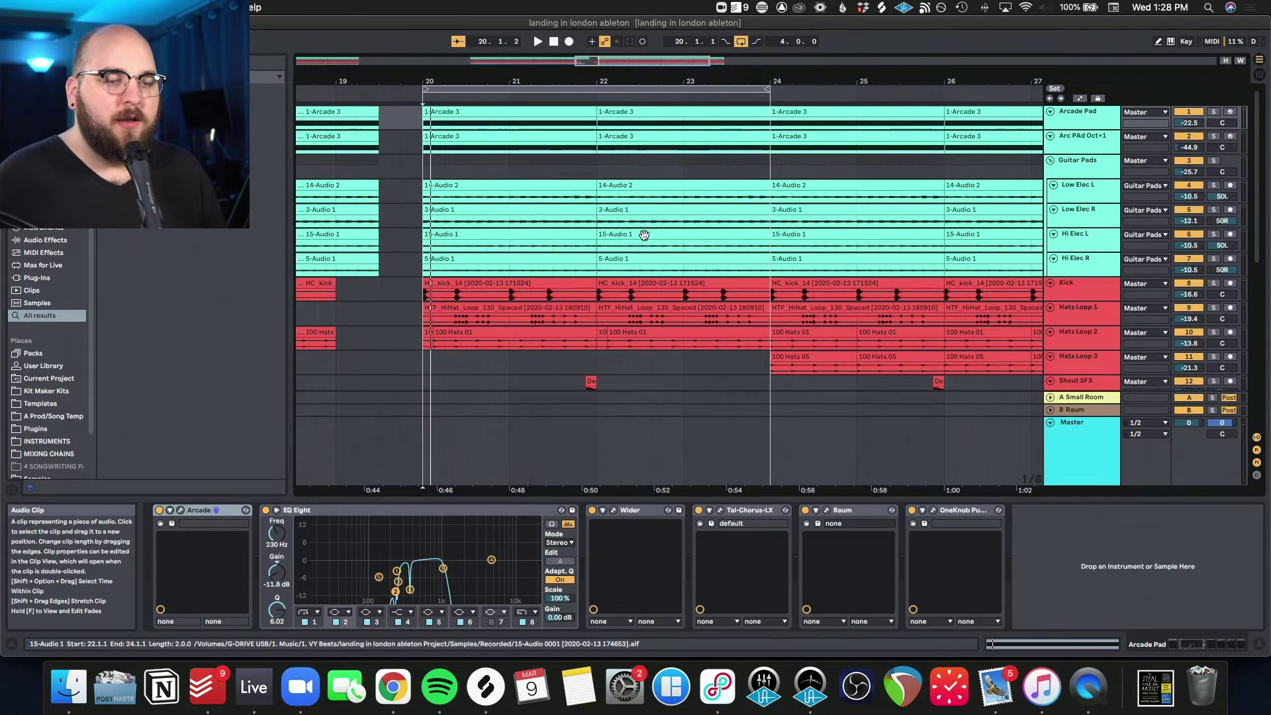
{"action": "scroll", "coordinate": [643, 234], "scroll_direction": "down", "scroll_amount": 10}
{"action": "scroll", "coordinate": [644, 233], "scroll_direction": "left", "scroll_amount": 1}
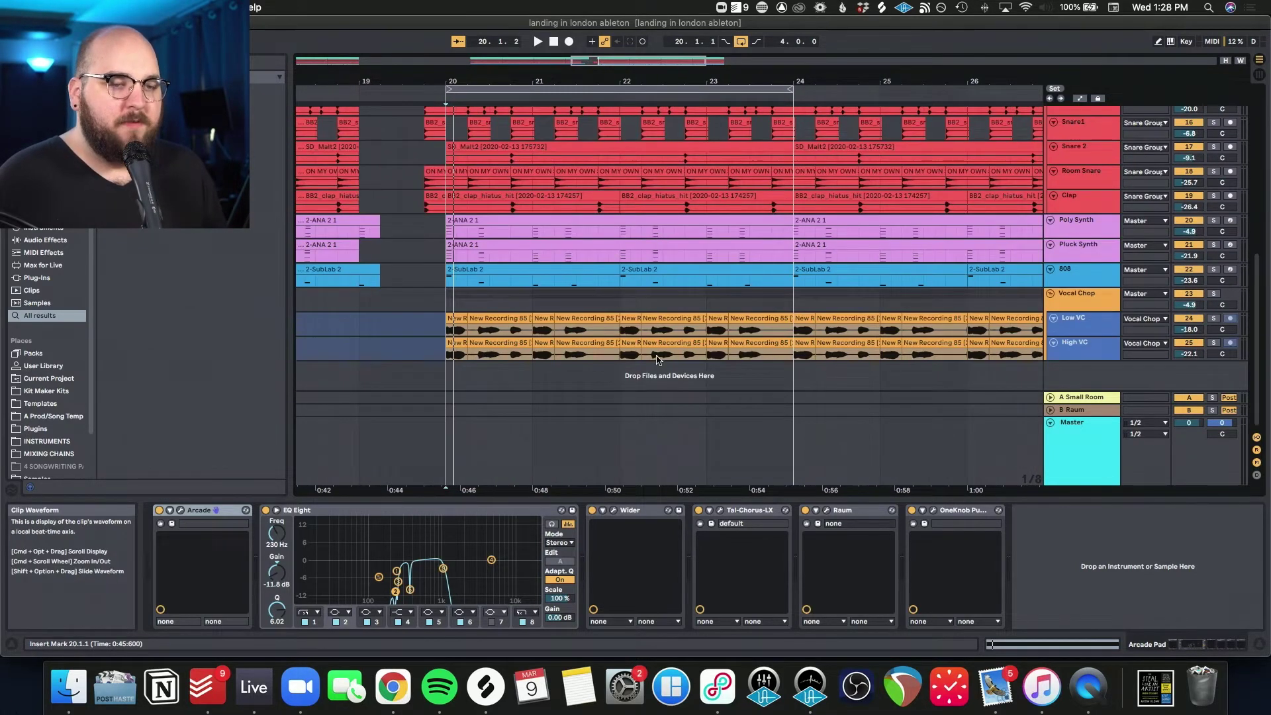
{"action": "scroll", "coordinate": [657, 360], "scroll_direction": "up", "scroll_amount": 10}
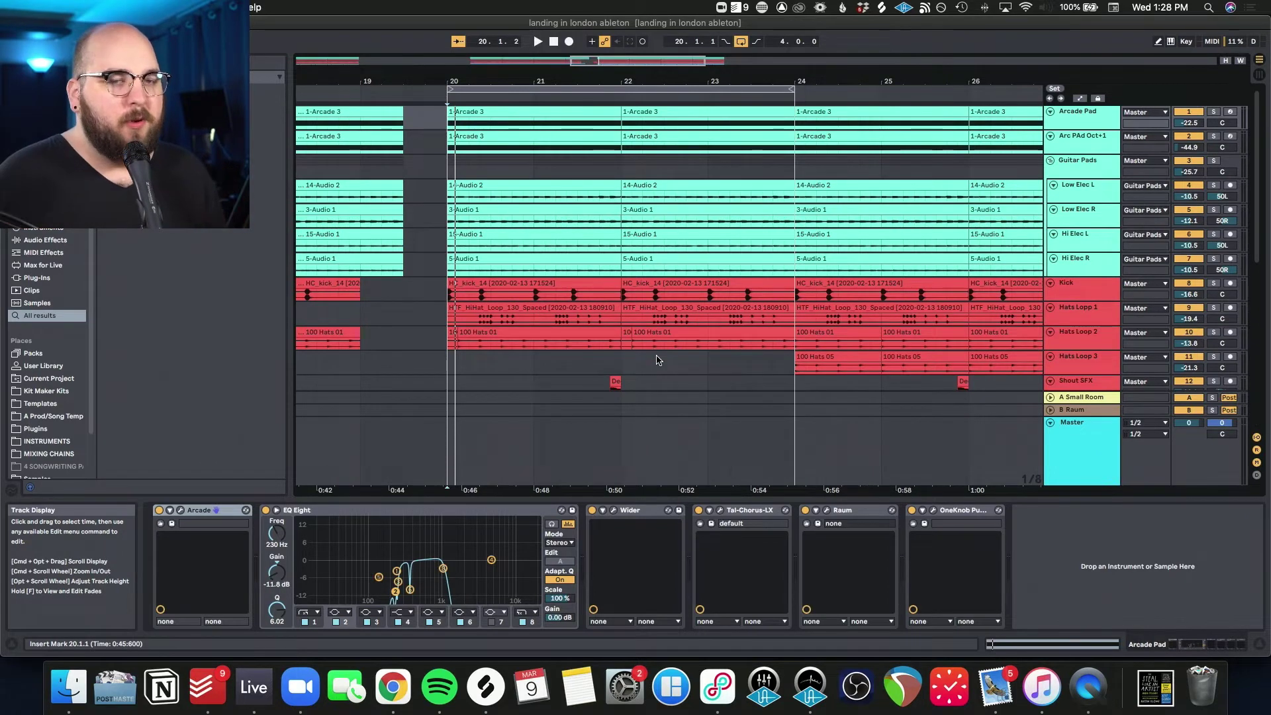
{"action": "left_click", "coordinate": [544, 166]}
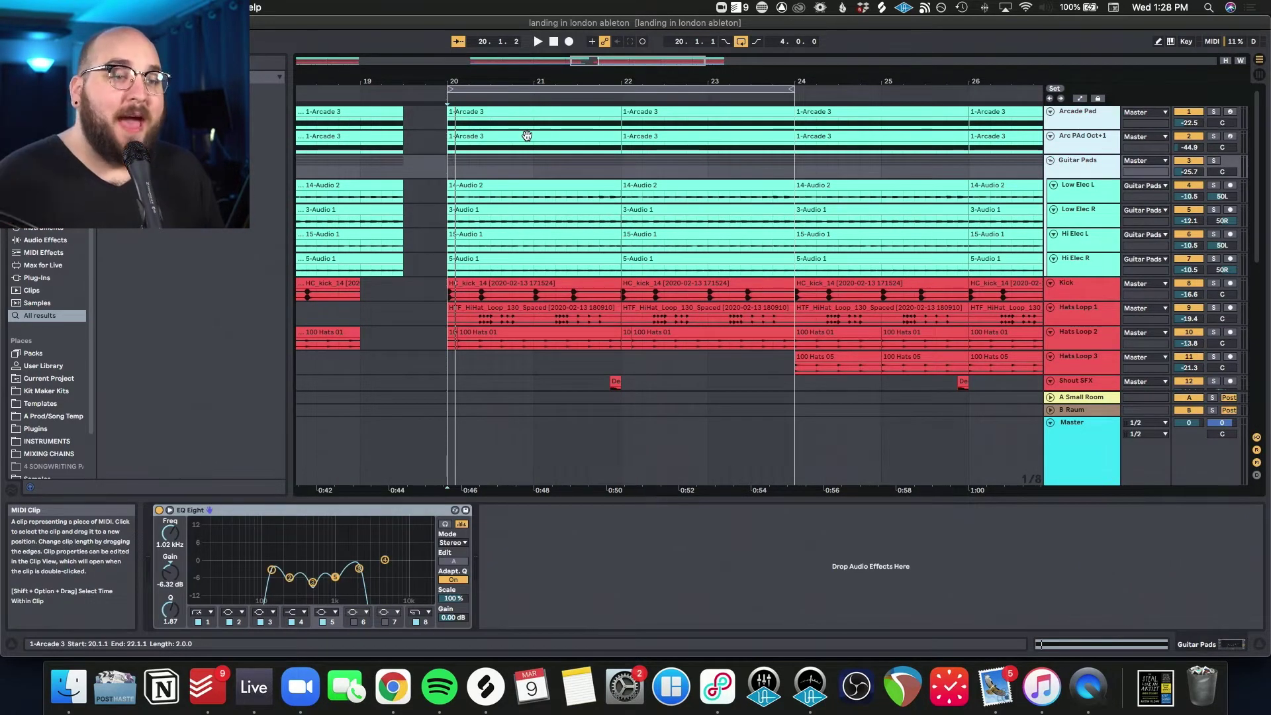
{"action": "left_click", "coordinate": [481, 134]}
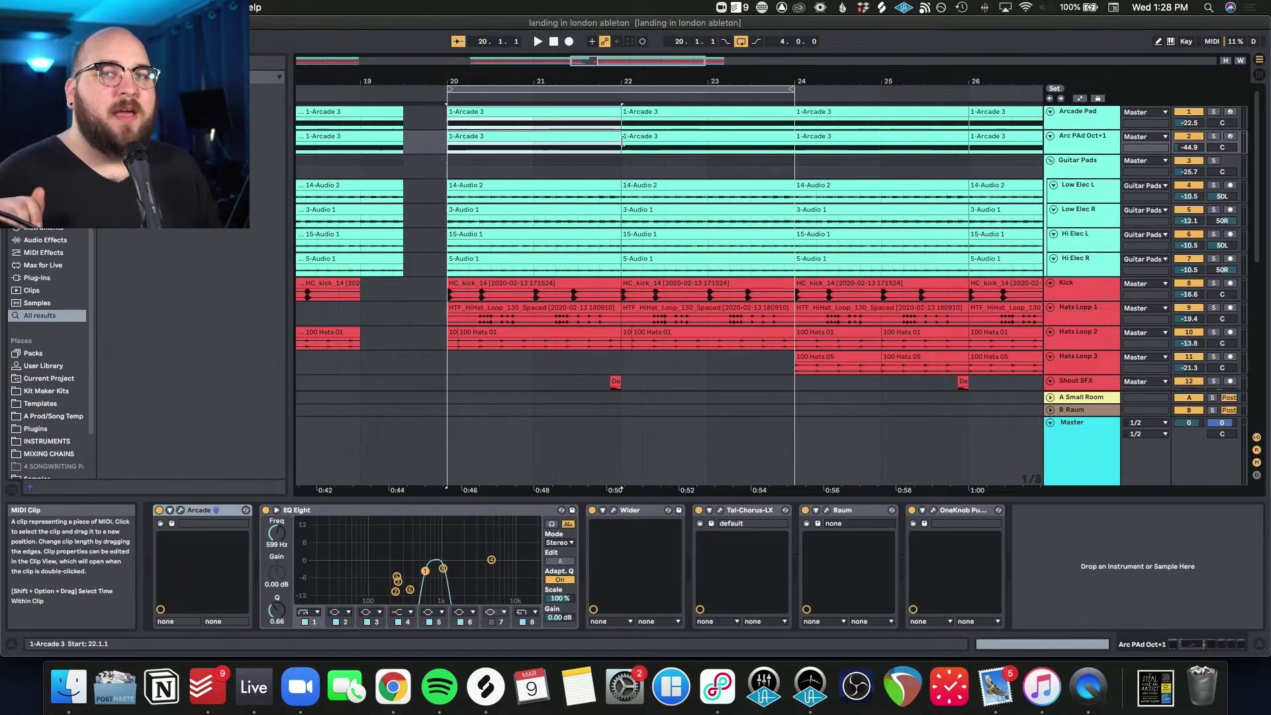
{"action": "key", "text": "z"}
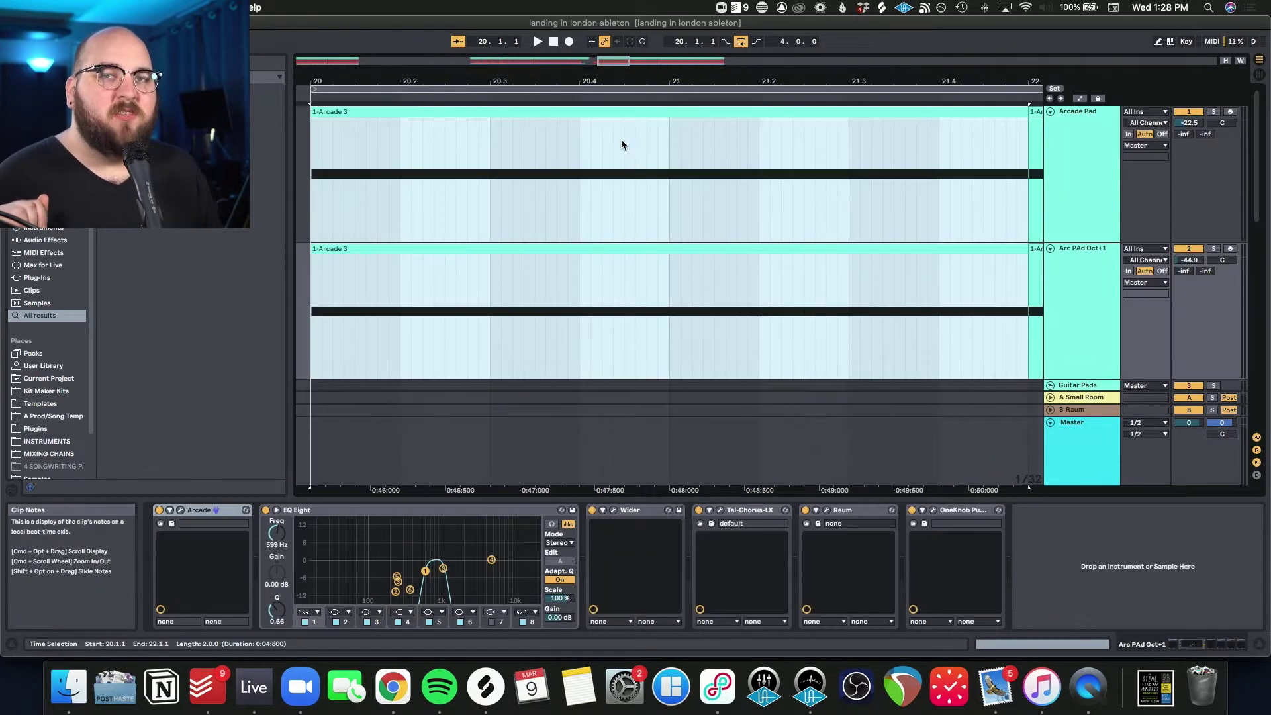
{"action": "left_click", "coordinate": [635, 195]}
{"action": "scroll", "coordinate": [636, 195], "scroll_direction": "down", "scroll_amount": 2}
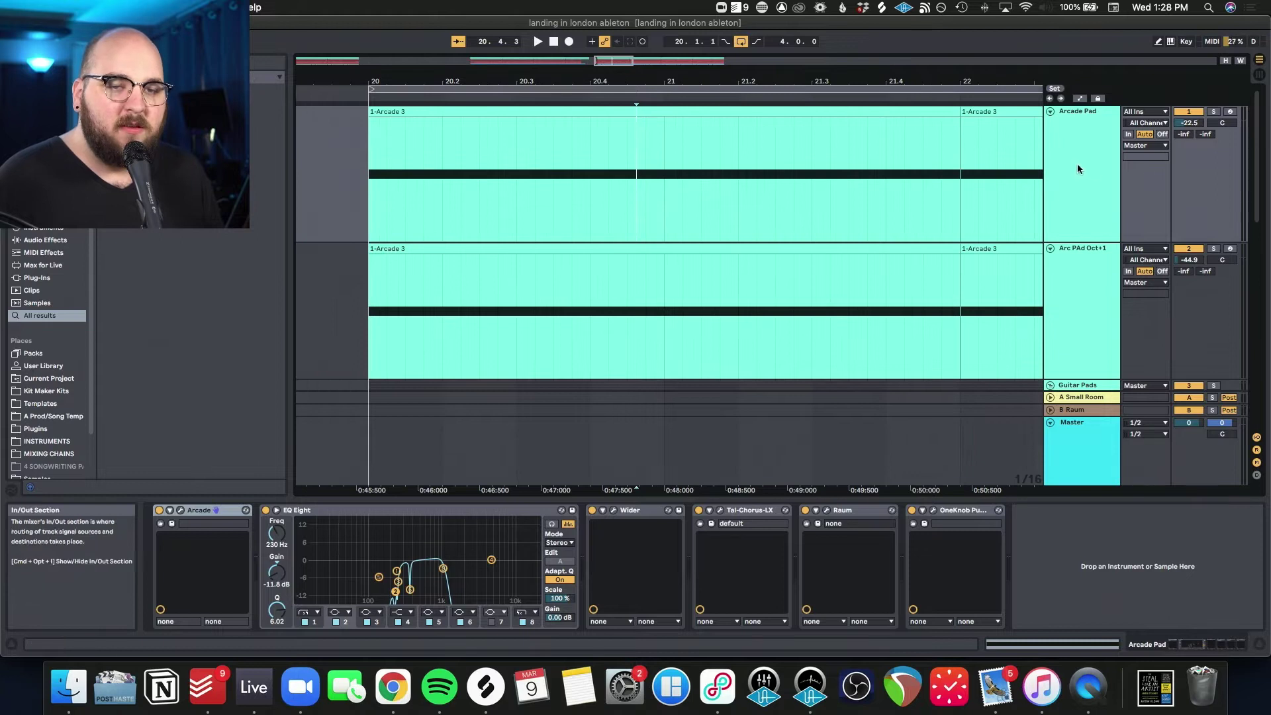
{"action": "left_click", "coordinate": [474, 111]}
{"action": "key", "text": "z"}
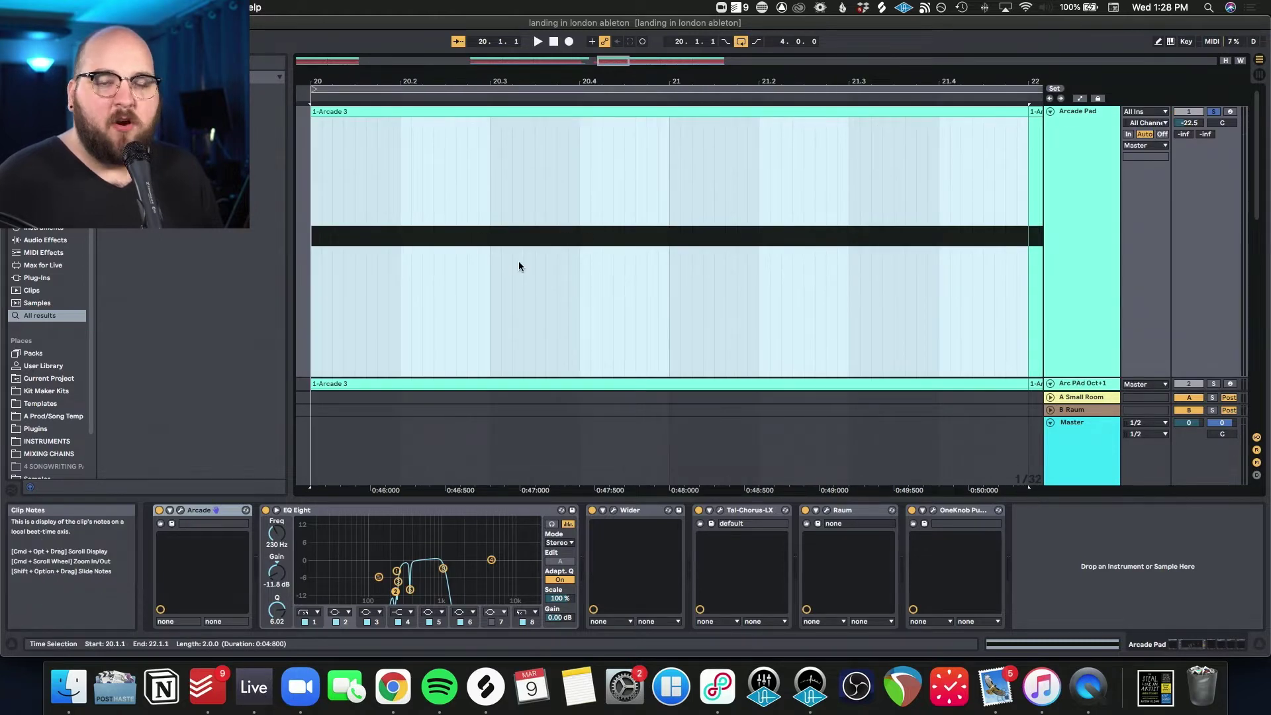
{"action": "scroll", "coordinate": [520, 266], "scroll_direction": "right", "scroll_amount": 1}
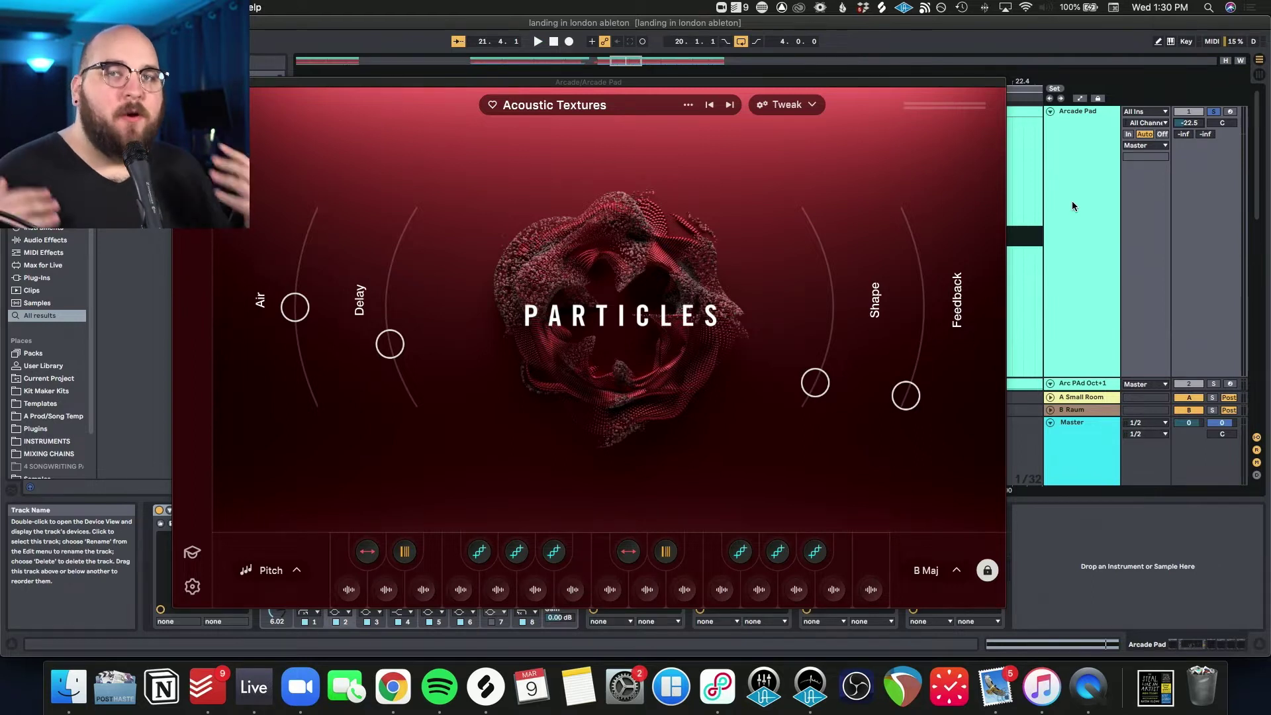
Close the Particles window, play the soloed pad from bar 20, and turn on Wider
{"action": "key", "text": "super+alt+p"}
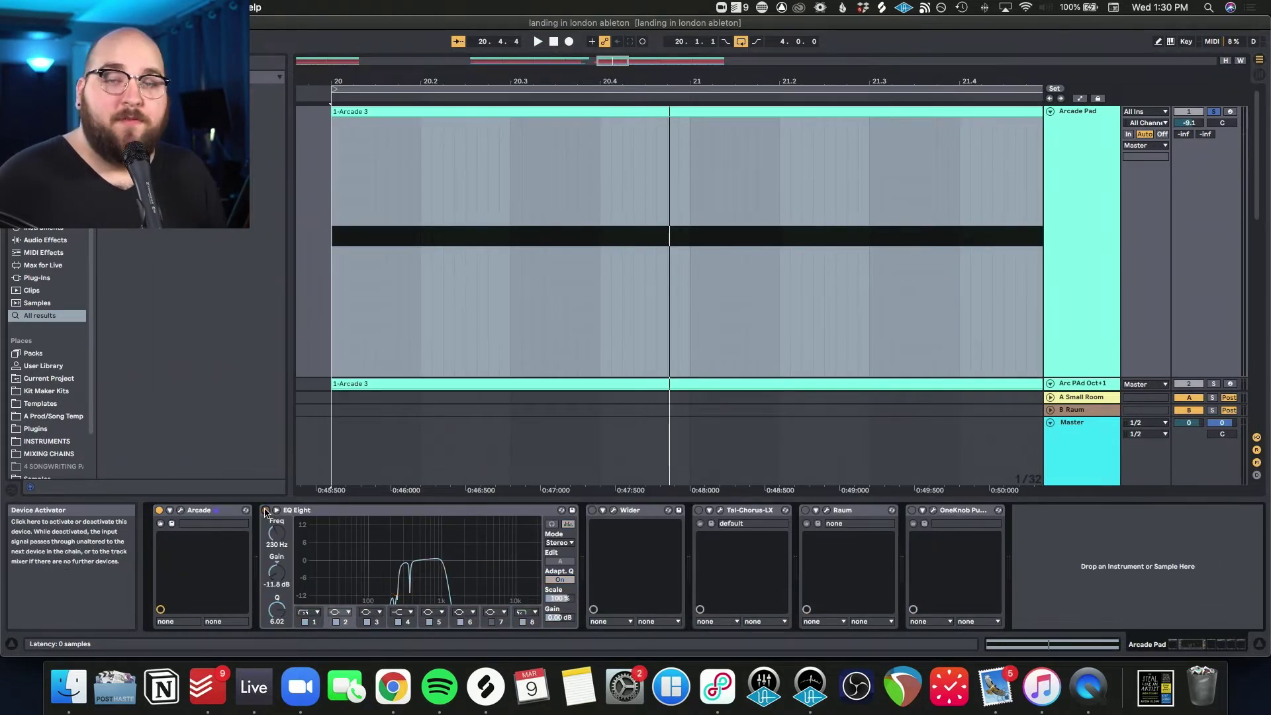
{"action": "key", "text": "space"}
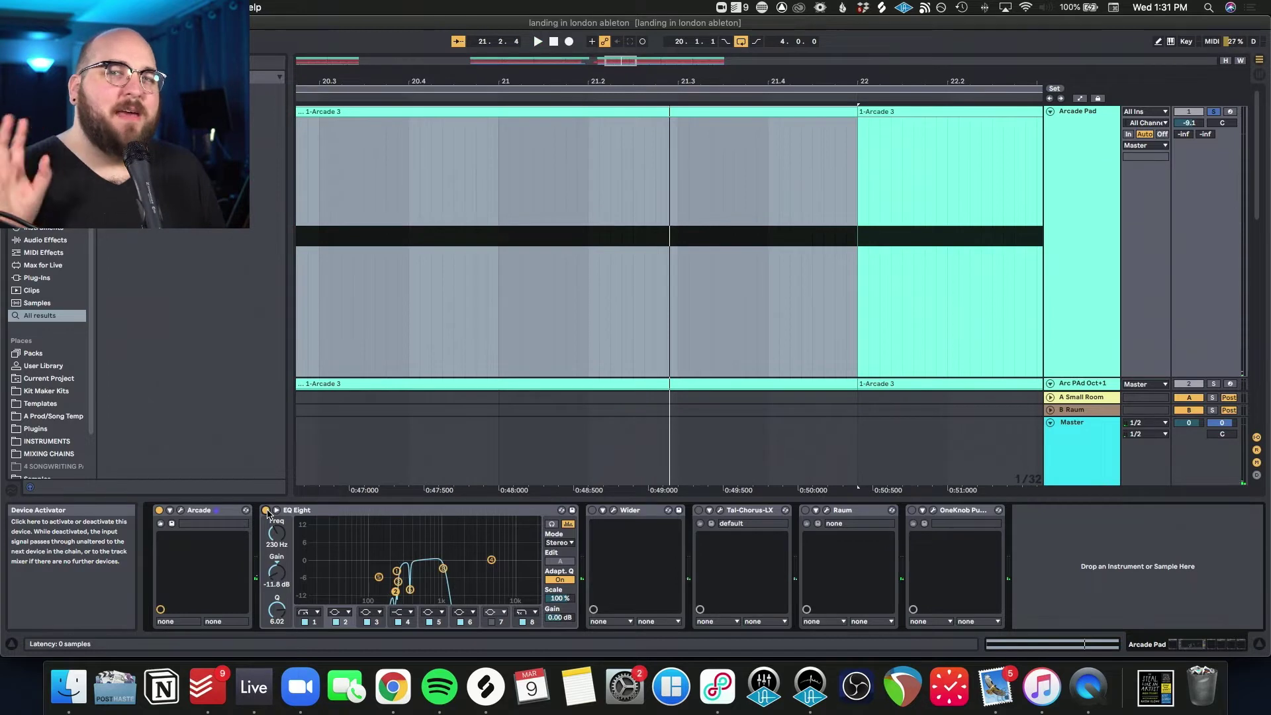
{"action": "left_click_drag", "start_coordinate": [489, 252], "coordinate": [517, 210]}
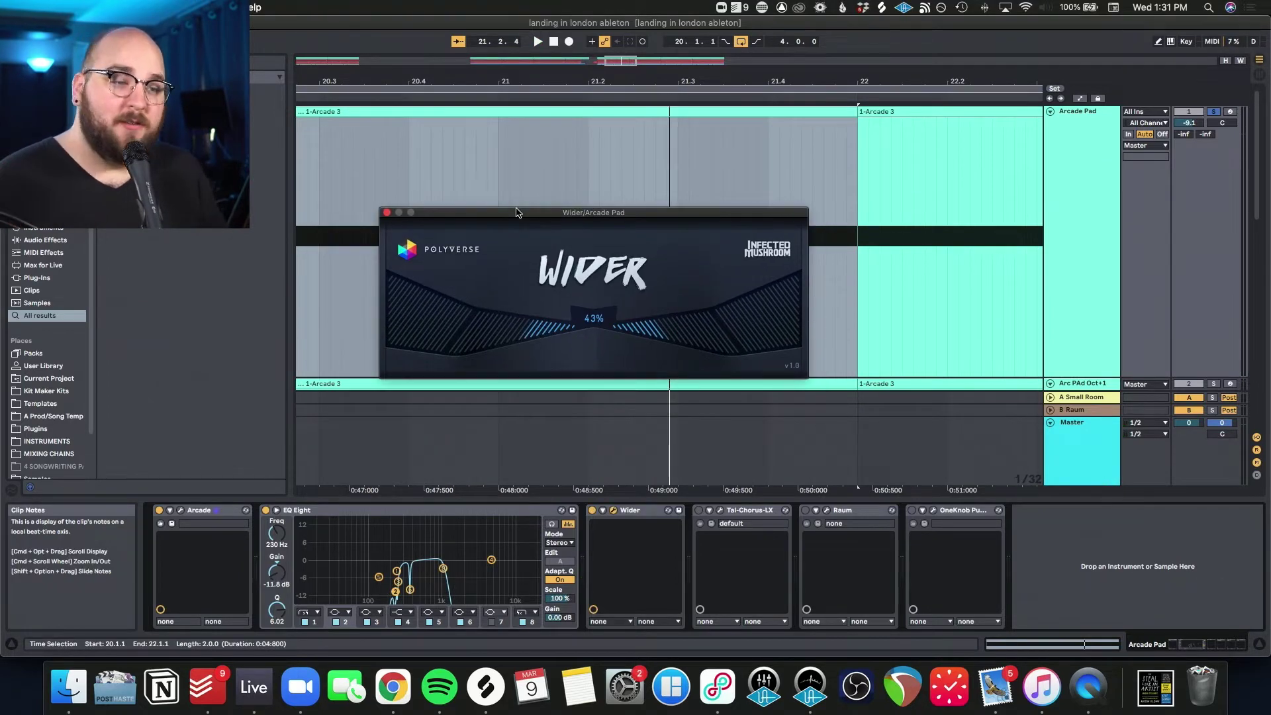
Audition the pad with Wider, then add TAL-Chorus-LX and replay it
{"action": "key", "text": "space"}
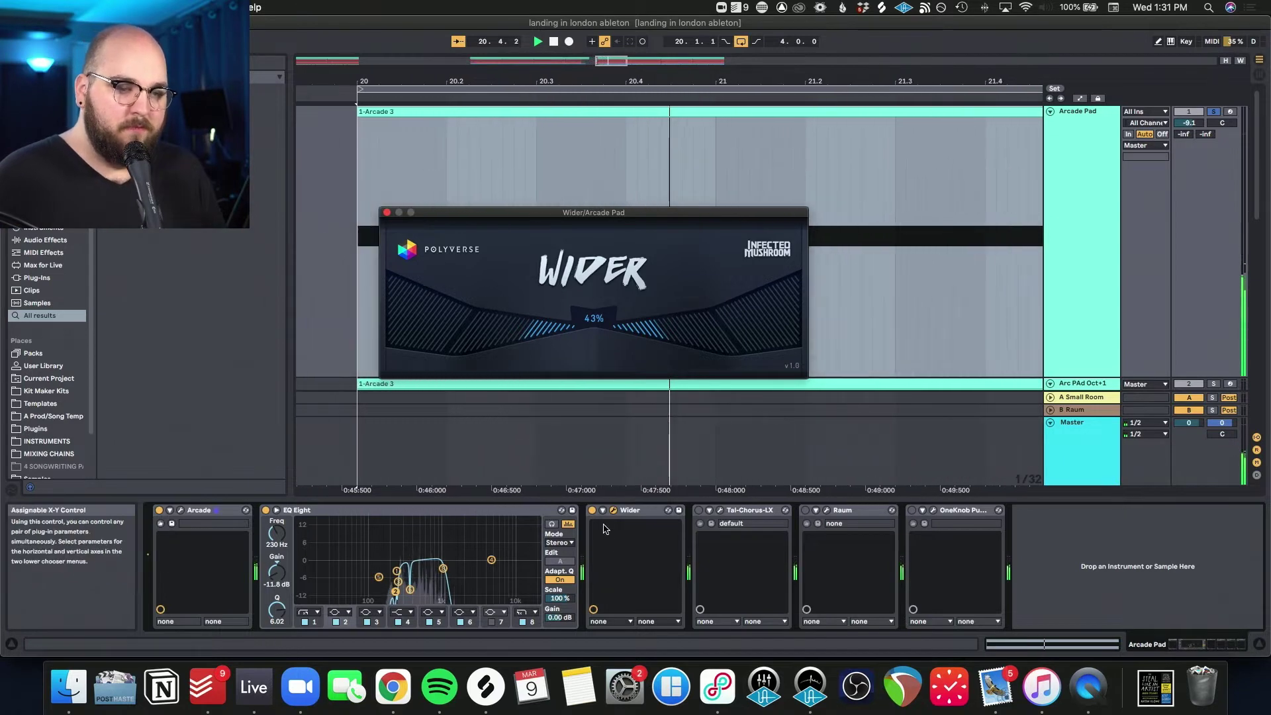
{"action": "left_click", "coordinate": [387, 212]}
{"action": "left_click", "coordinate": [698, 510]}
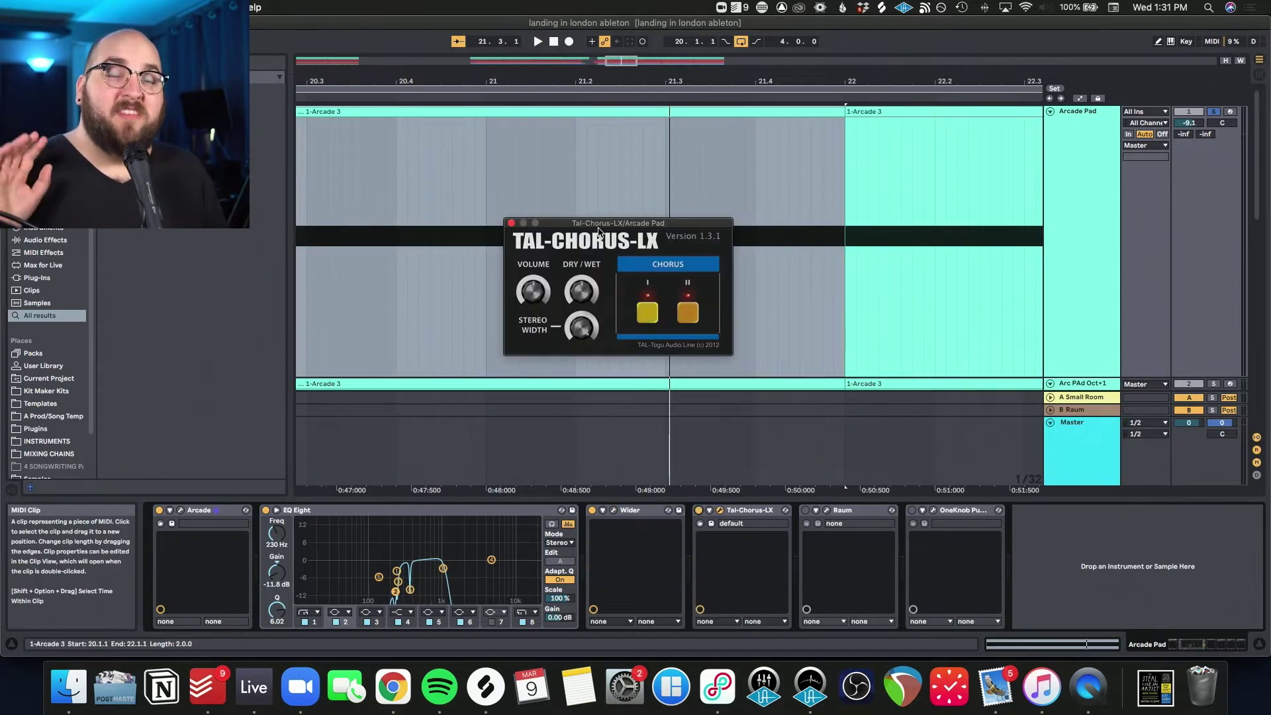
{"action": "key", "text": "space"}
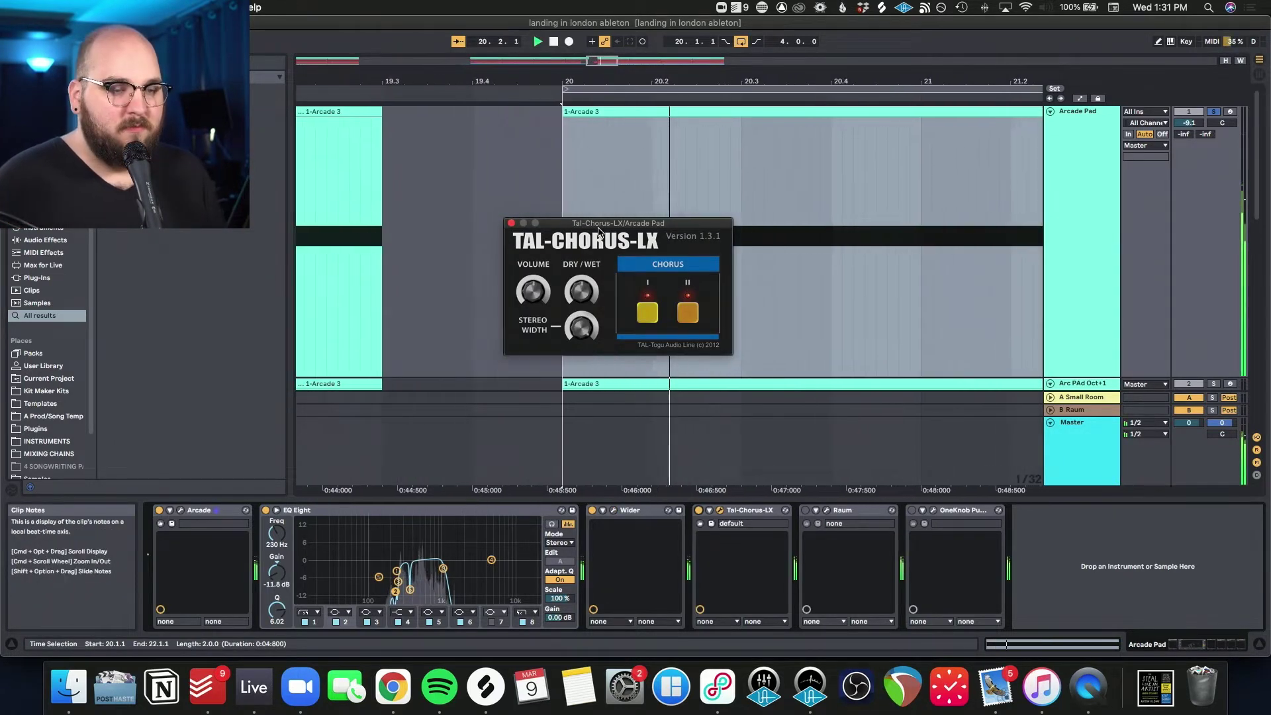
{"action": "left_click", "coordinate": [511, 226]}
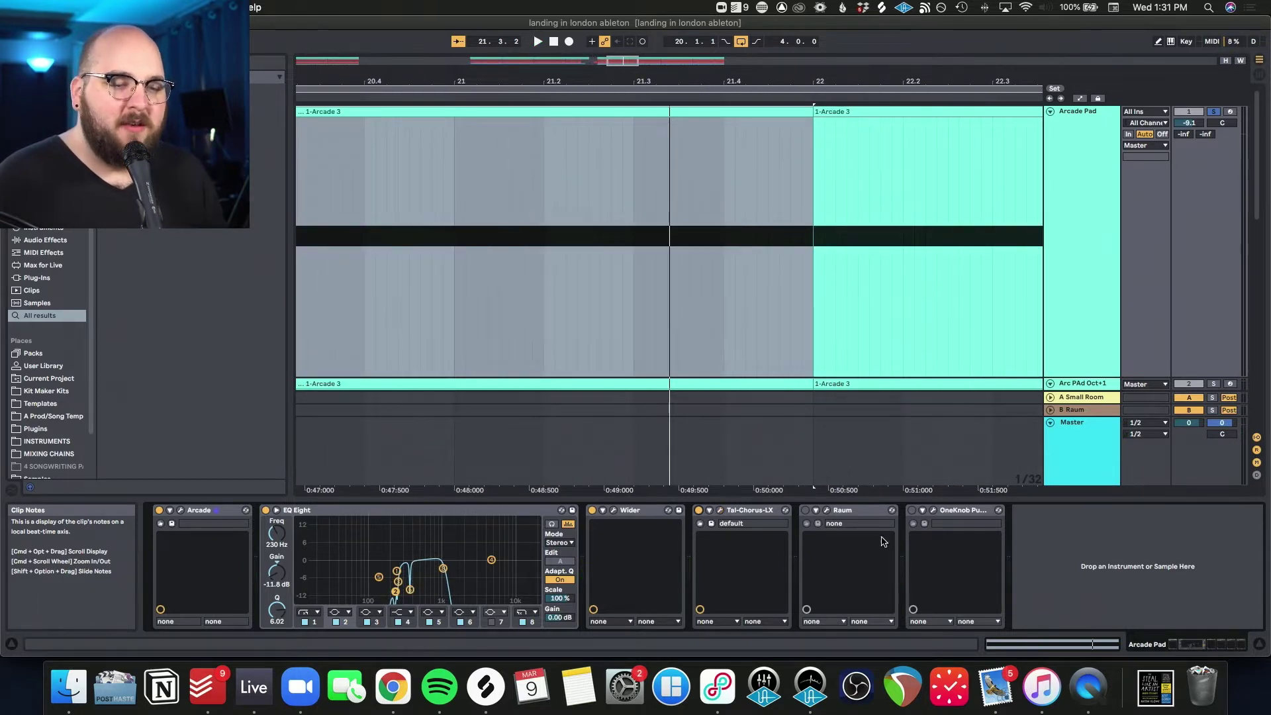
Turn on Raum reverb, then OneKnob Pumper, replaying the pad from bar 20 after each
{"action": "left_click", "coordinate": [805, 511]}
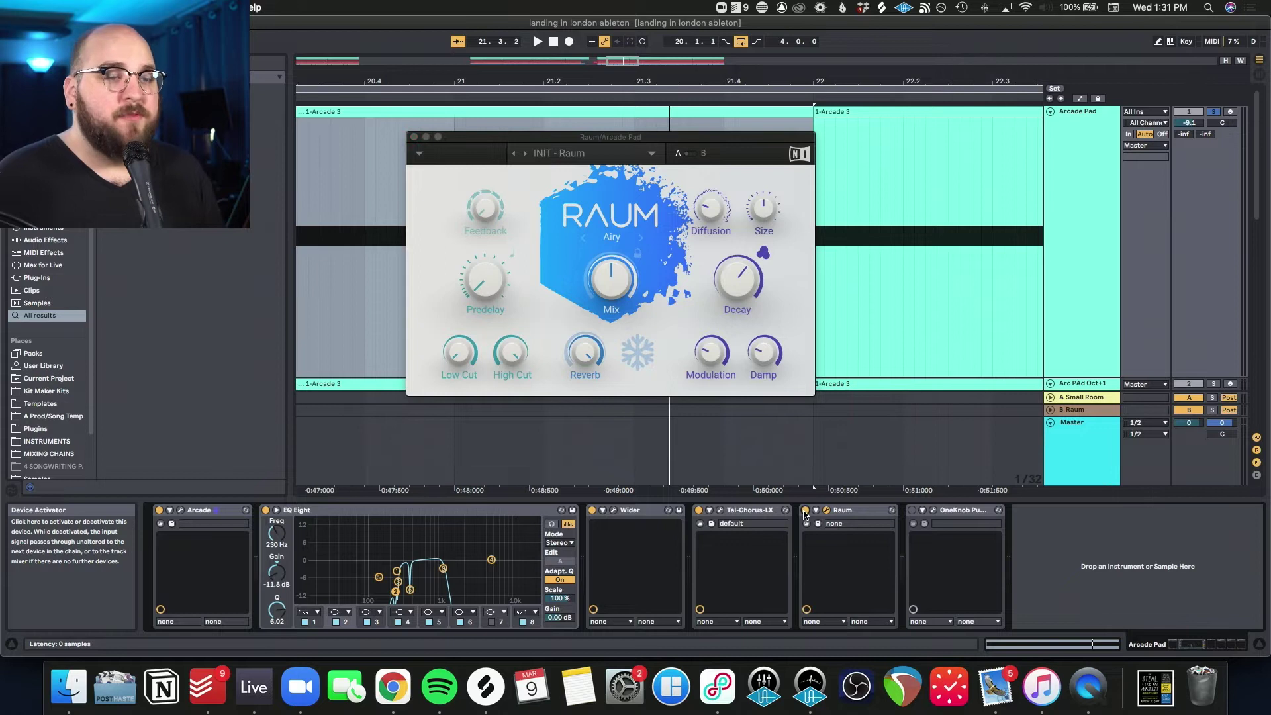
{"action": "key", "text": "space"}
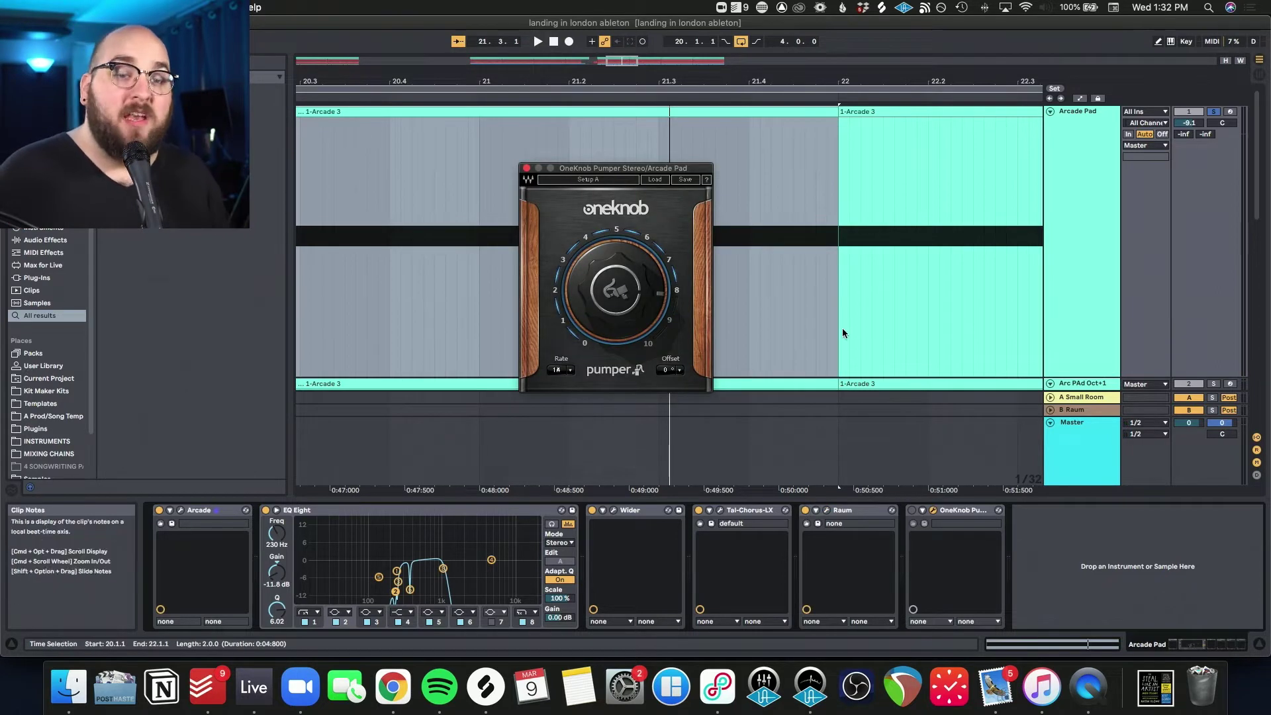
{"action": "left_click", "coordinate": [912, 510]}
{"action": "key", "text": "space"}
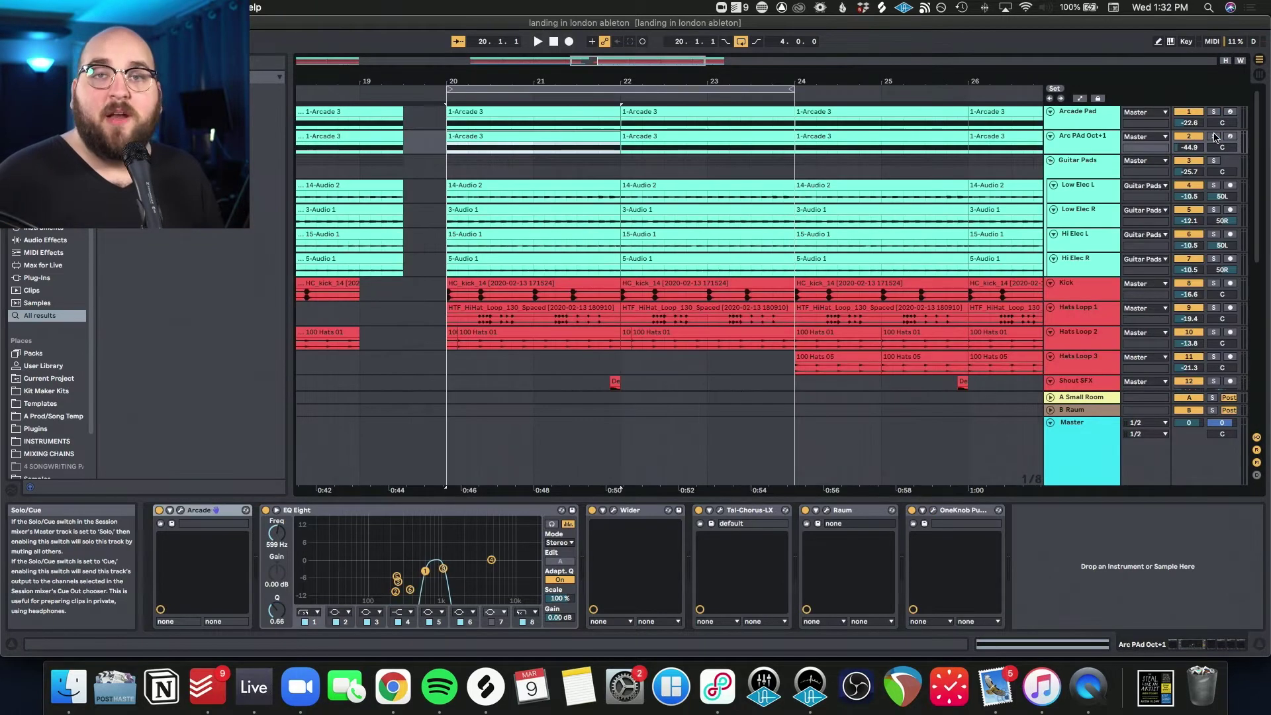
Stop playback, solo Arc PAd Oct+1, and inspect its second pad's sample in Sample Edit
{"action": "key", "text": "z"}
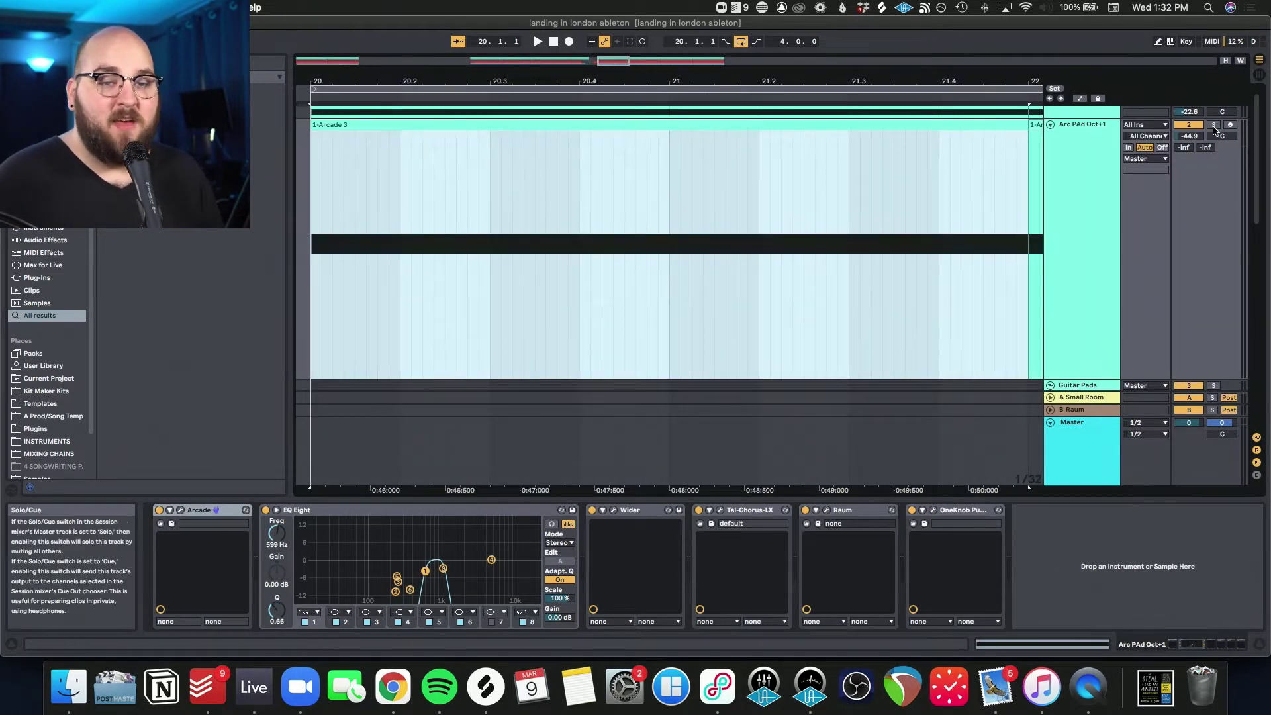
{"action": "left_click", "coordinate": [1214, 126]}
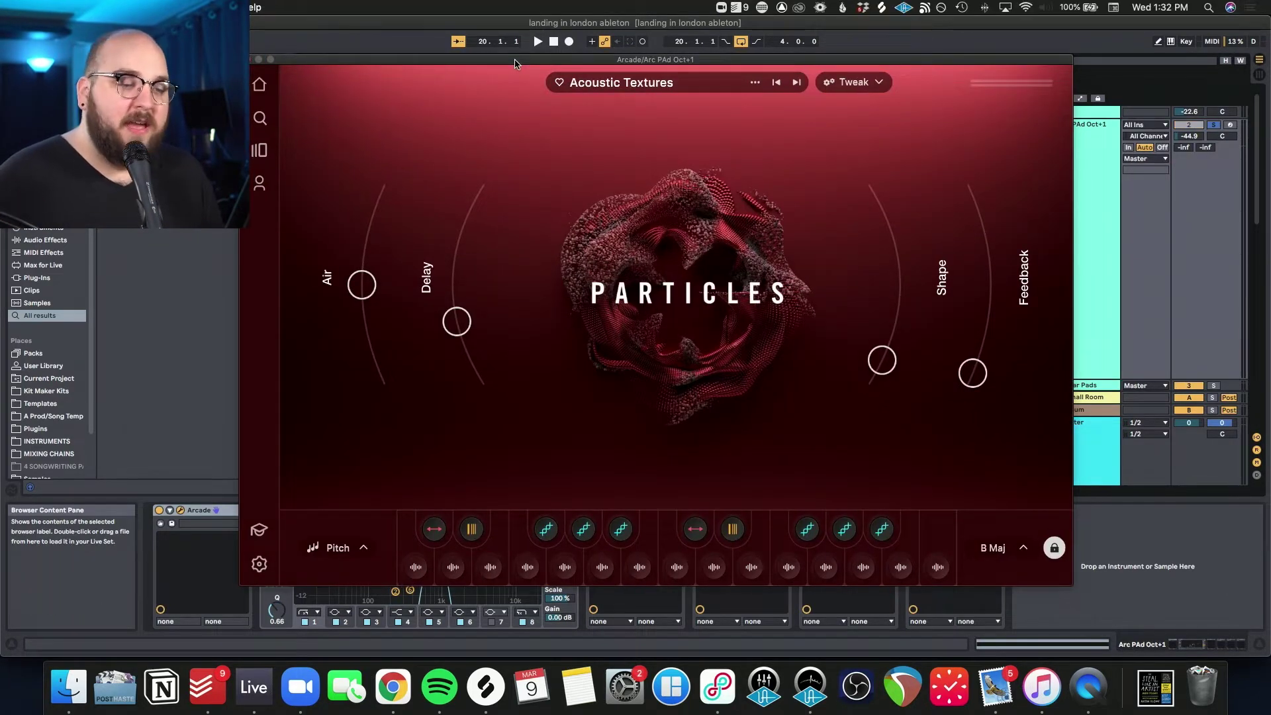
{"action": "left_click", "coordinate": [454, 504]}
{"action": "left_click", "coordinate": [521, 475]}
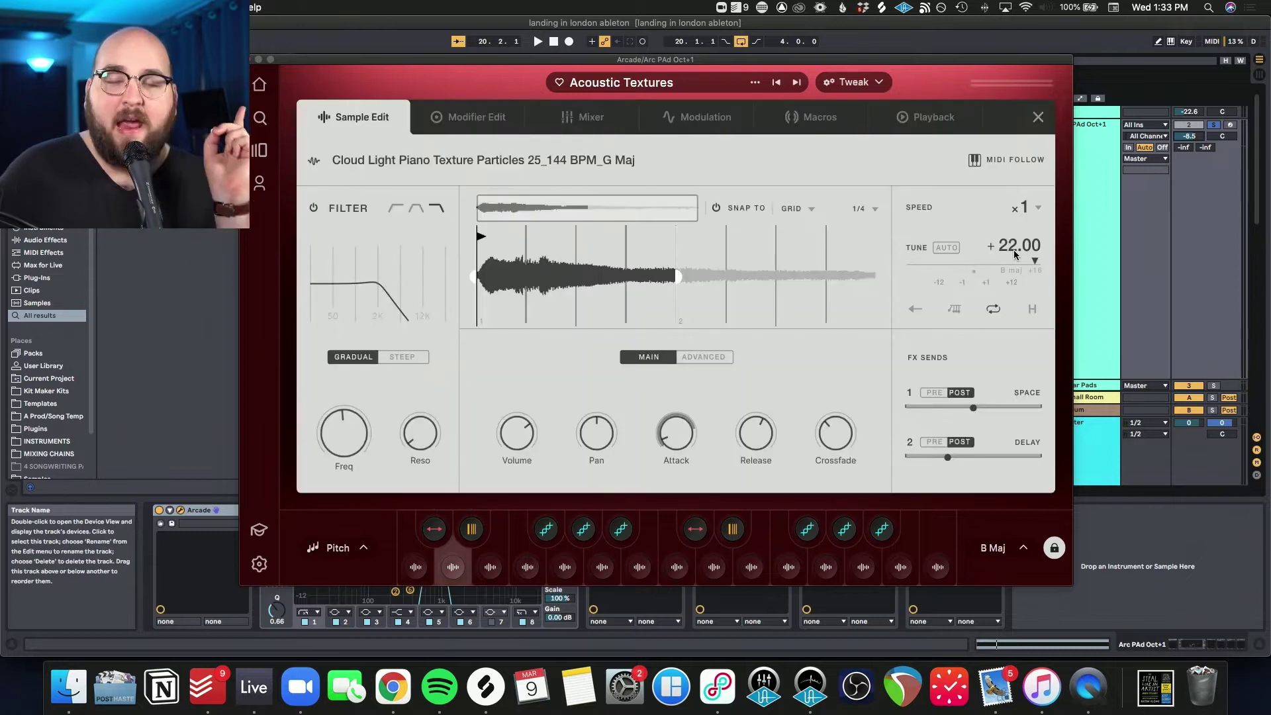
{"action": "left_click", "coordinate": [1038, 120]}
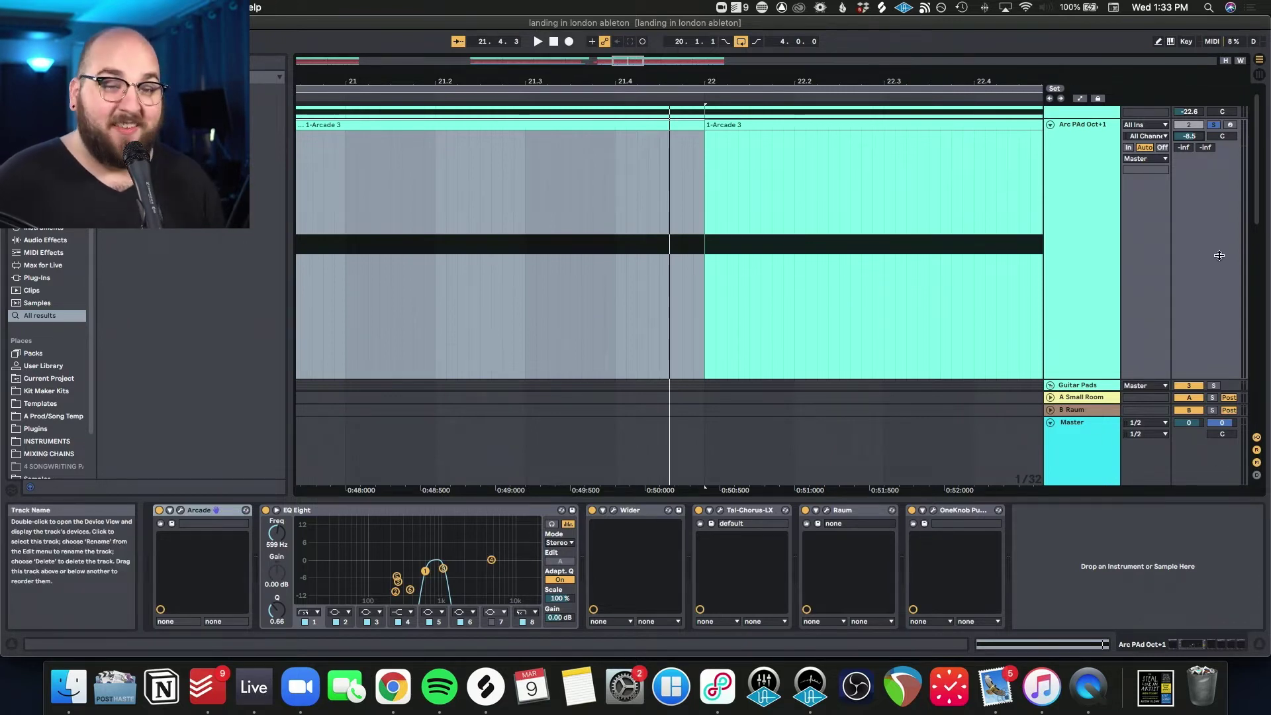
Zoom out, play the soloed Arcade Pad louder from bar 20, then show Guitar Pads' EQ Eight
{"action": "key", "text": "x"}
{"action": "left_click", "coordinate": [1095, 119]}
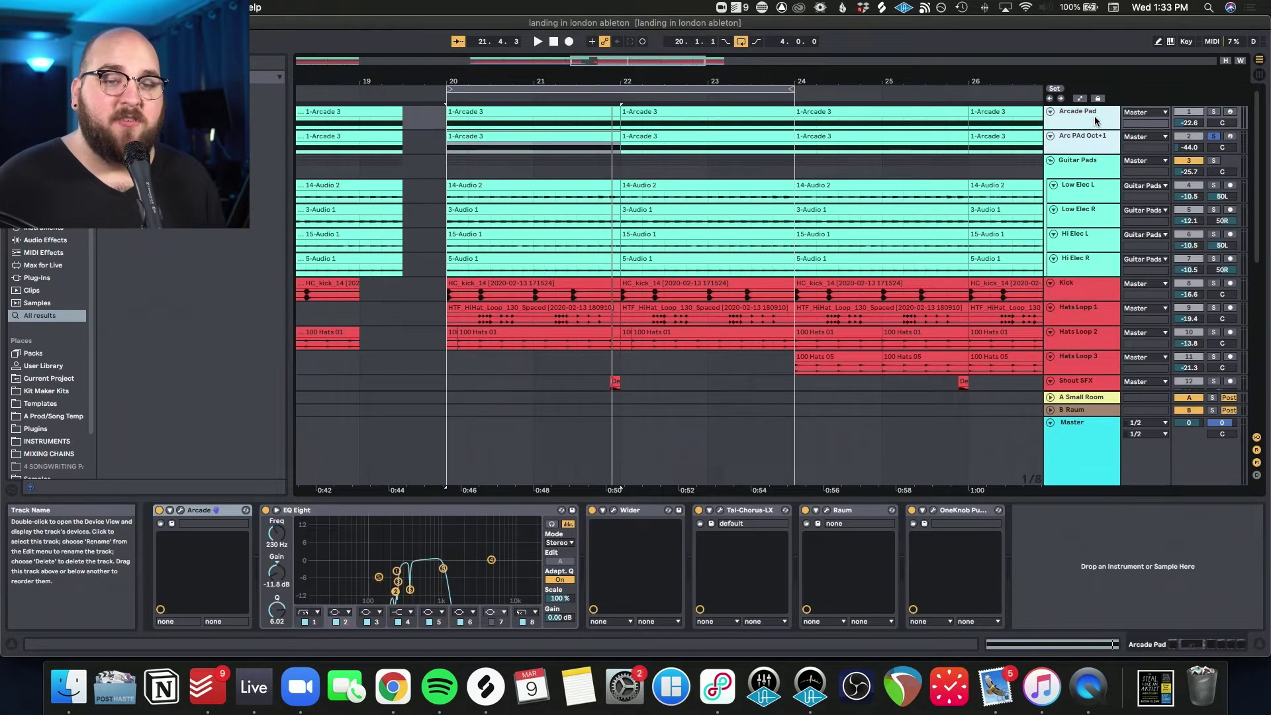
{"action": "left_click", "coordinate": [1212, 112]}
{"action": "key", "text": "space"}
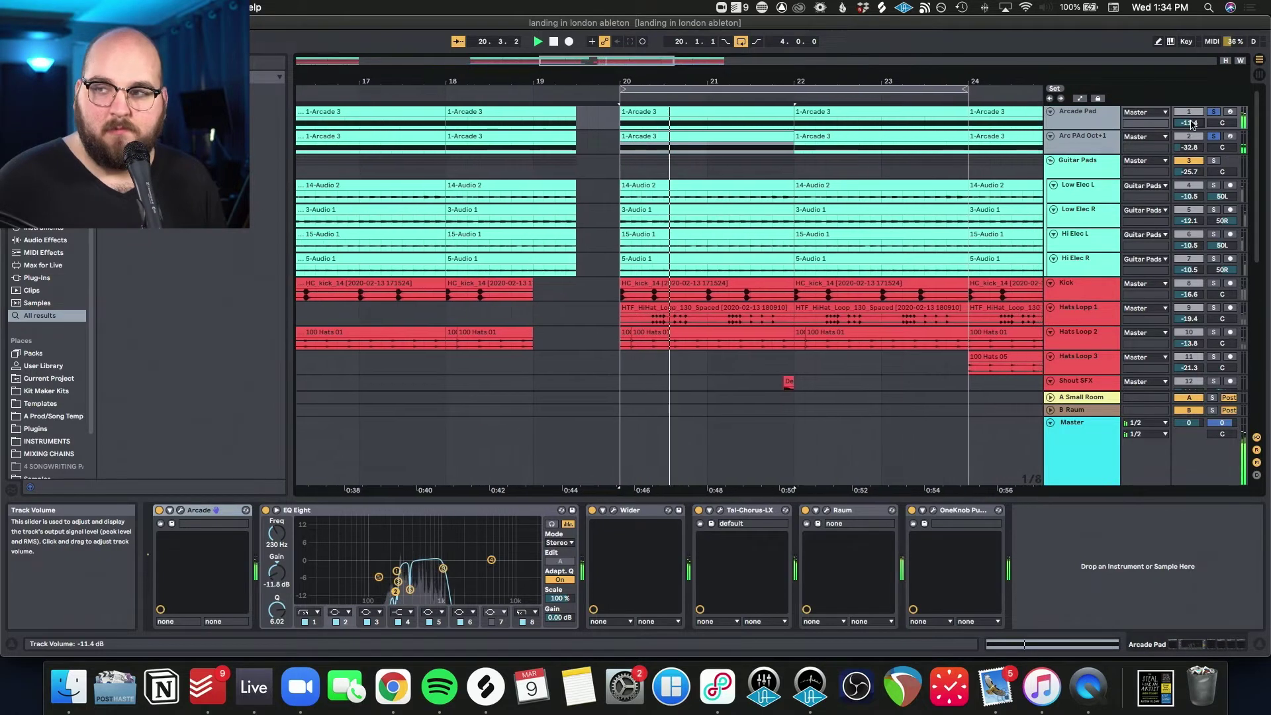
{"action": "left_click_drag", "start_coordinate": [1191, 126], "coordinate": [1192, 124]}
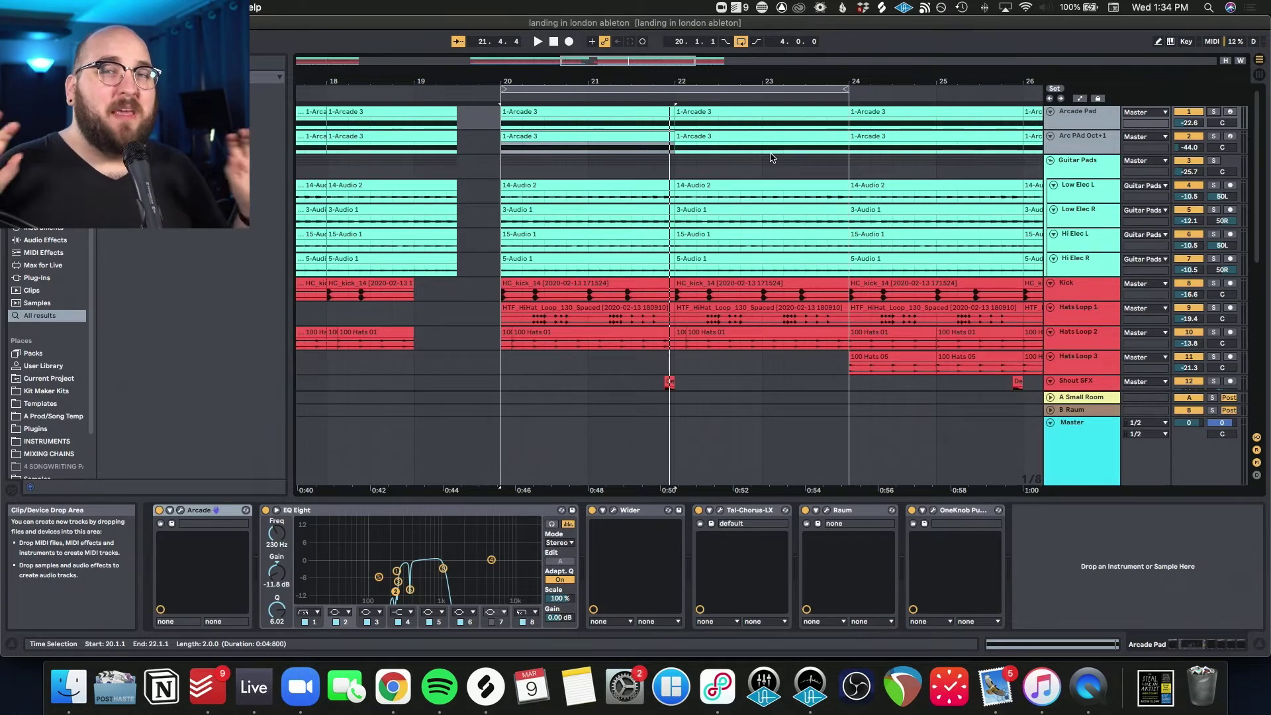
{"action": "left_click", "coordinate": [1093, 161]}
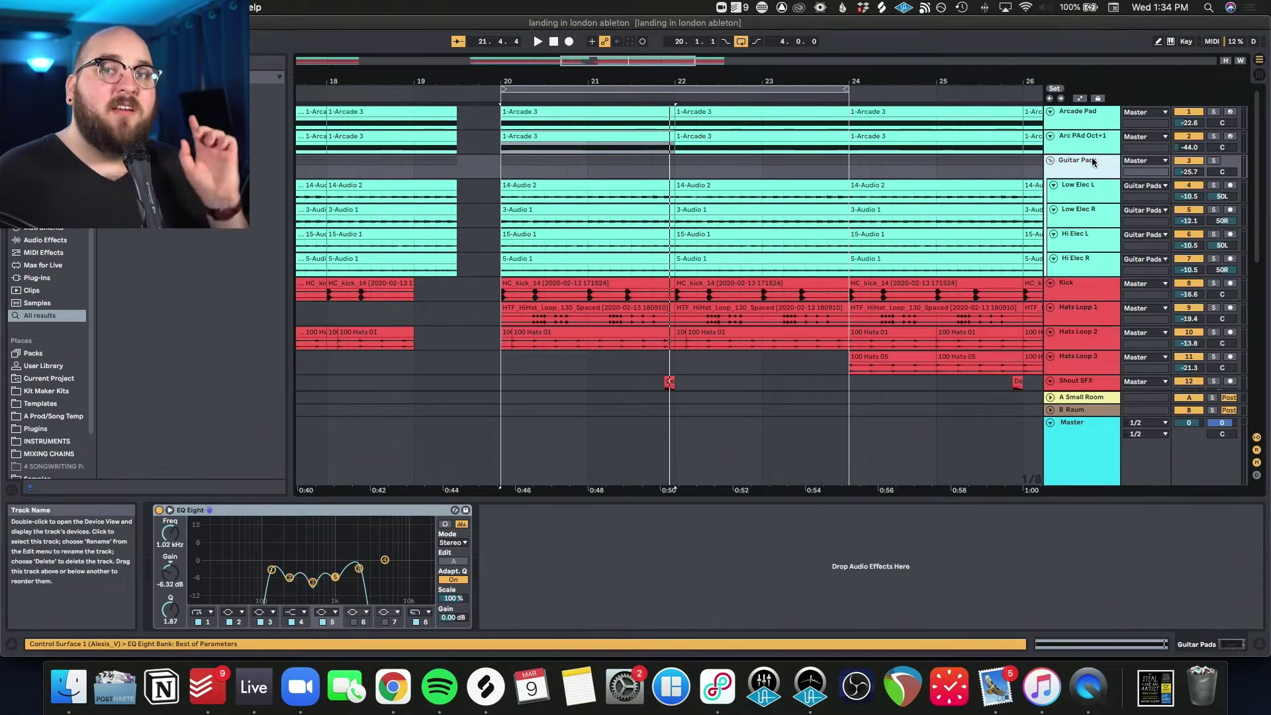
Zoom in on the Low Elec L guitar clips and solo that track
{"action": "left_click", "coordinate": [1088, 196]}
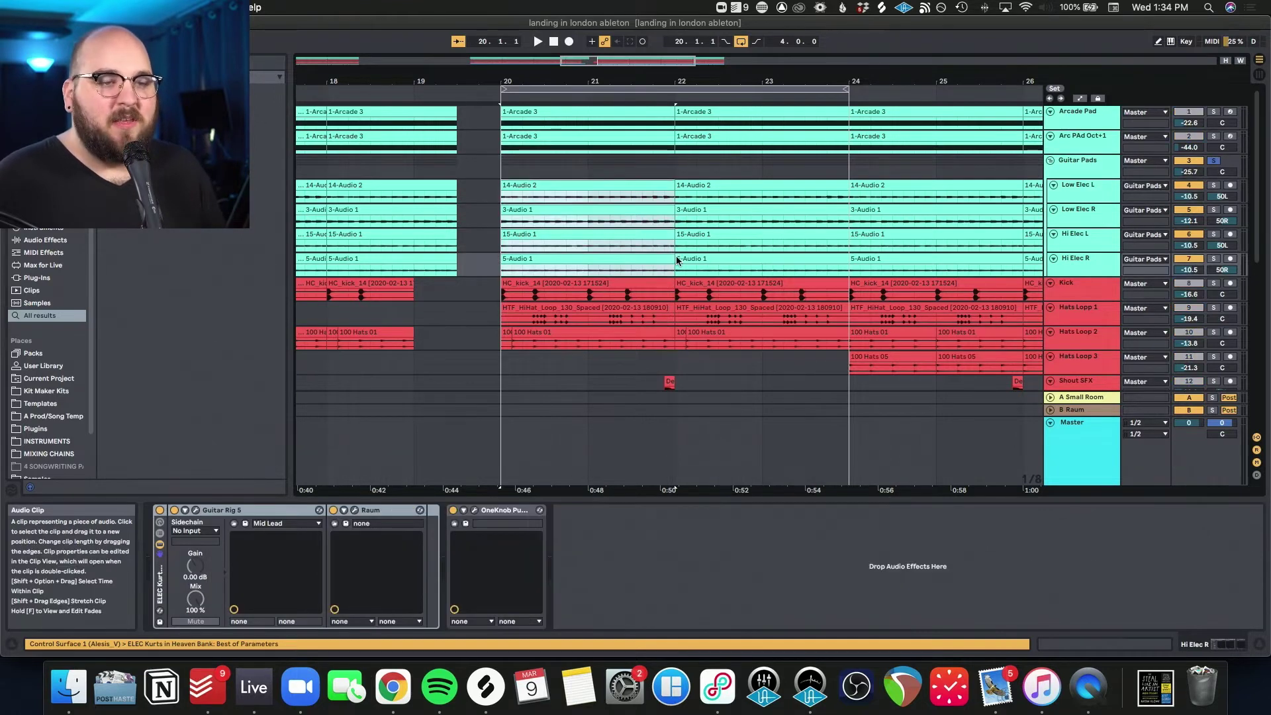
{"action": "key", "text": "z"}
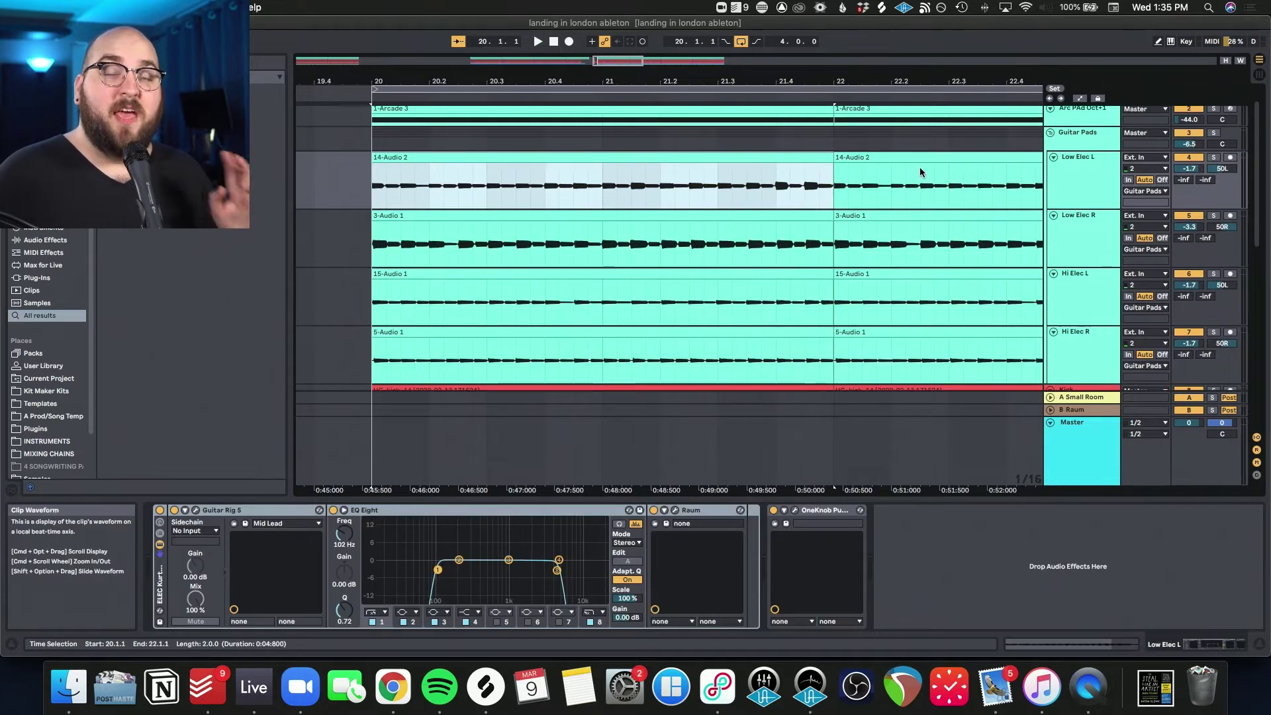
{"action": "left_click", "coordinate": [1052, 185]}
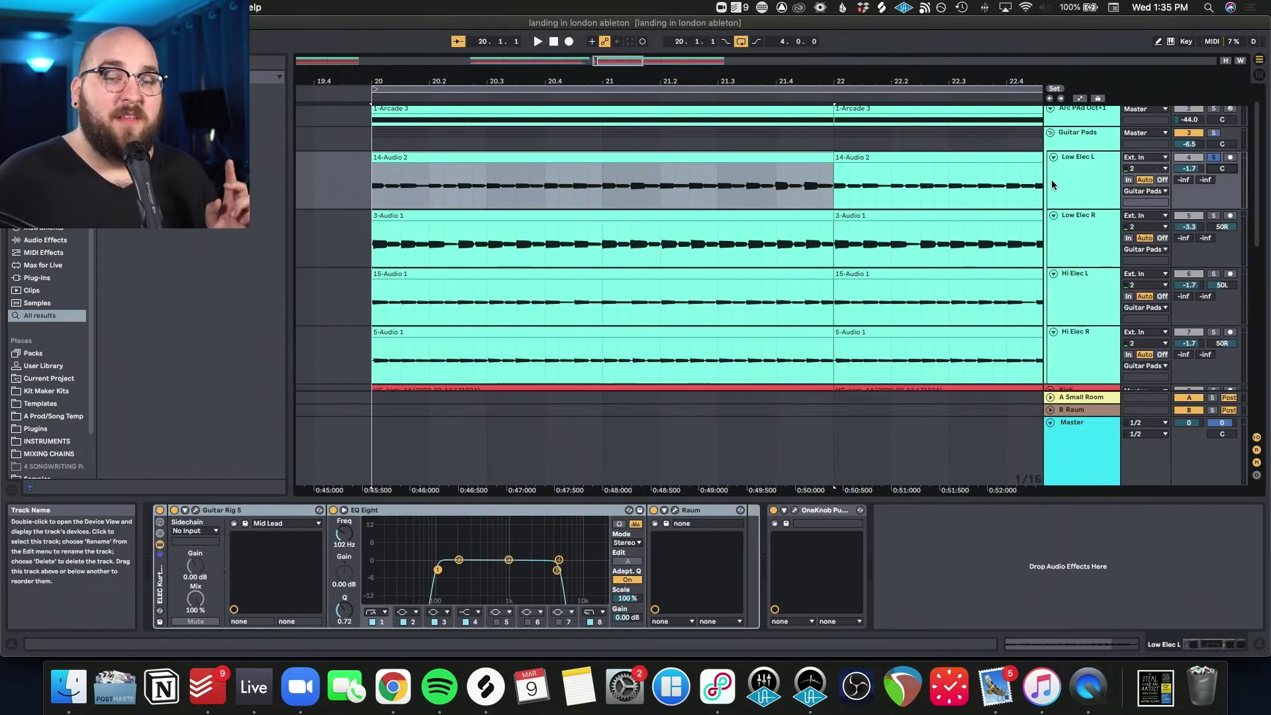
{"action": "left_click", "coordinate": [1194, 171]}
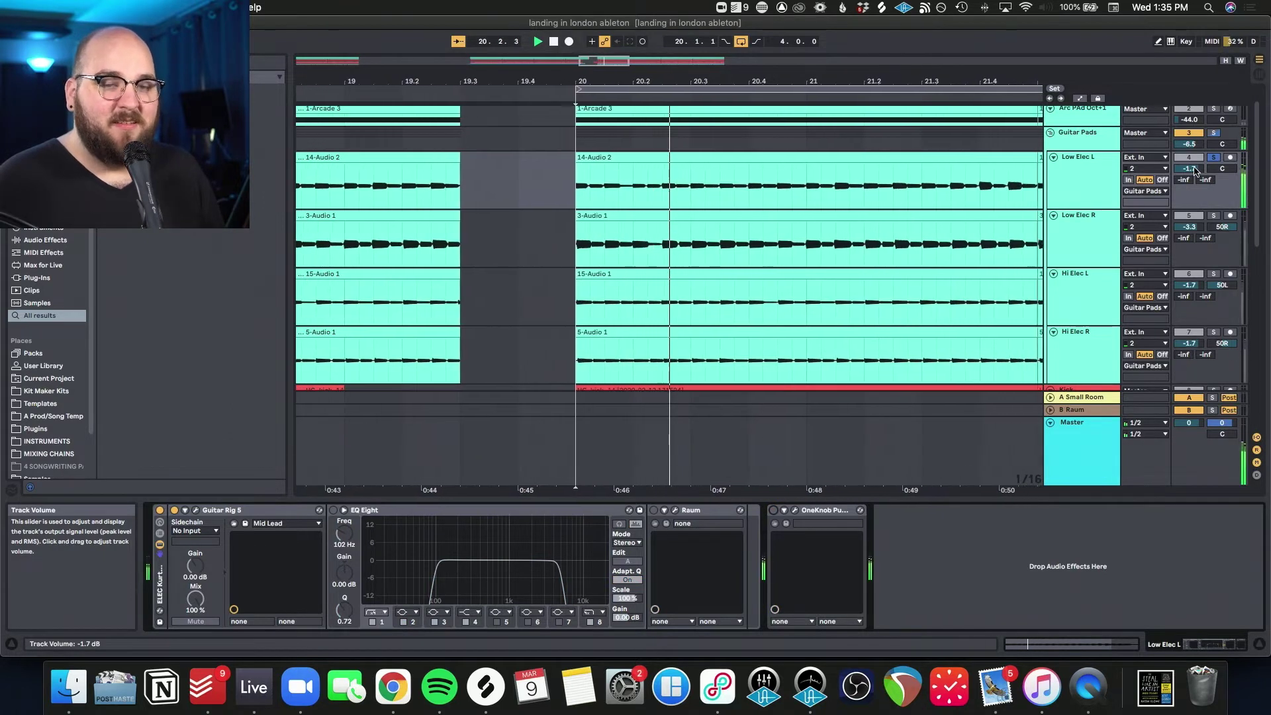
{"action": "left_click", "coordinate": [195, 510]}
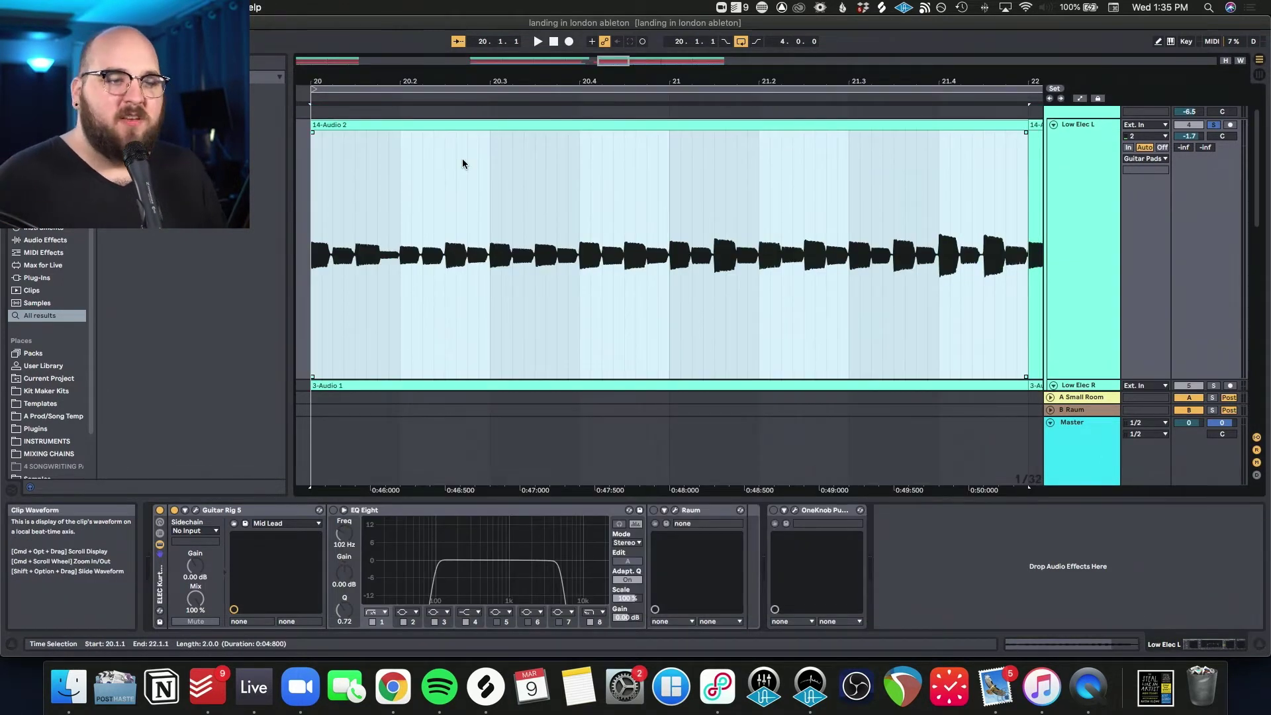
Switch EQ Eight, Raum and OneKnob back on, then play both Low Elec tracks soloed
{"action": "left_click", "coordinate": [334, 511]}
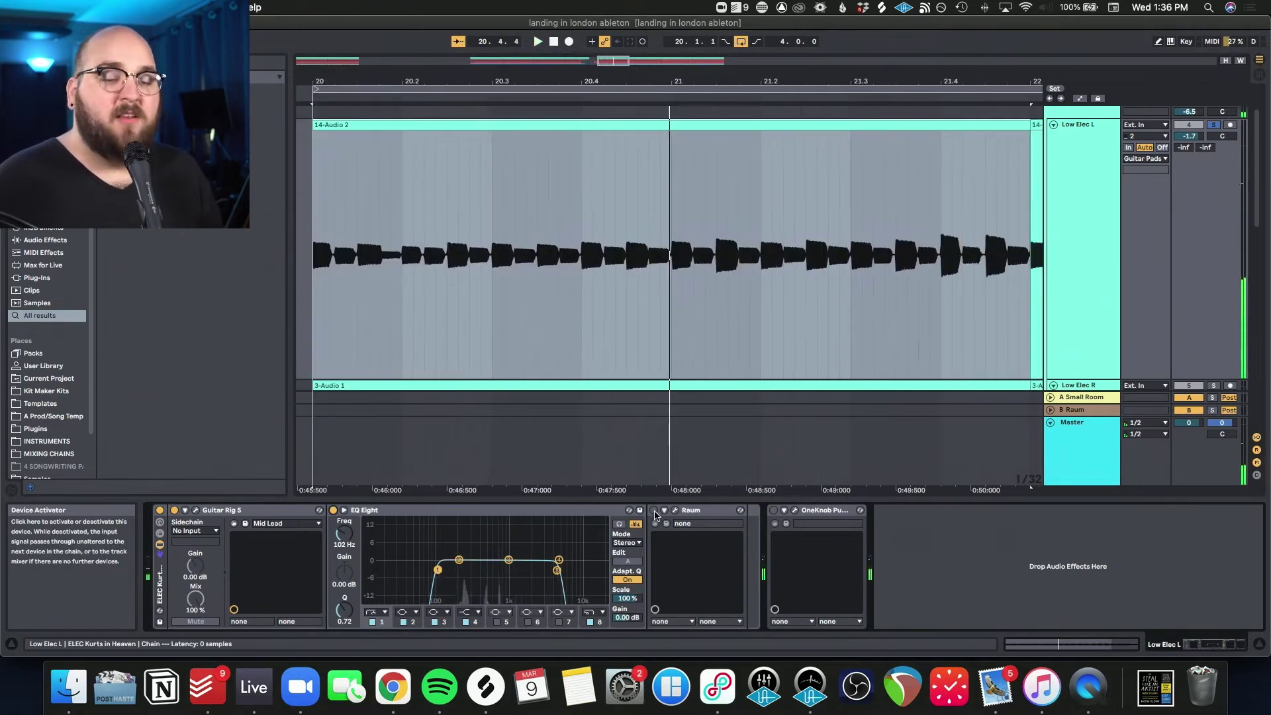
{"action": "left_click", "coordinate": [655, 512]}
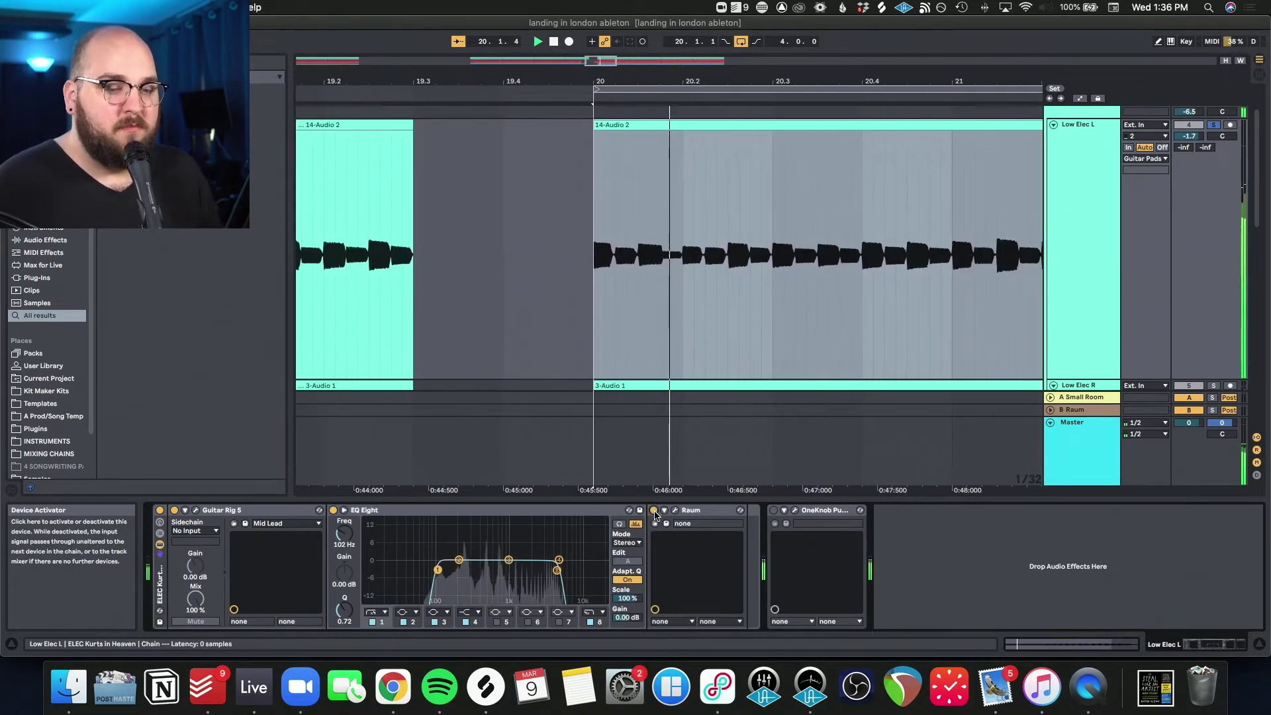
{"action": "key", "text": "space"}
{"action": "left_click", "coordinate": [775, 511]}
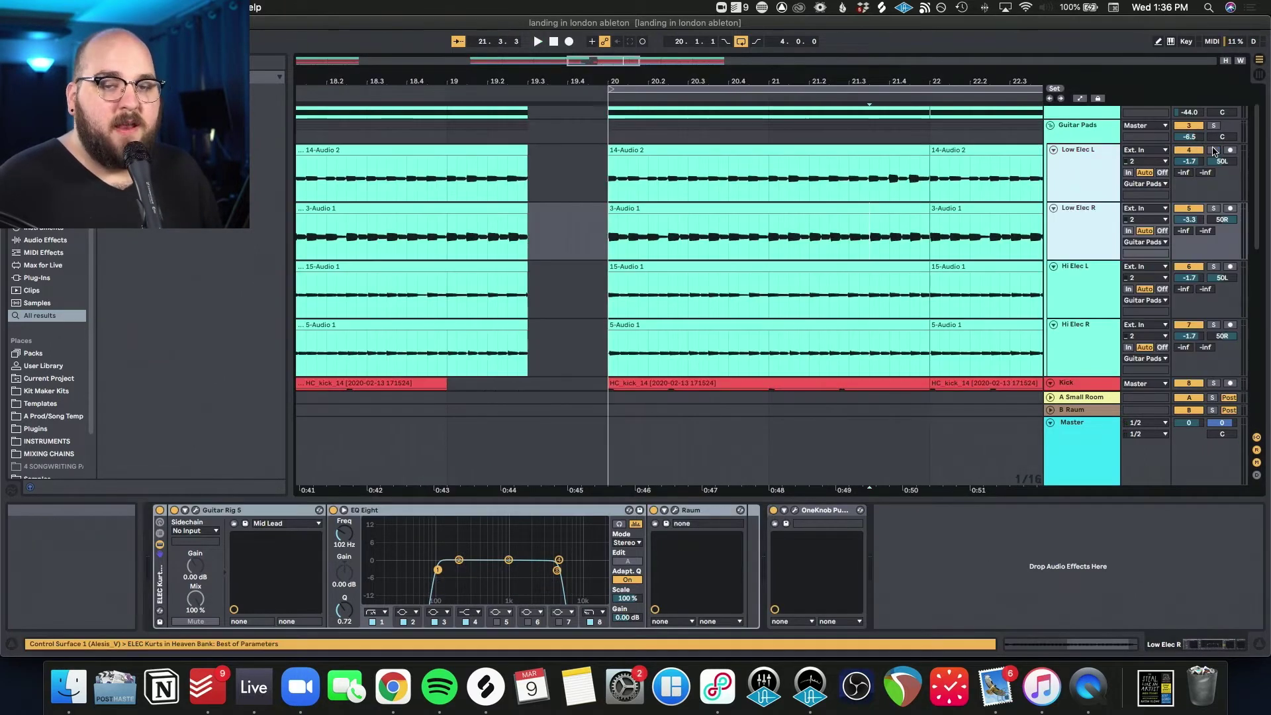
{"action": "left_click", "coordinate": [1213, 208]}
{"action": "key", "text": "space"}
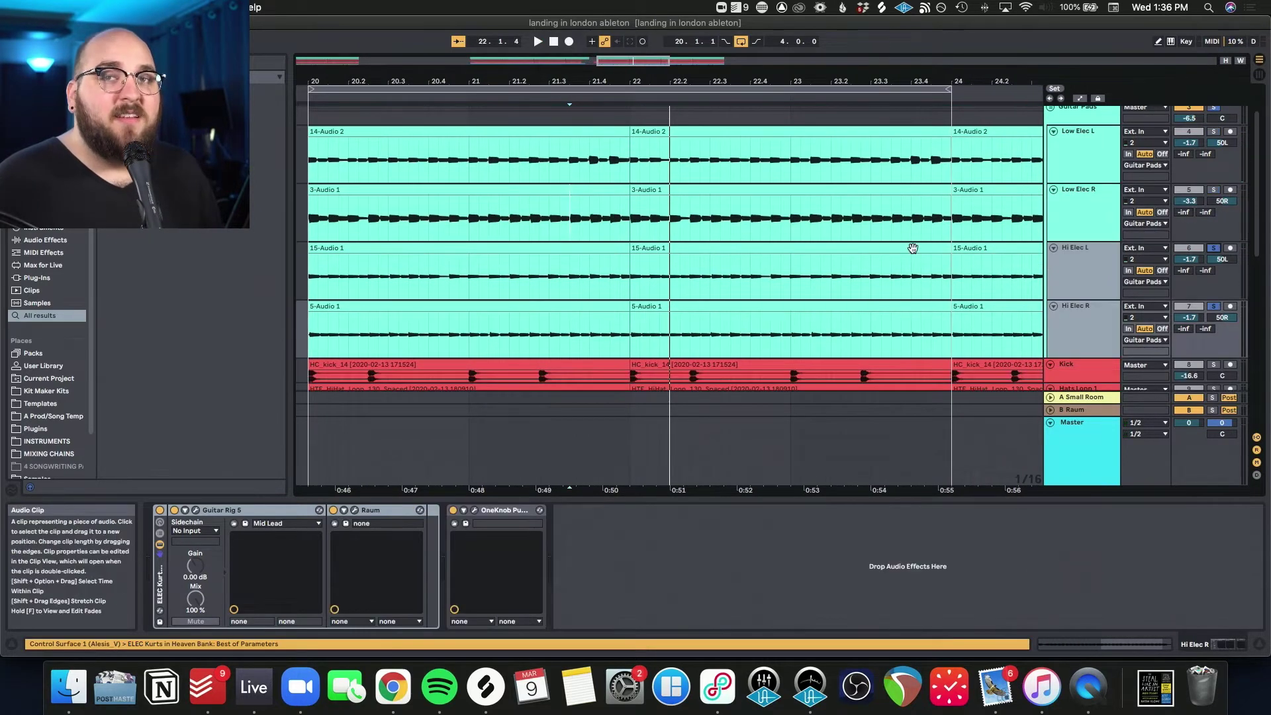
Play from bar 20 to hear the Hi Elec tracks
{"action": "scroll", "coordinate": [914, 253], "scroll_direction": "left", "scroll_amount": 2}
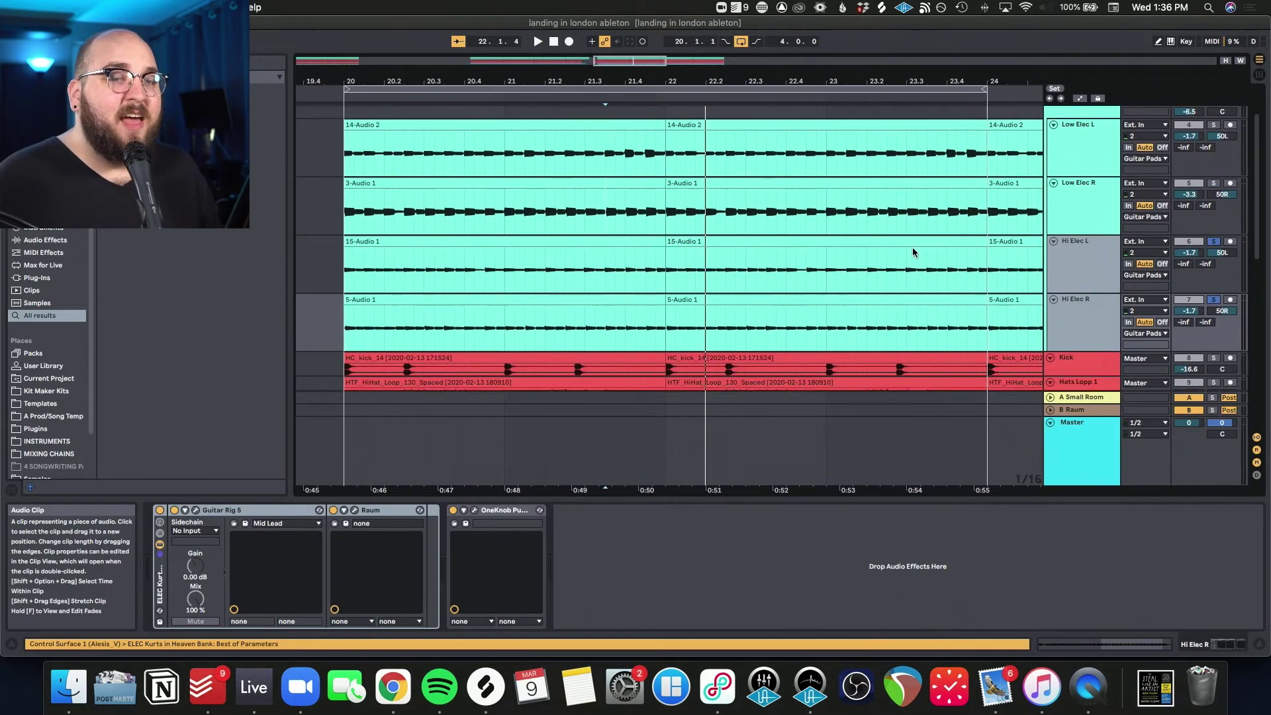
{"action": "key", "text": "space"}
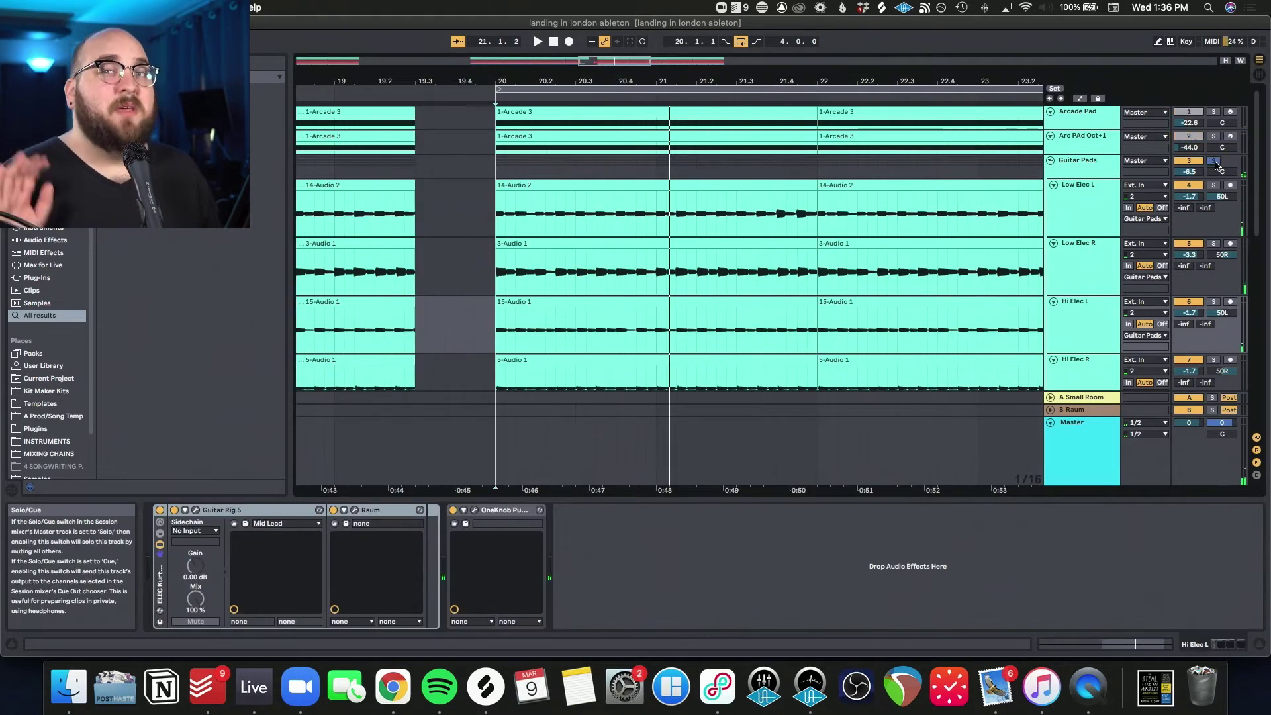
{"action": "key", "text": "space"}
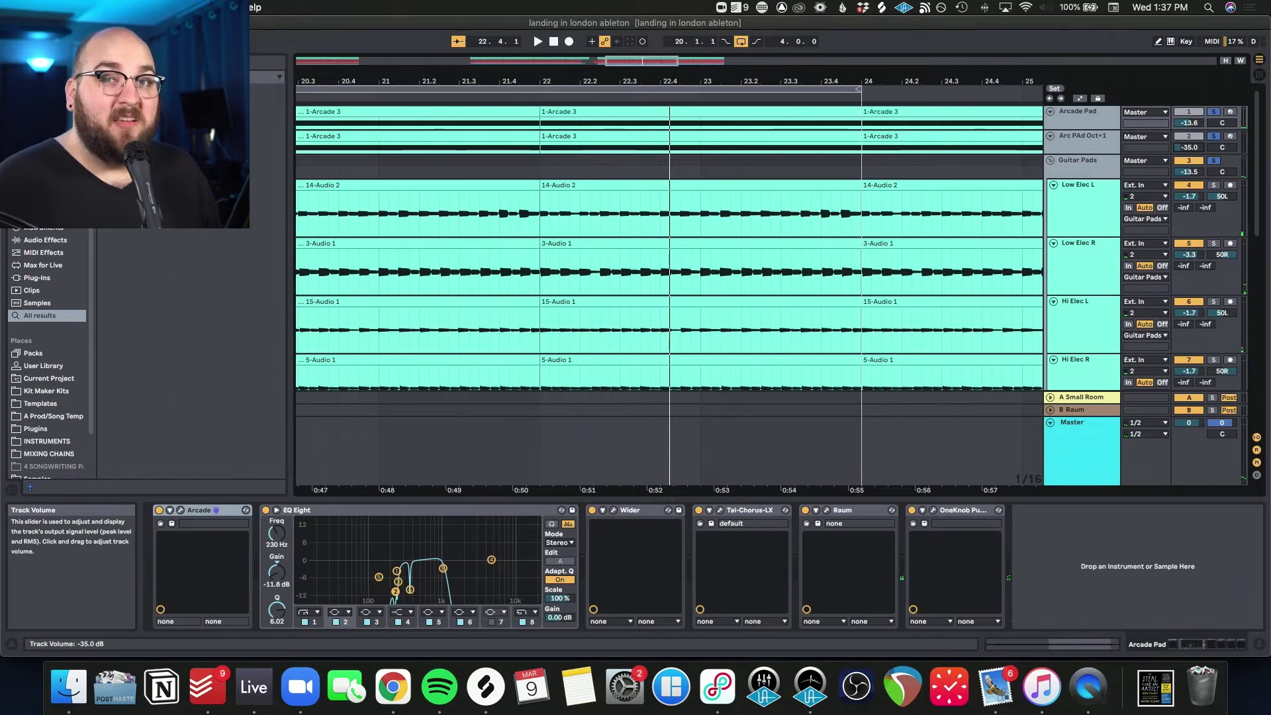
Play the pad and guitar tracks together from bar 20, then zoom into the synth clips
{"action": "key", "text": "space"}
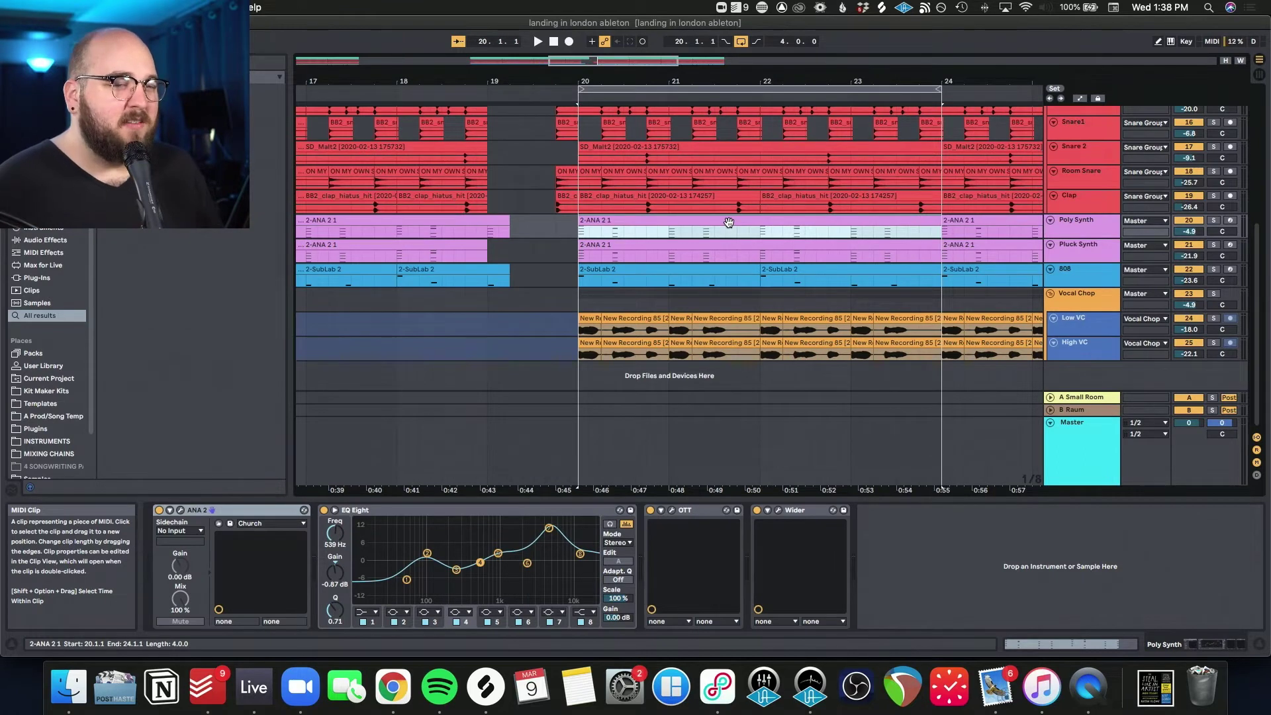
{"action": "key", "text": "z"}
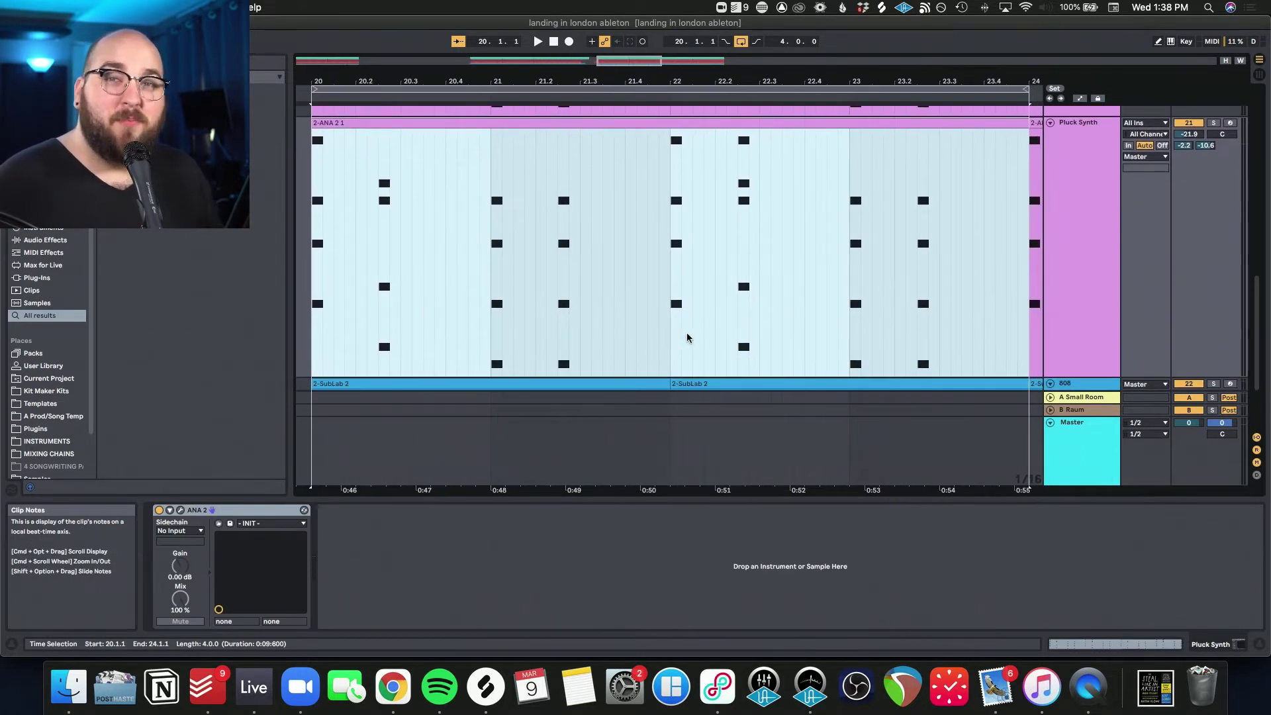
Step through the Poly Synth's OTT and Wider devices, then open Pluck Synth's ANA 2 window
{"action": "scroll", "coordinate": [687, 339], "scroll_direction": "up", "scroll_amount": 5}
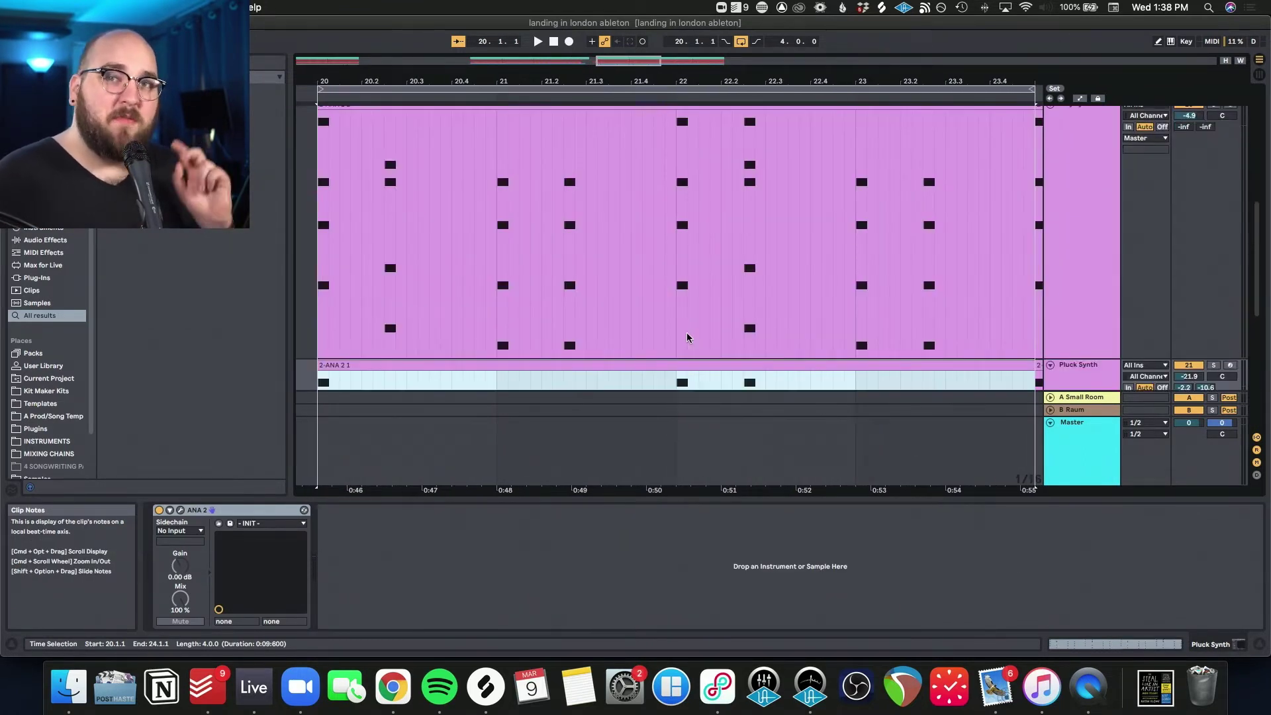
{"action": "scroll", "coordinate": [687, 338], "scroll_direction": "up", "scroll_amount": 1}
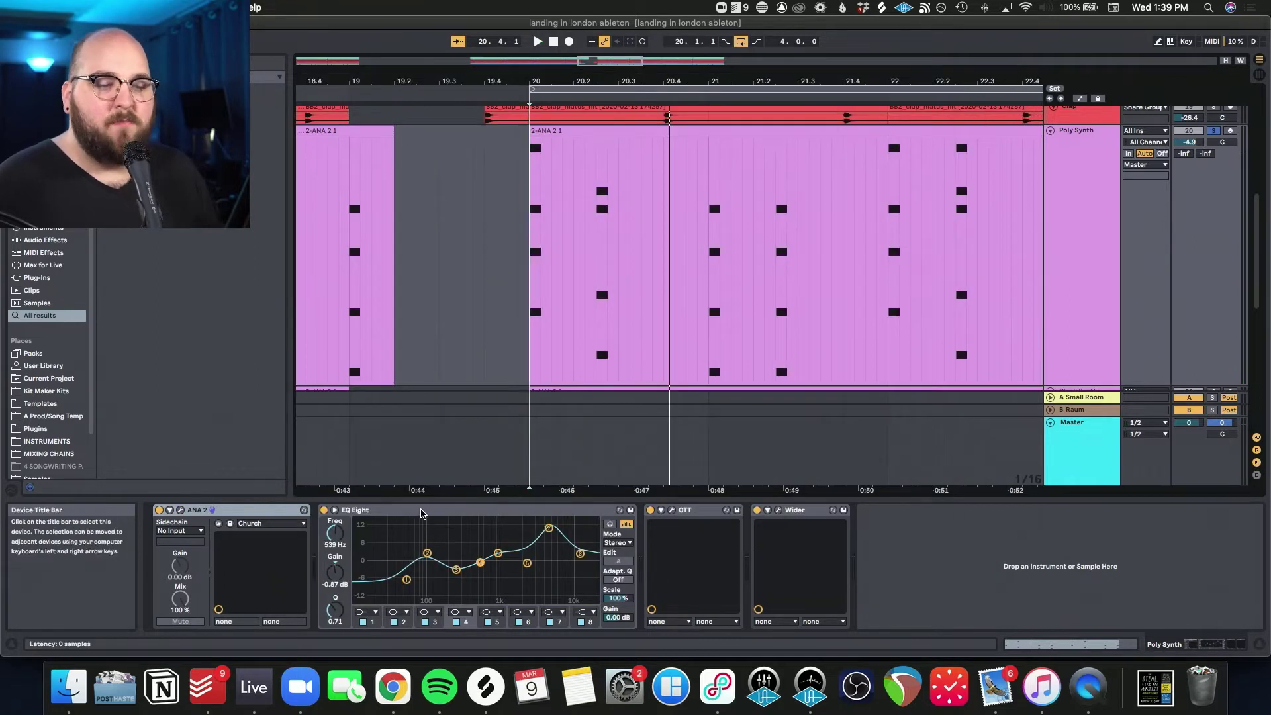
{"action": "left_click", "coordinate": [702, 510]}
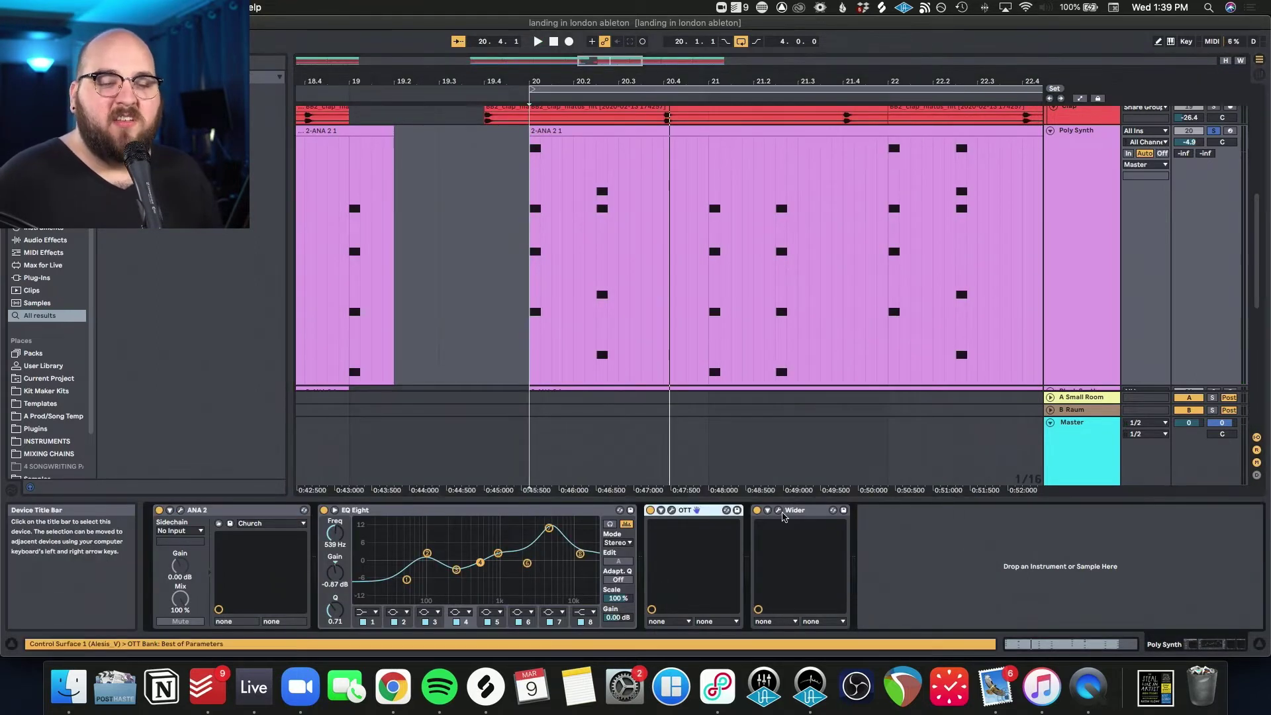
{"action": "left_click", "coordinate": [796, 510]}
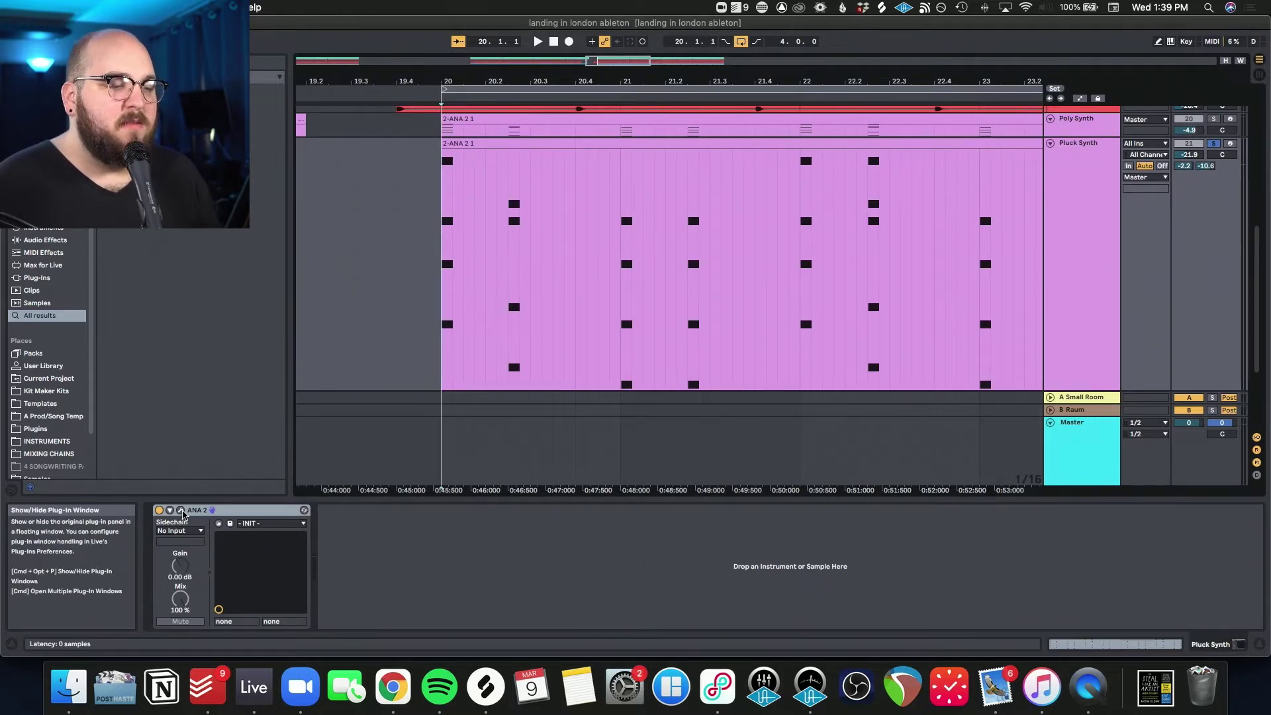
{"action": "left_click", "coordinate": [181, 510]}
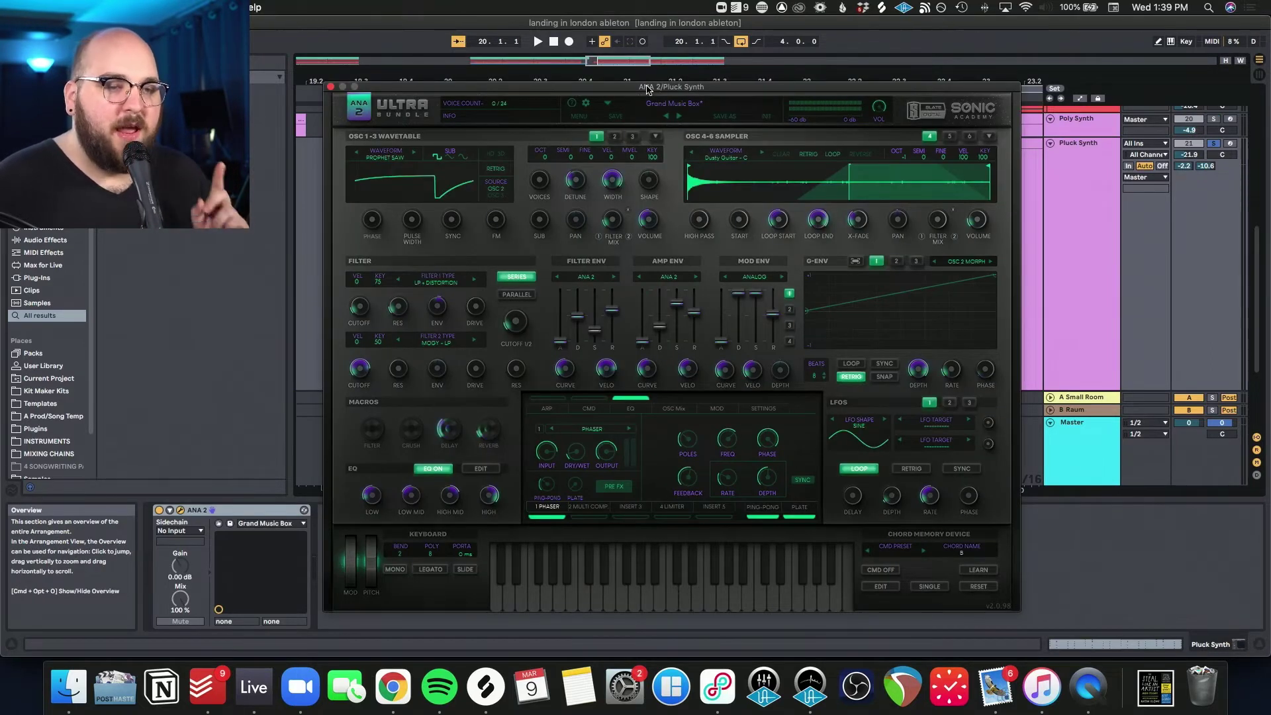
Preview the Grand Music Box patch and both synths with Poly Synth raised, then show the 808 chain
{"action": "left_click_drag", "start_coordinate": [647, 90], "coordinate": [618, 84]}
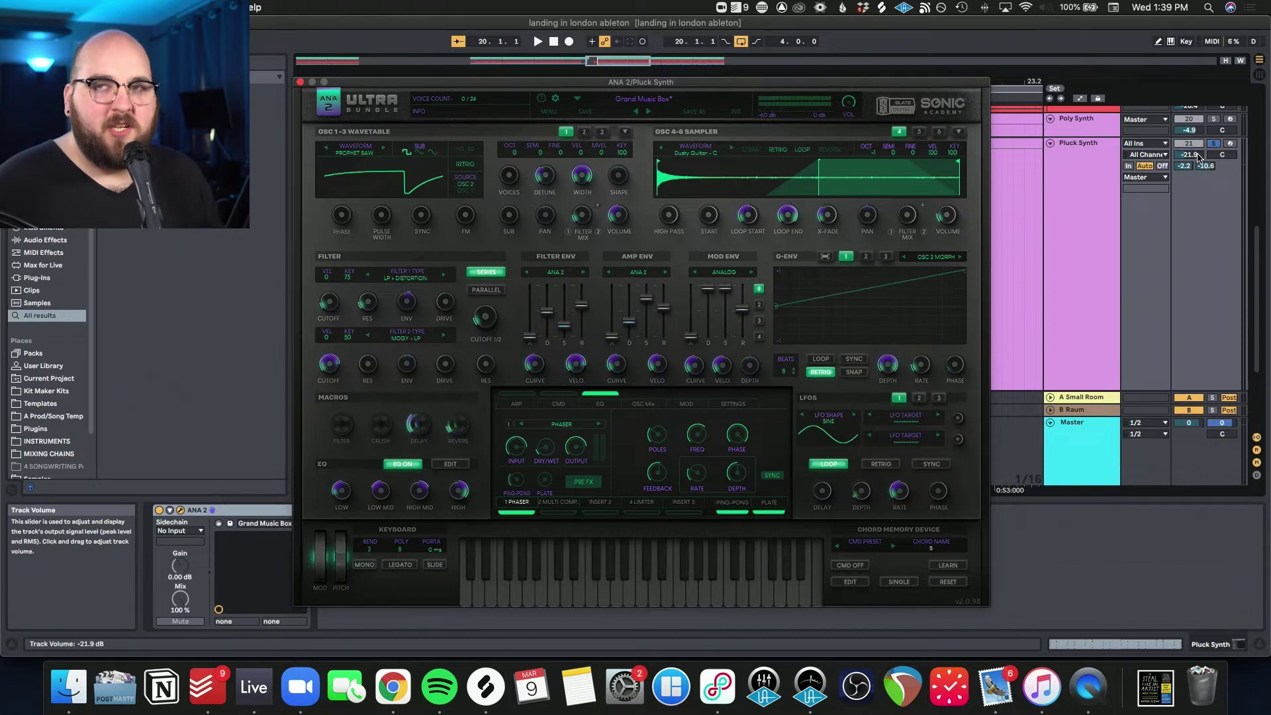
{"action": "key", "text": "space"}
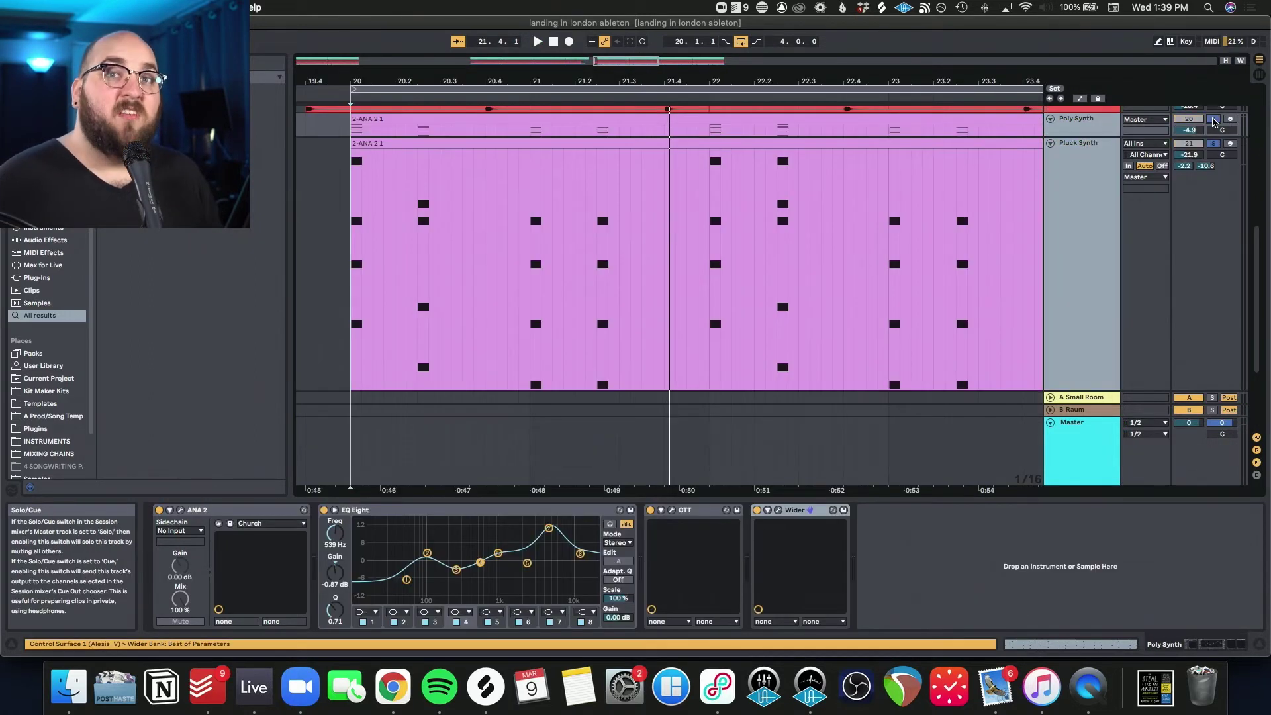
{"action": "key", "text": "space"}
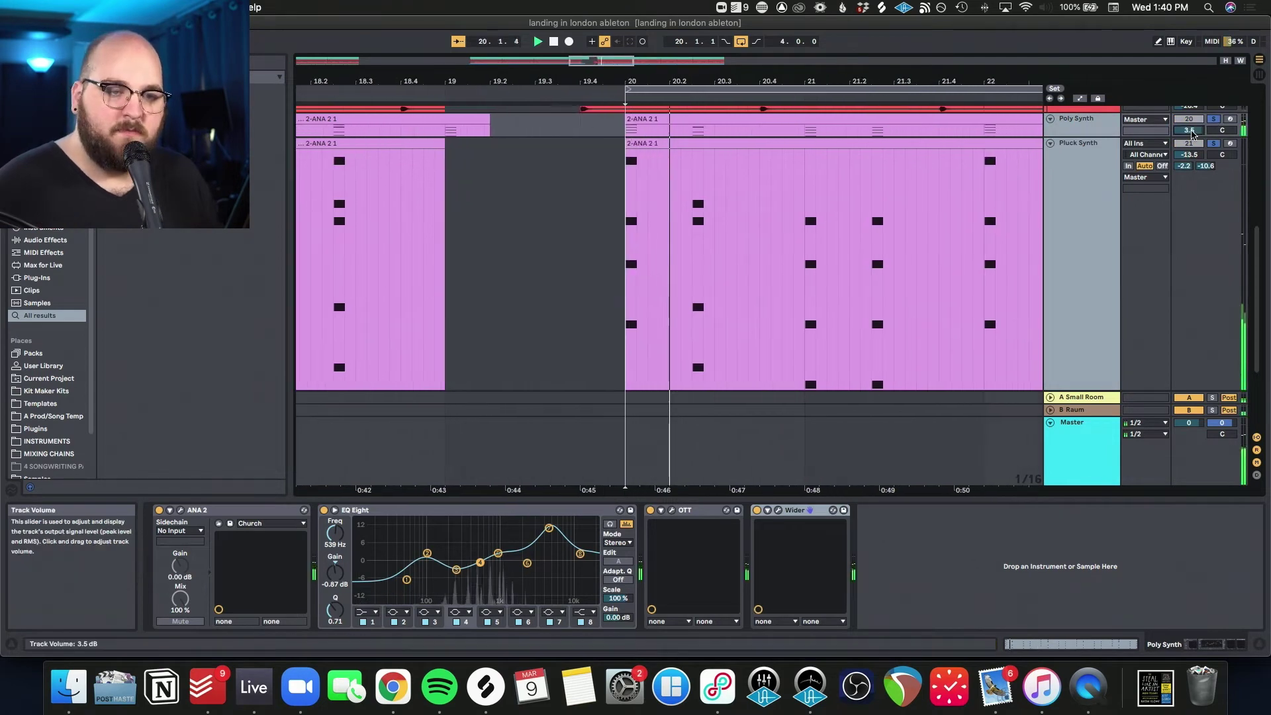
{"action": "left_click_drag", "start_coordinate": [1190, 130], "coordinate": [1192, 133]}
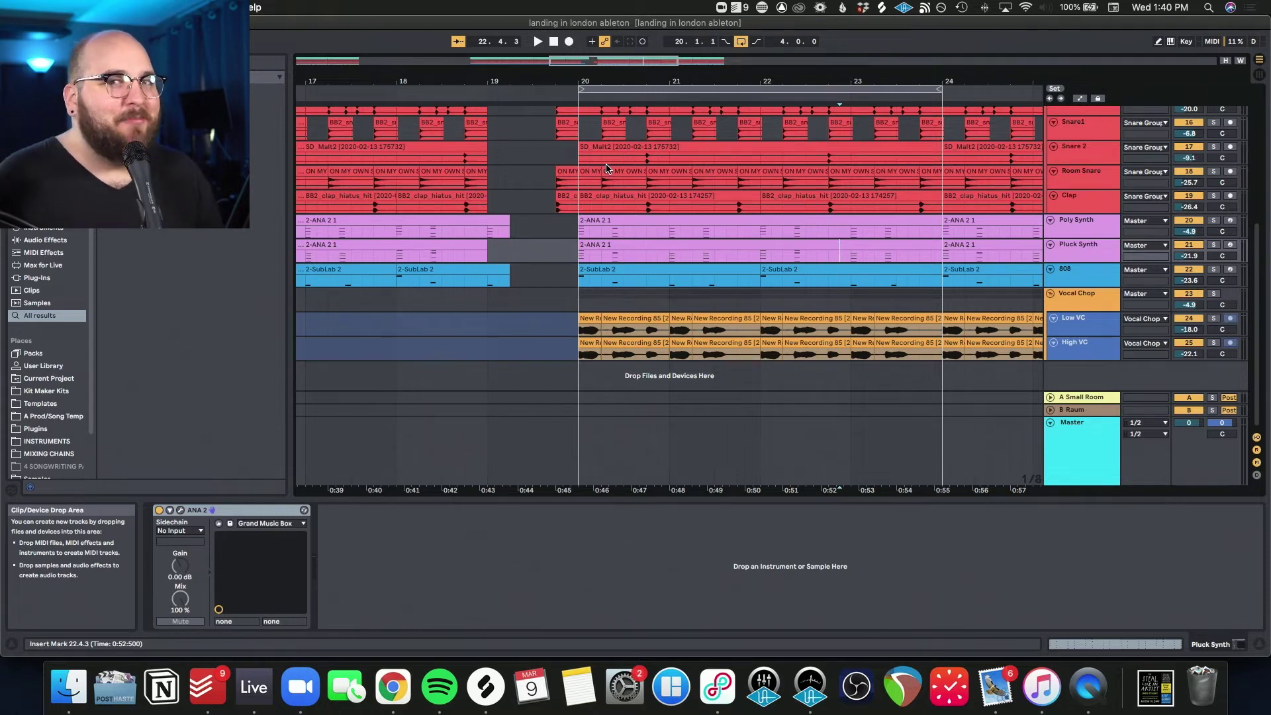
{"action": "scroll", "coordinate": [795, 231], "scroll_direction": "right", "scroll_amount": 3}
{"action": "left_click", "coordinate": [1077, 279]}
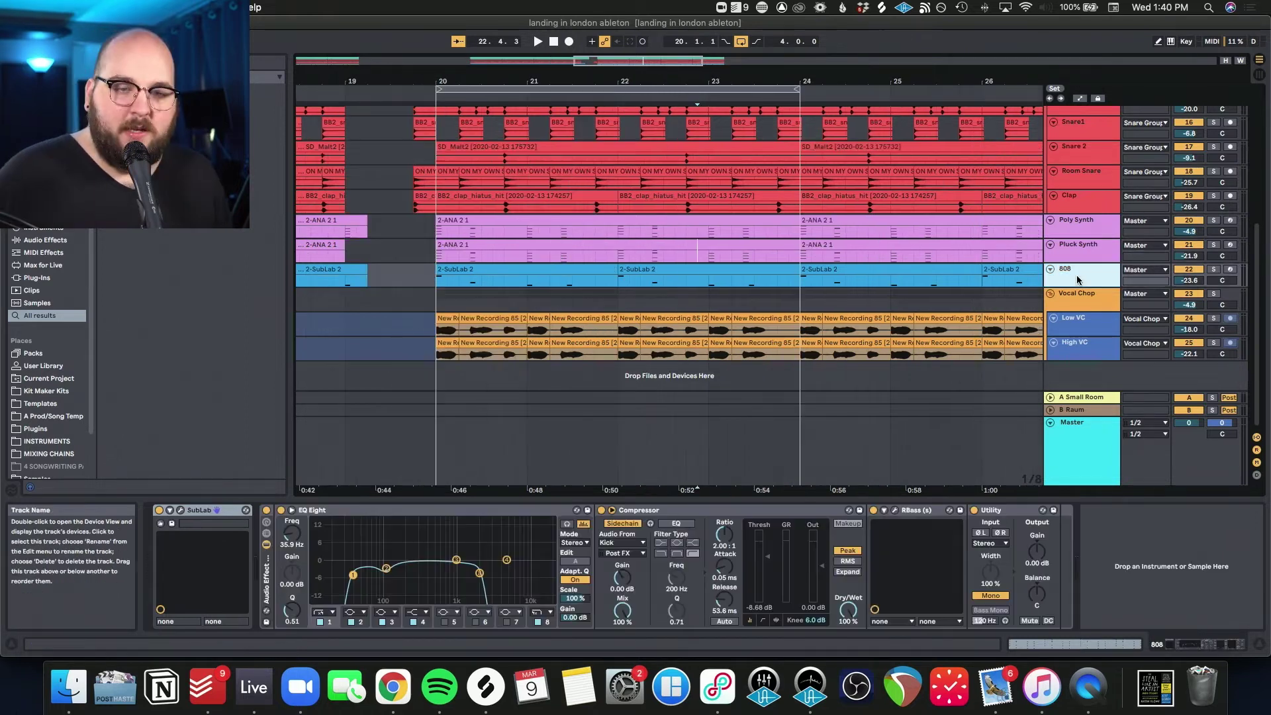
Zoom into the 808 clip at bars 20–22, raise its volume and play it, then show SubLab's 808 Nascar preset
{"action": "left_click", "coordinate": [528, 275]}
{"action": "key", "text": "z"}
{"action": "left_click_drag", "start_coordinate": [1190, 137], "coordinate": [1189, 122]}
{"action": "key", "text": "space"}
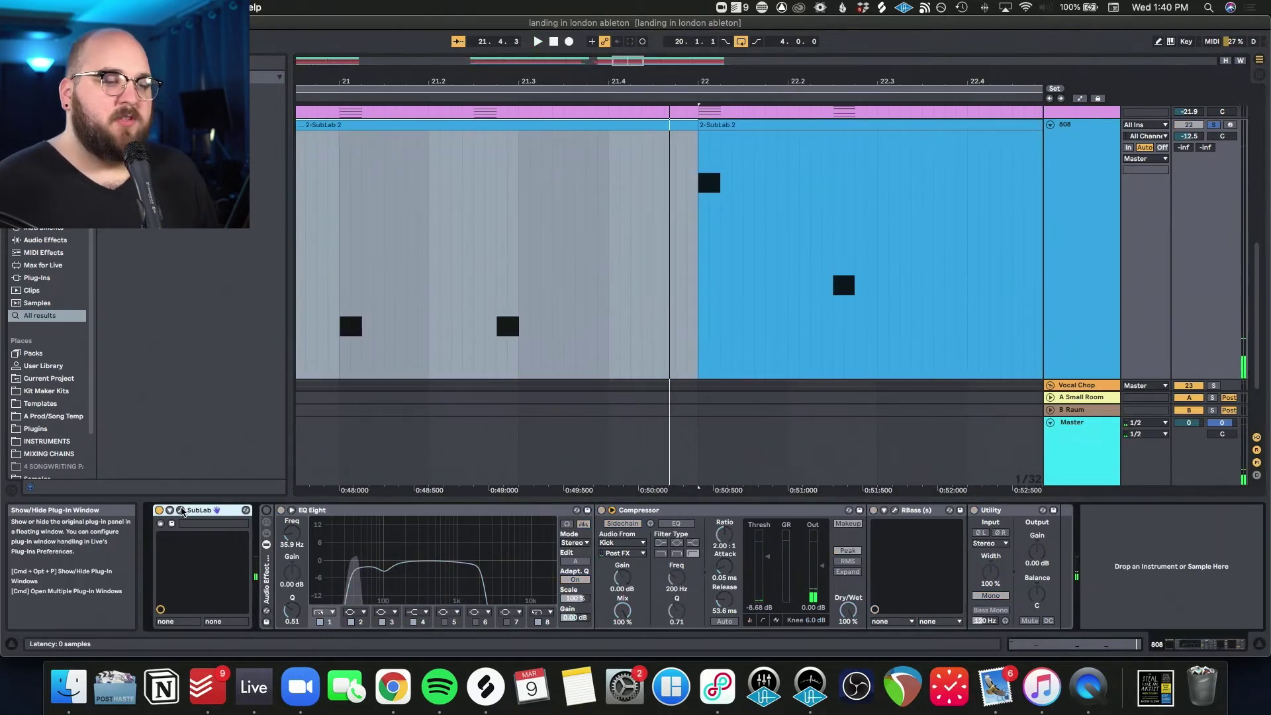
{"action": "left_click", "coordinate": [217, 510]}
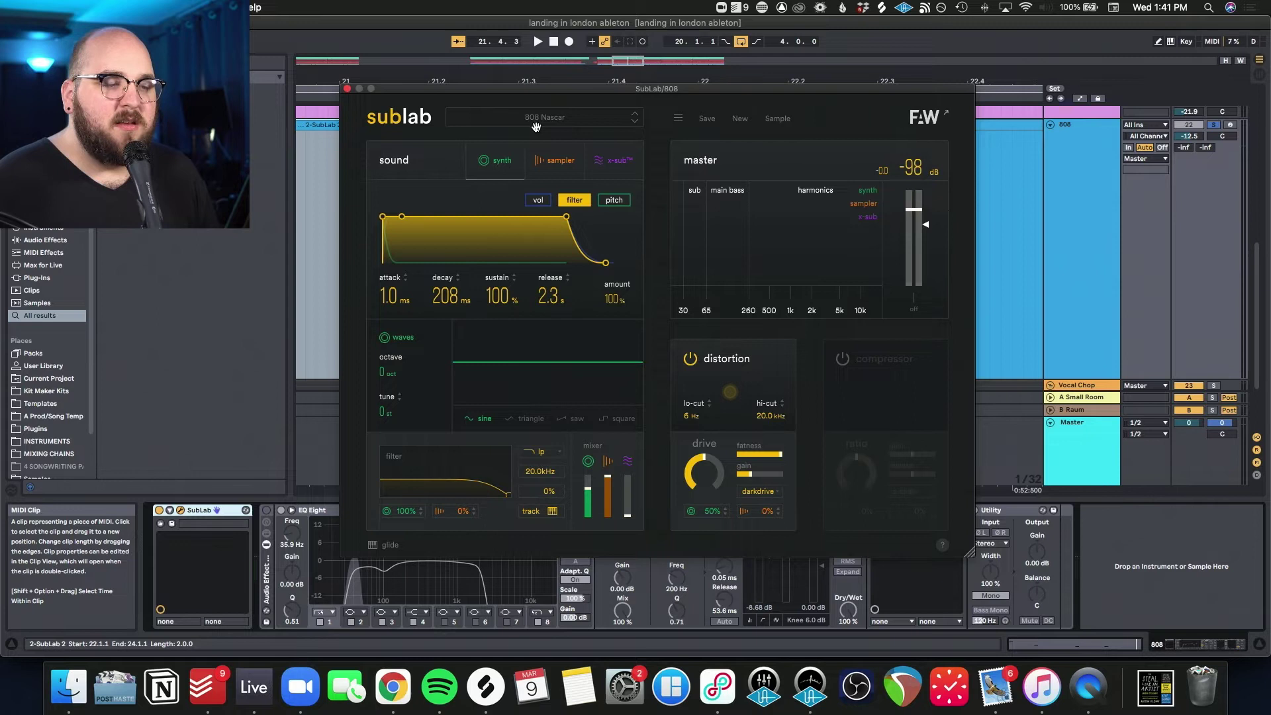
Play the 808 and switch on its Compressor and RBass bass enhancer
{"action": "key", "text": "space"}
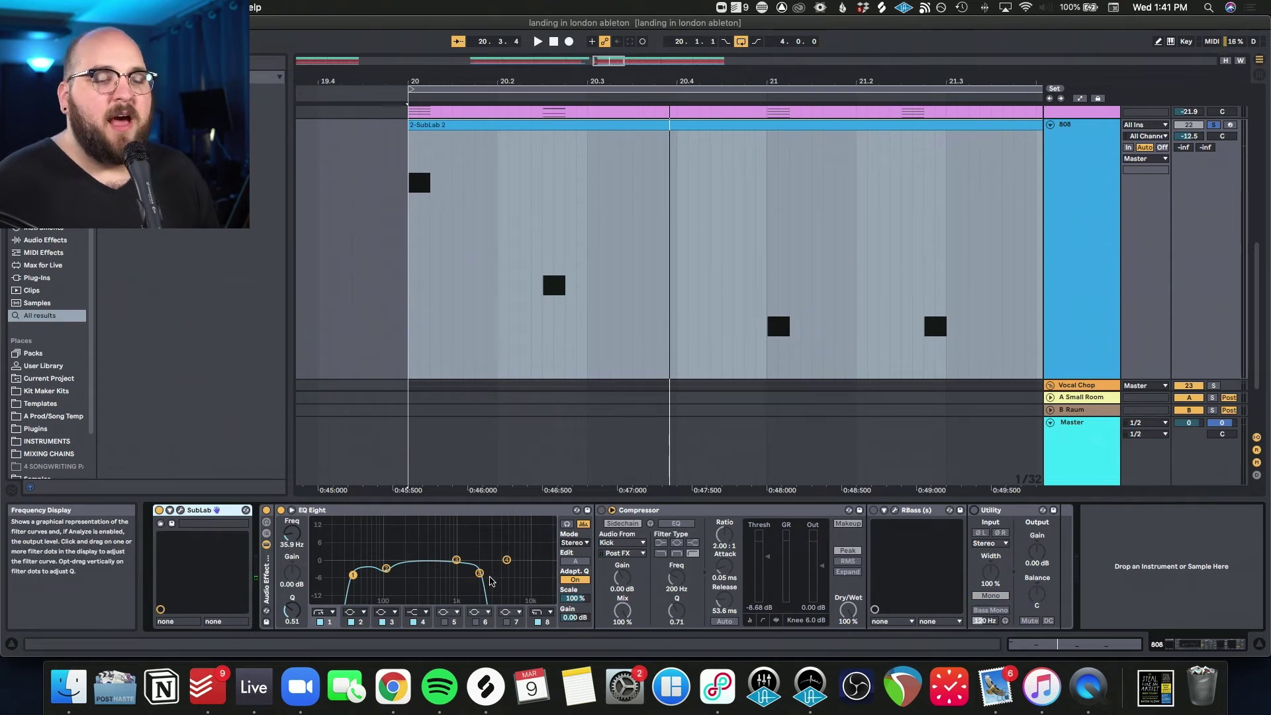
{"action": "key", "text": "space"}
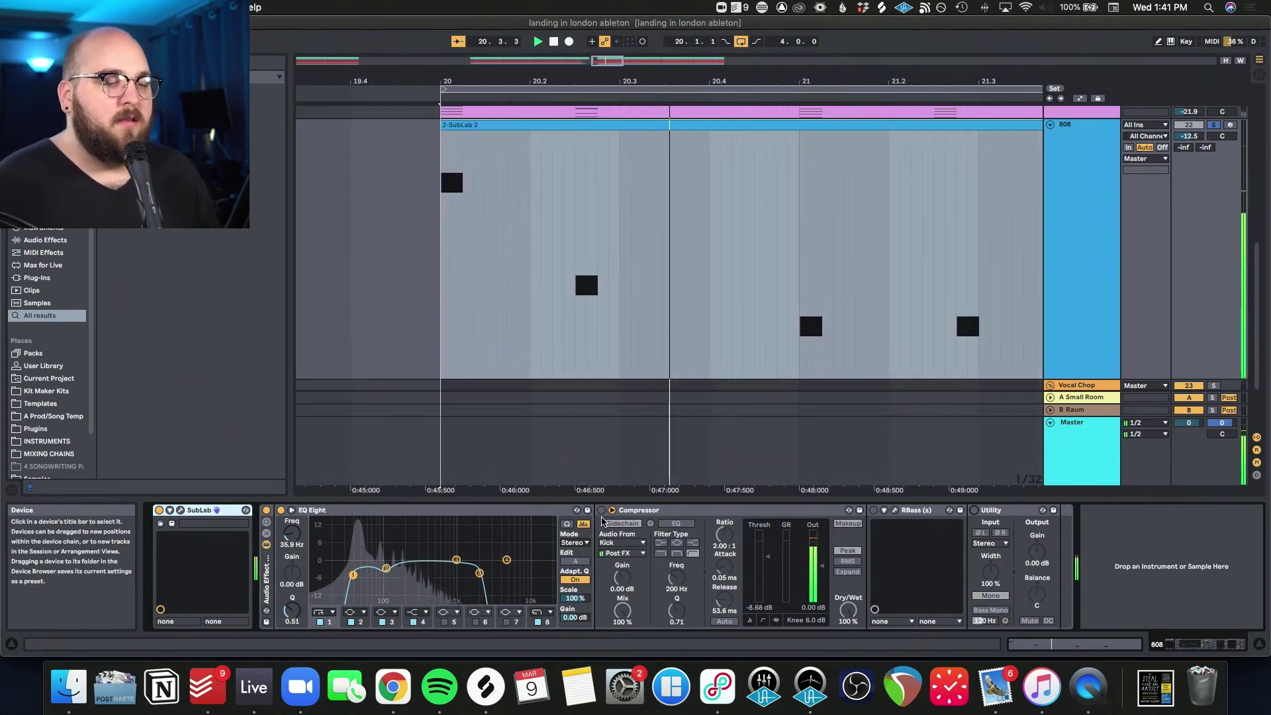
{"action": "left_click", "coordinate": [601, 511]}
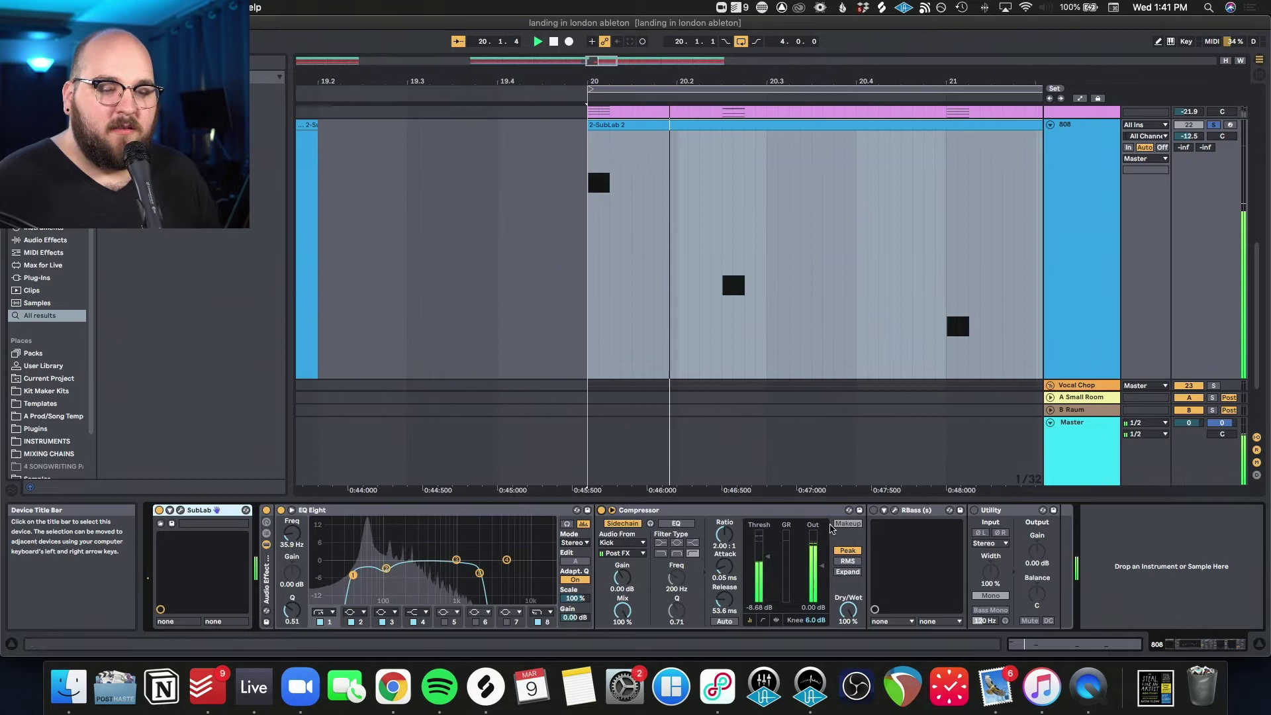
{"action": "left_click", "coordinate": [874, 510]}
Audition the 808 through RBass, close the RBass window, and un-solo the 808 track
{"action": "key", "text": "space"}
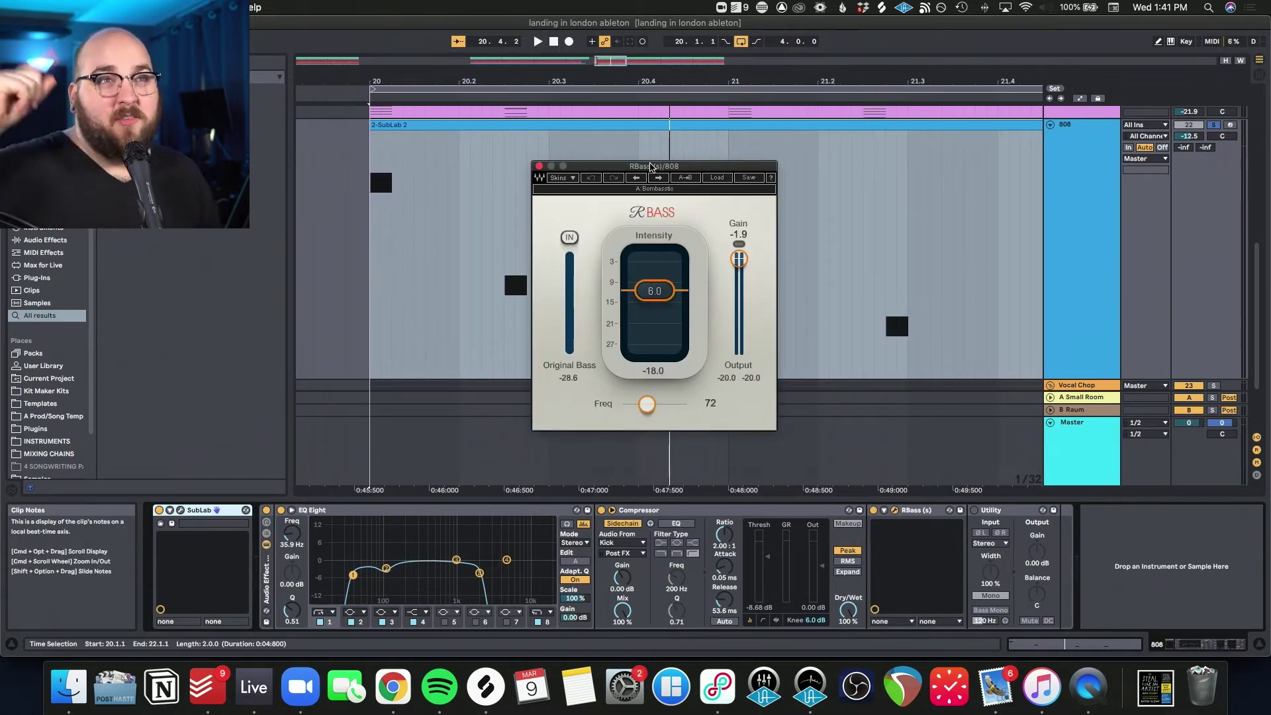
{"action": "key", "text": "space"}
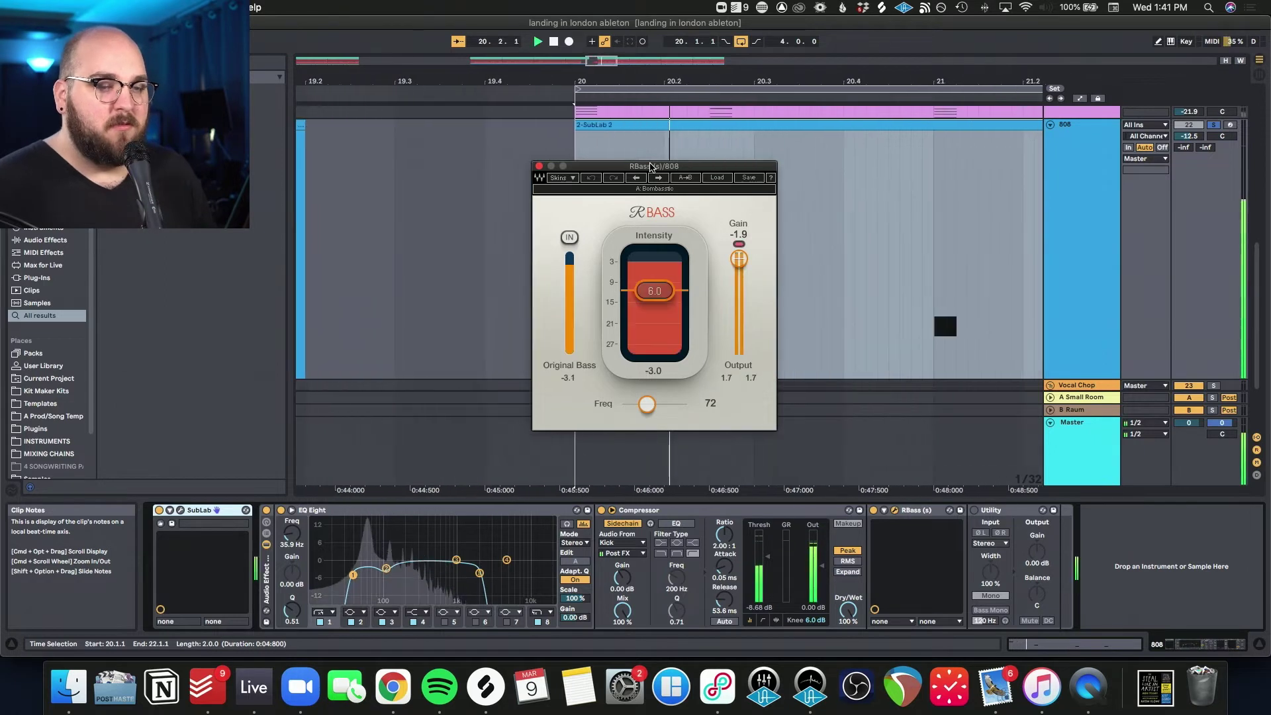
{"action": "left_click", "coordinate": [540, 166]}
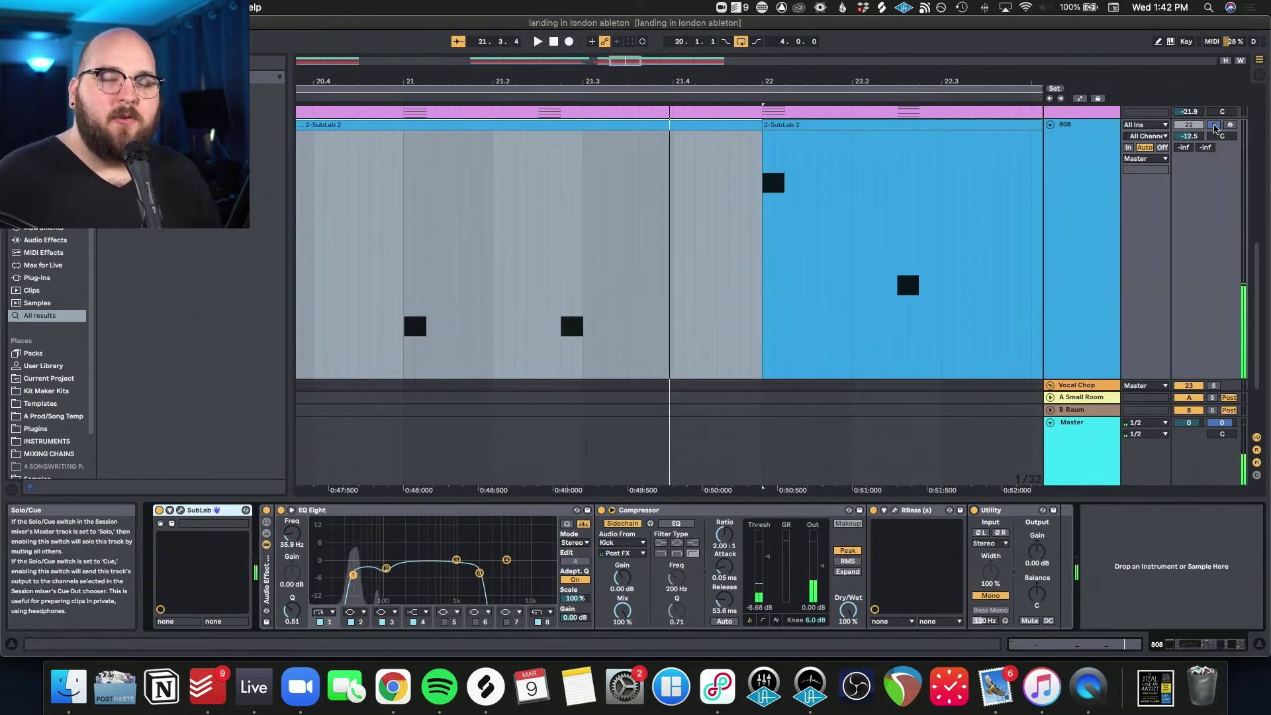
{"action": "left_click", "coordinate": [1216, 127]}
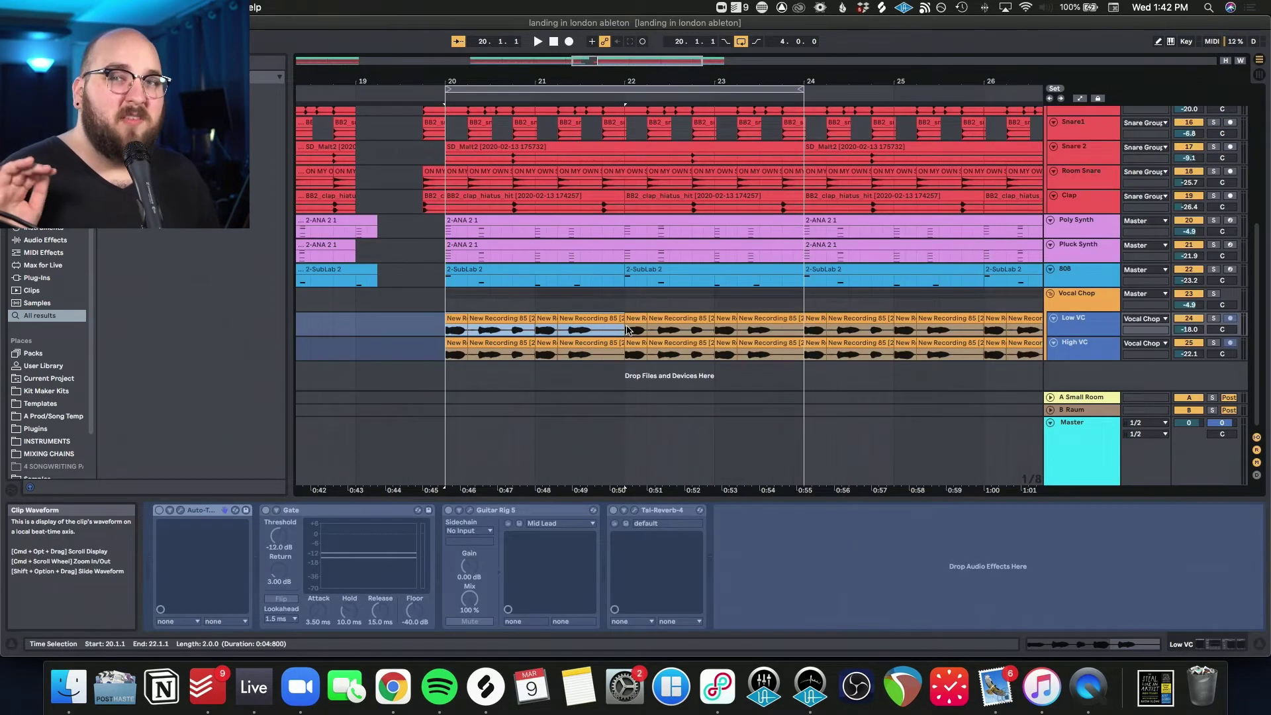
Zoom in on the Low VC vocal chop and play it from bar 20 through Guitar Rig 5's Mid Lead
{"action": "key", "text": "z"}
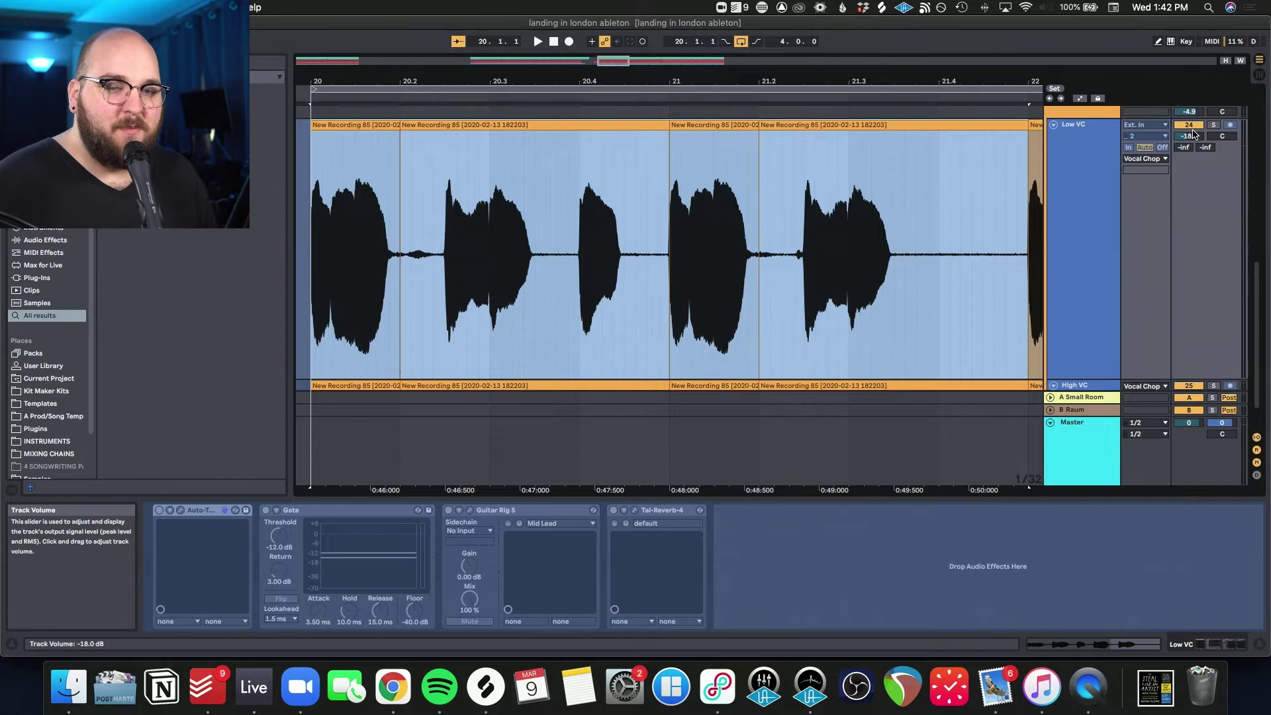
{"action": "key", "text": "space"}
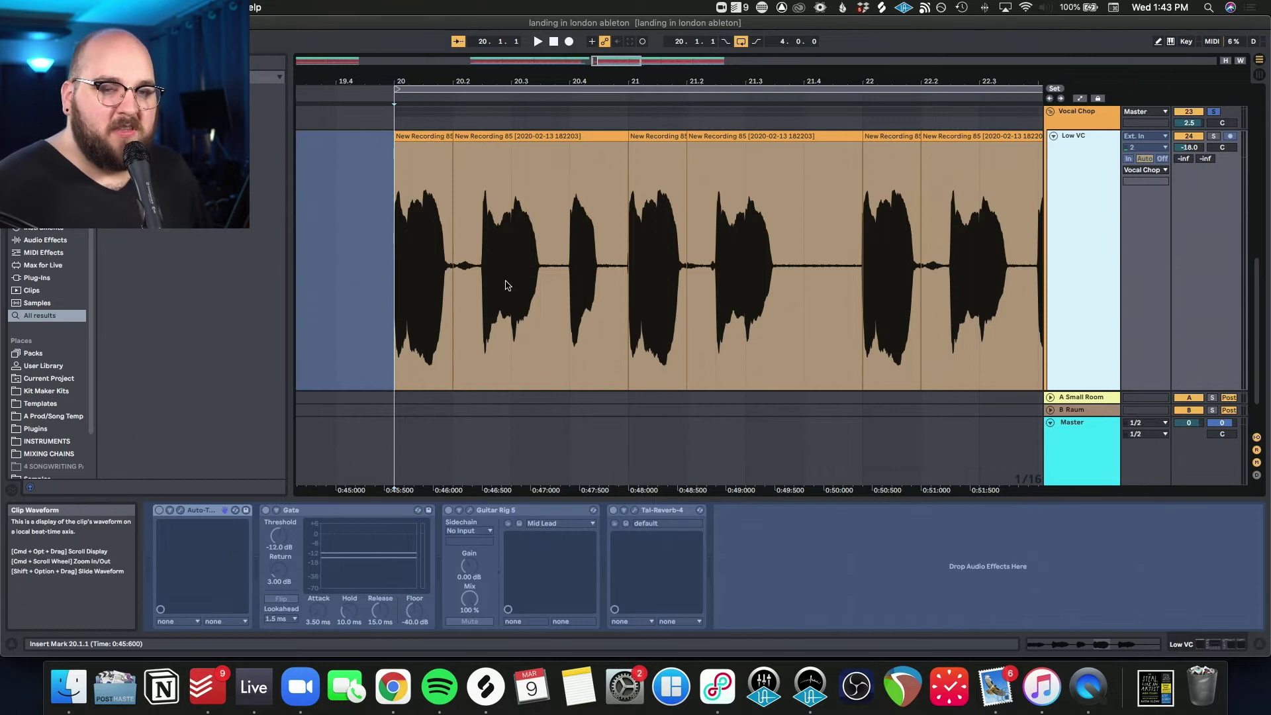
{"action": "scroll", "coordinate": [505, 281], "scroll_direction": "down", "scroll_amount": 3}
{"action": "scroll", "coordinate": [505, 281], "scroll_direction": "right", "scroll_amount": 2}
{"action": "scroll", "coordinate": [506, 285], "scroll_direction": "up", "scroll_amount": 1}
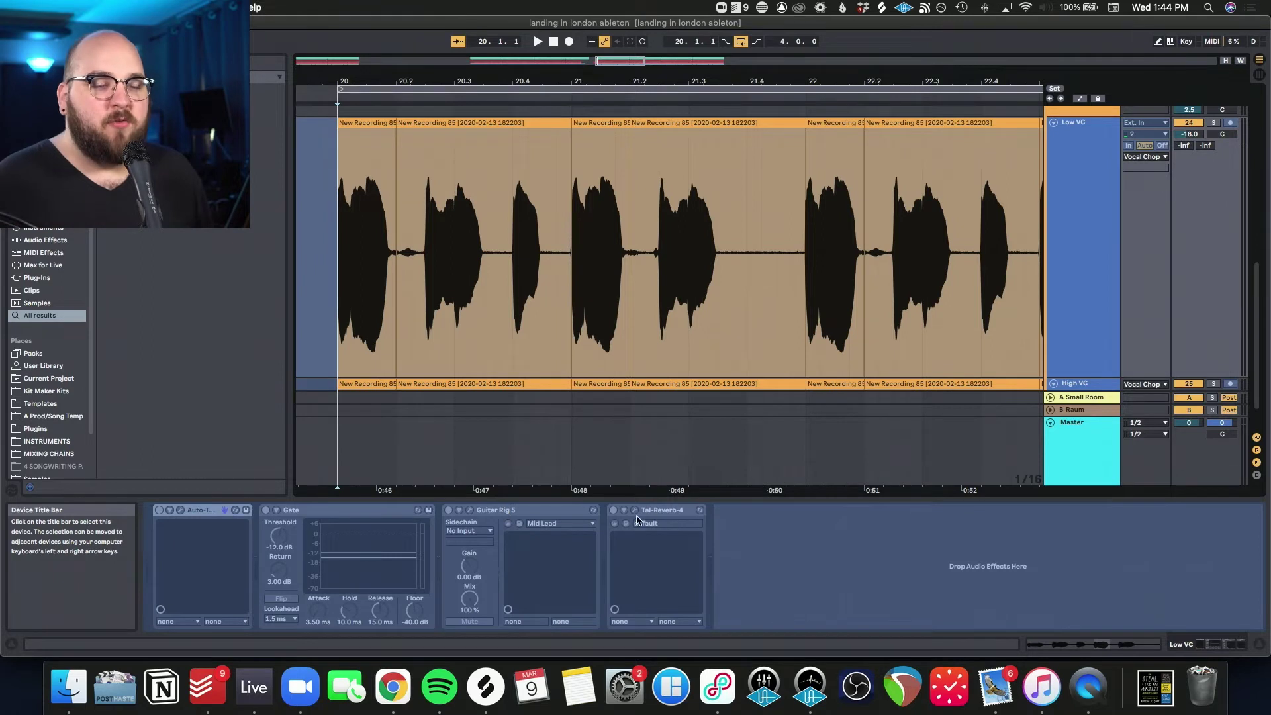
{"action": "key", "text": "space"}
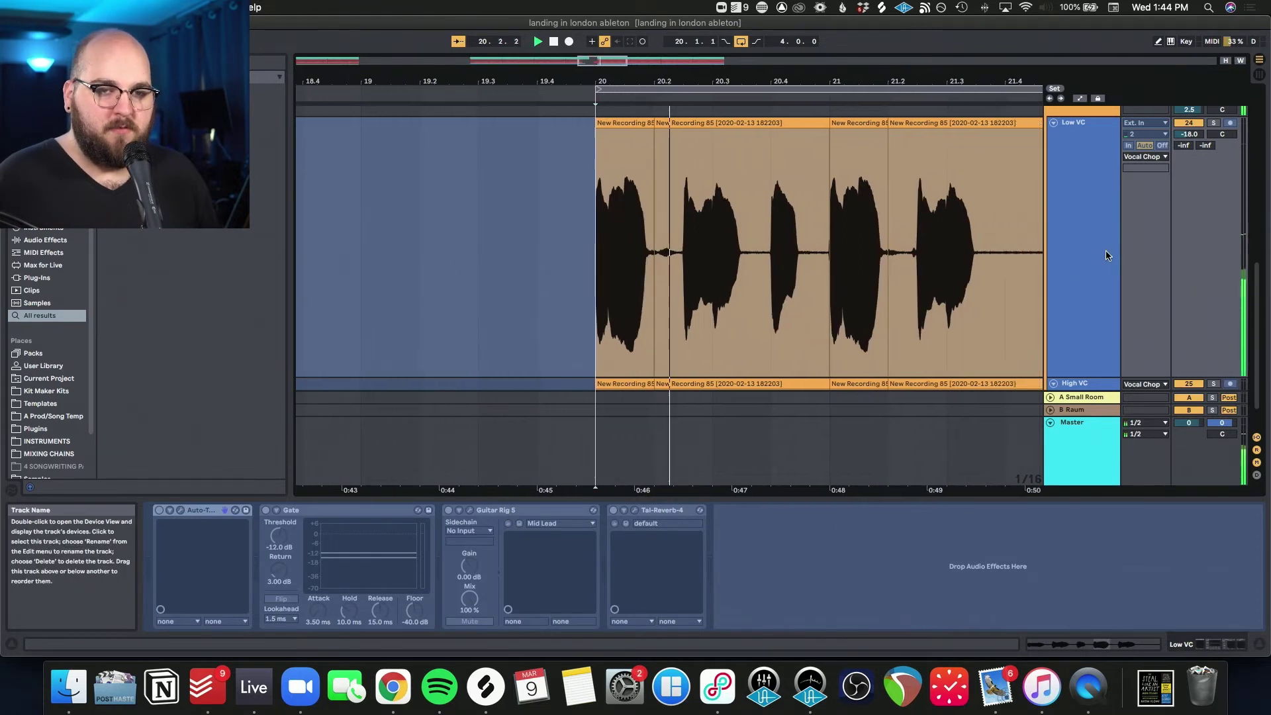
Bring the High VC vocal layer into view and play it from the start of bar 20
{"action": "scroll", "coordinate": [1109, 256], "scroll_direction": "down", "scroll_amount": 2}
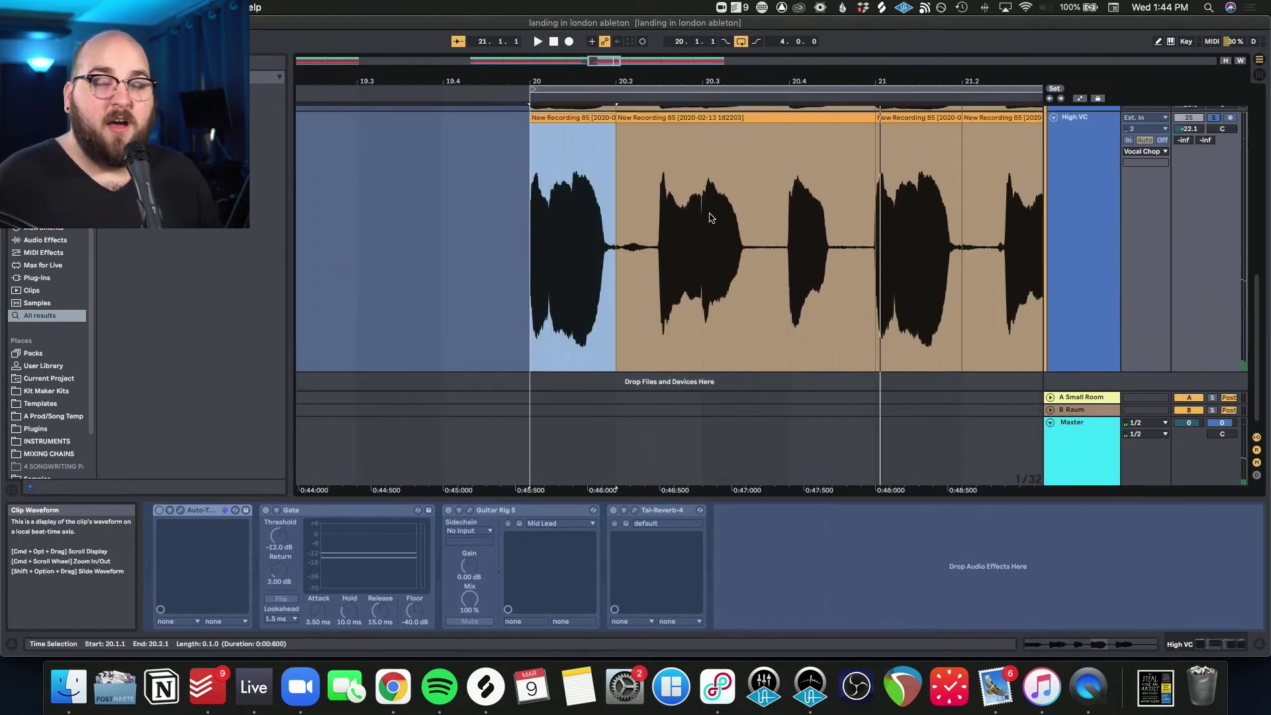
{"action": "scroll", "coordinate": [712, 216], "scroll_direction": "up", "scroll_amount": 2}
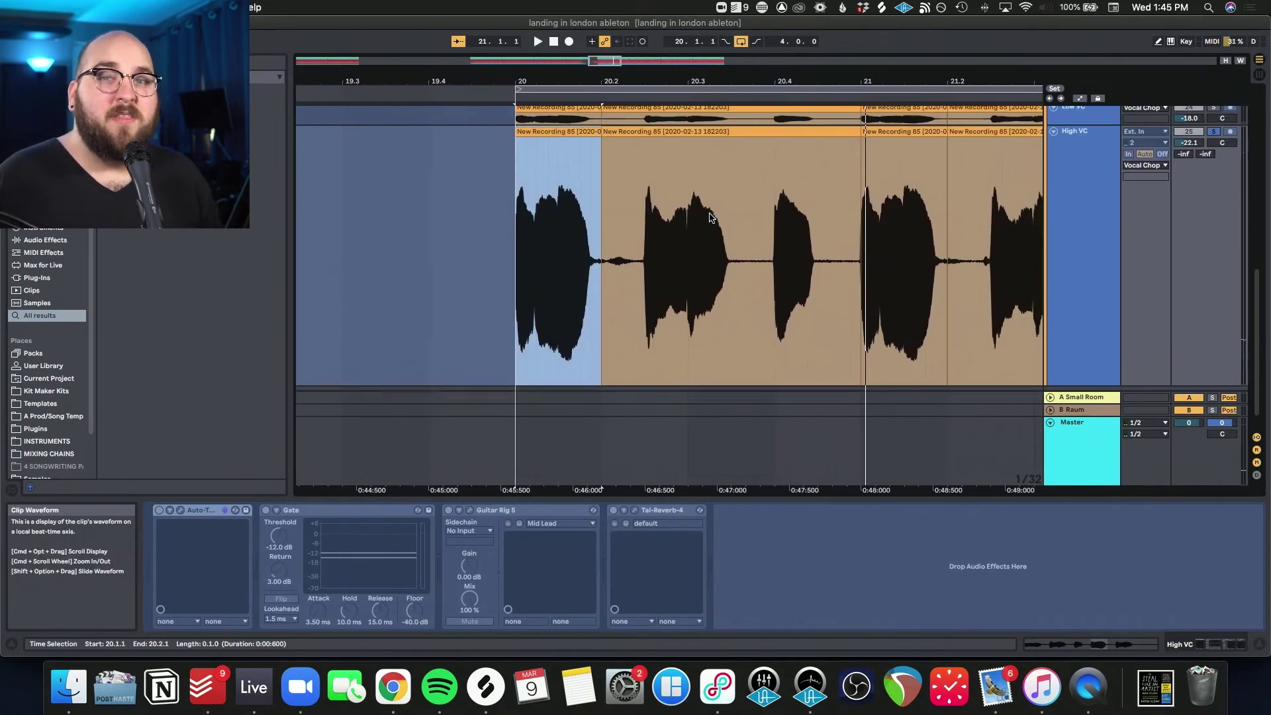
{"action": "scroll", "coordinate": [714, 215], "scroll_direction": "up", "scroll_amount": 3}
{"action": "scroll", "coordinate": [495, 249], "scroll_direction": "up", "scroll_amount": 2}
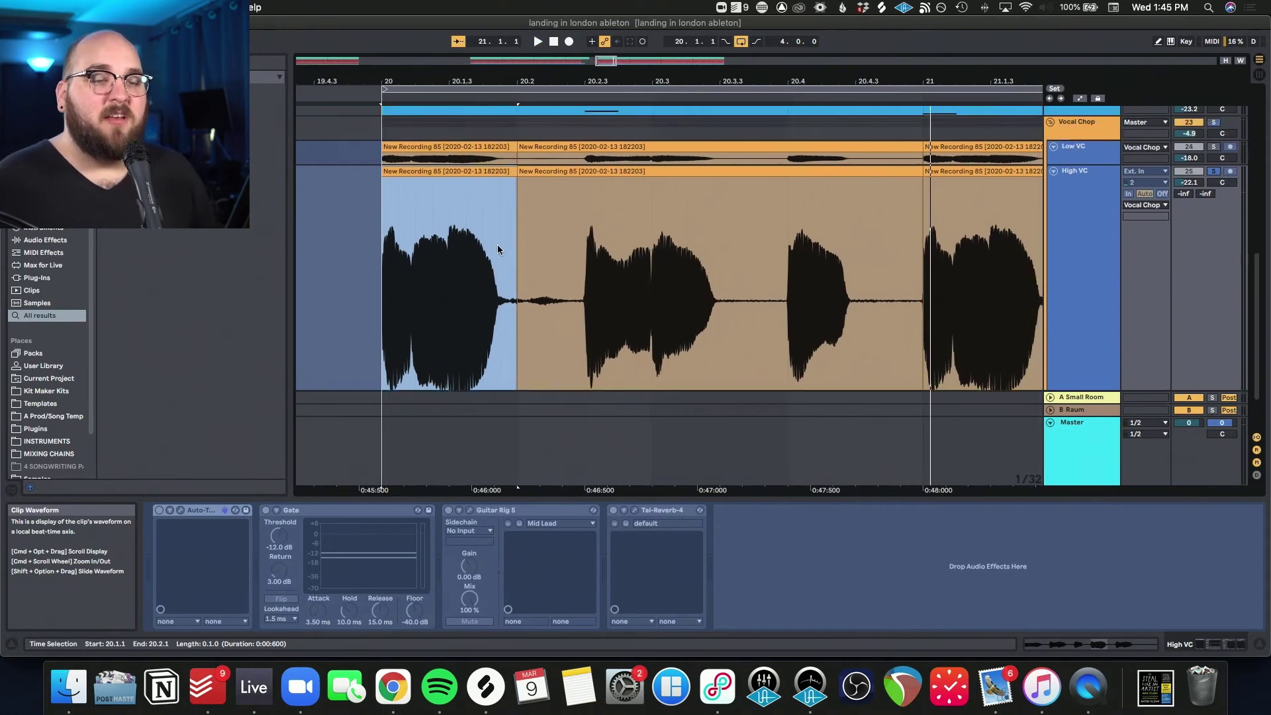
{"action": "scroll", "coordinate": [493, 157], "scroll_direction": "down", "scroll_amount": 3}
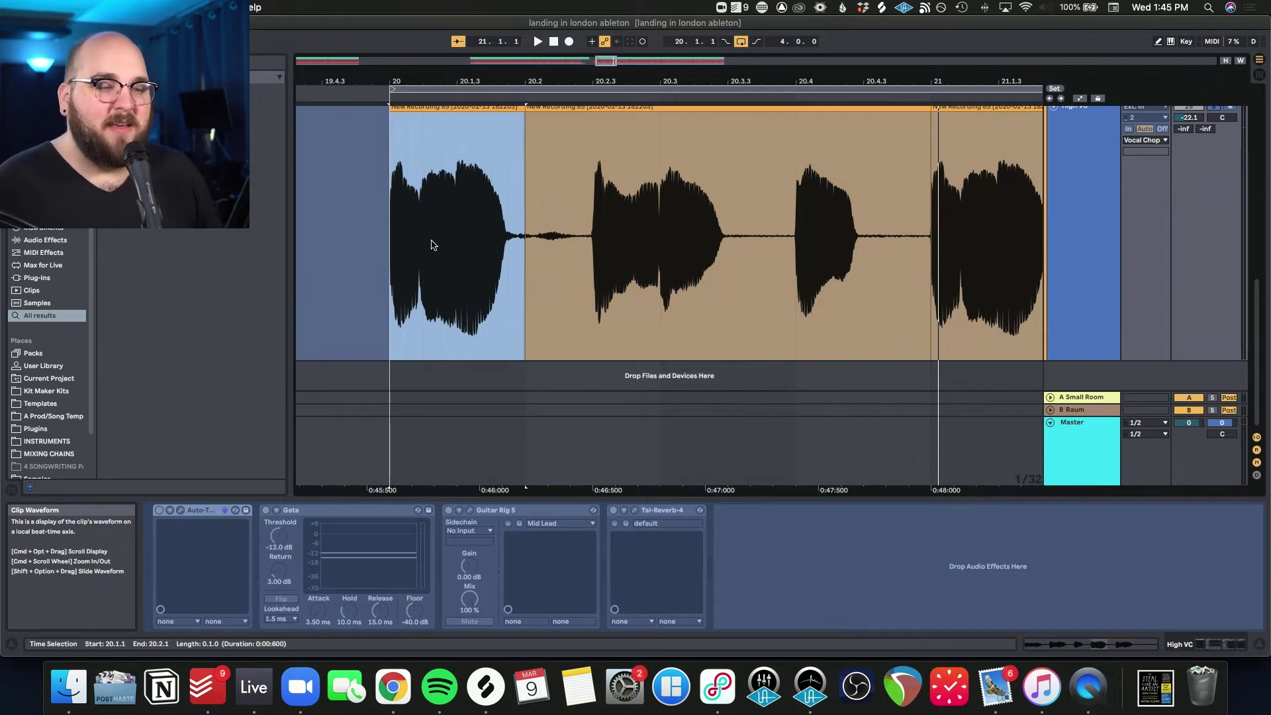
{"action": "left_click", "coordinate": [398, 223]}
{"action": "key", "text": "space"}
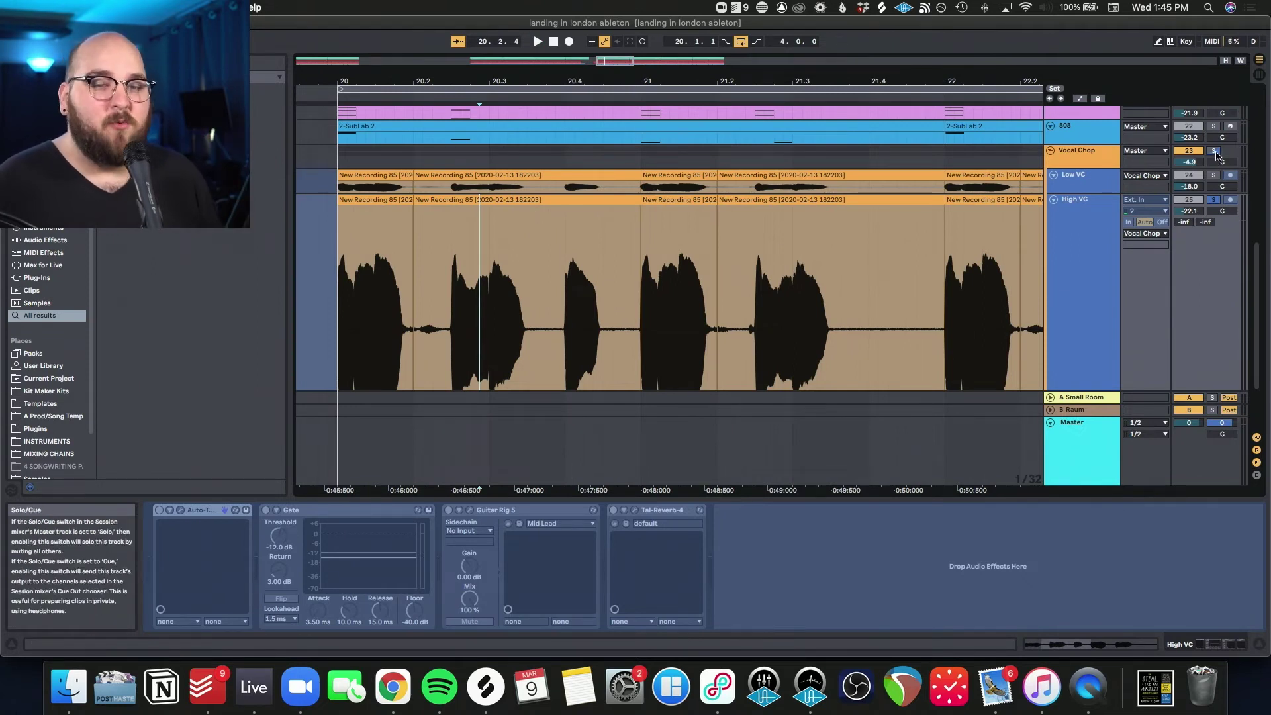
Solo the Vocal Chop group to hear both vocal layers together
{"action": "left_click", "coordinate": [1216, 153]}
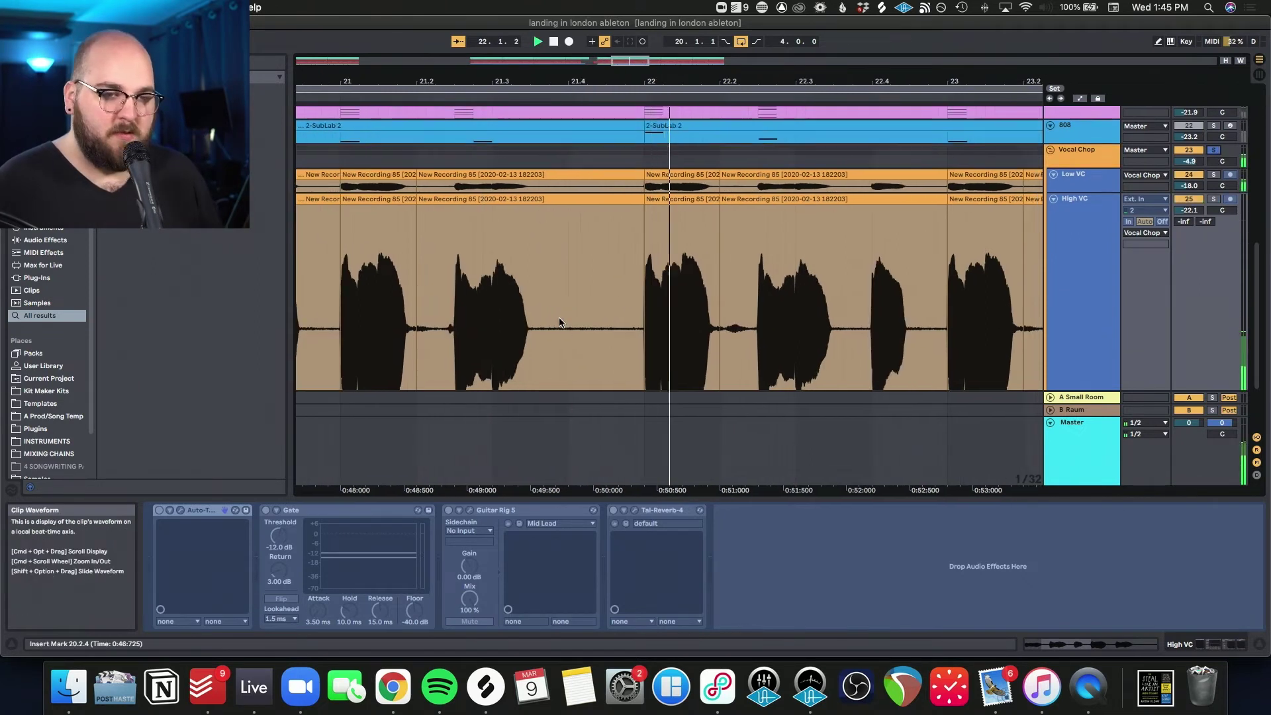
{"action": "scroll", "coordinate": [559, 319], "scroll_direction": "down", "scroll_amount": 3}
{"action": "scroll", "coordinate": [559, 319], "scroll_direction": "right", "scroll_amount": 3}
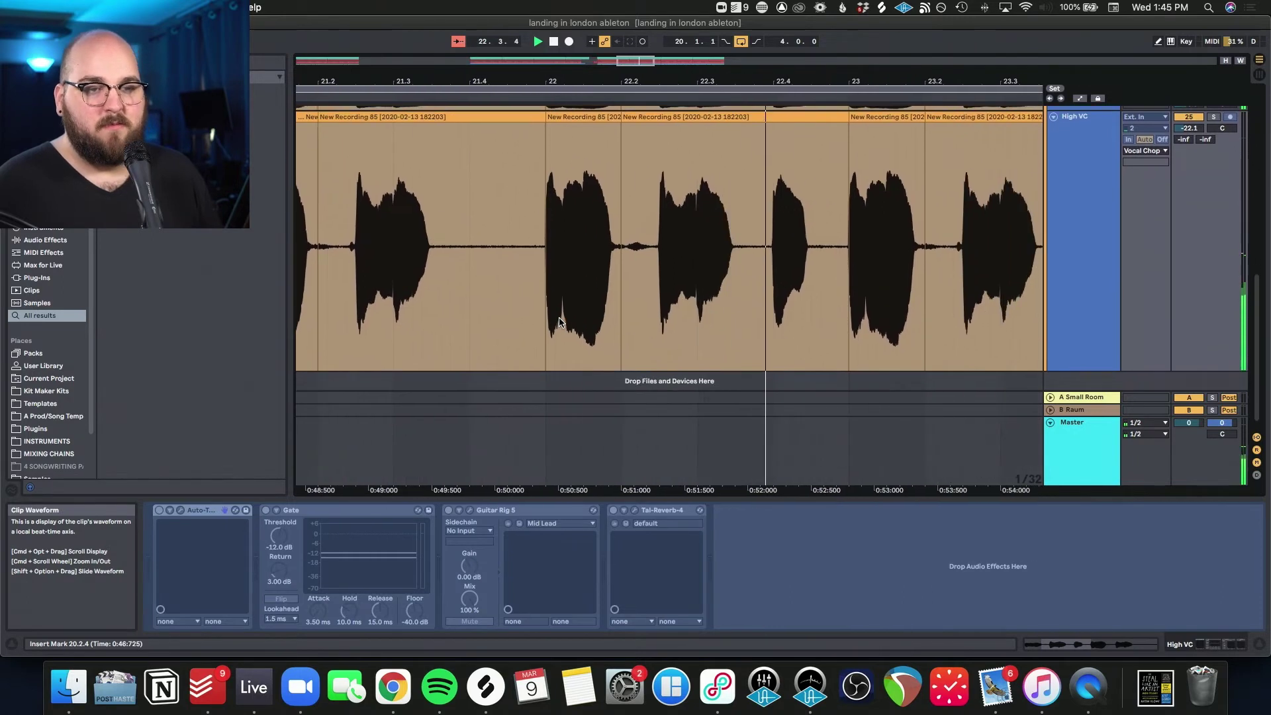
{"action": "scroll", "coordinate": [560, 318], "scroll_direction": "up", "scroll_amount": 1}
{"action": "scroll", "coordinate": [560, 318], "scroll_direction": "right", "scroll_amount": 1}
{"action": "scroll", "coordinate": [560, 318], "scroll_direction": "up", "scroll_amount": 1}
{"action": "scroll", "coordinate": [560, 319], "scroll_direction": "right", "scroll_amount": 5}
{"action": "scroll", "coordinate": [559, 319], "scroll_direction": "down", "scroll_amount": 1}
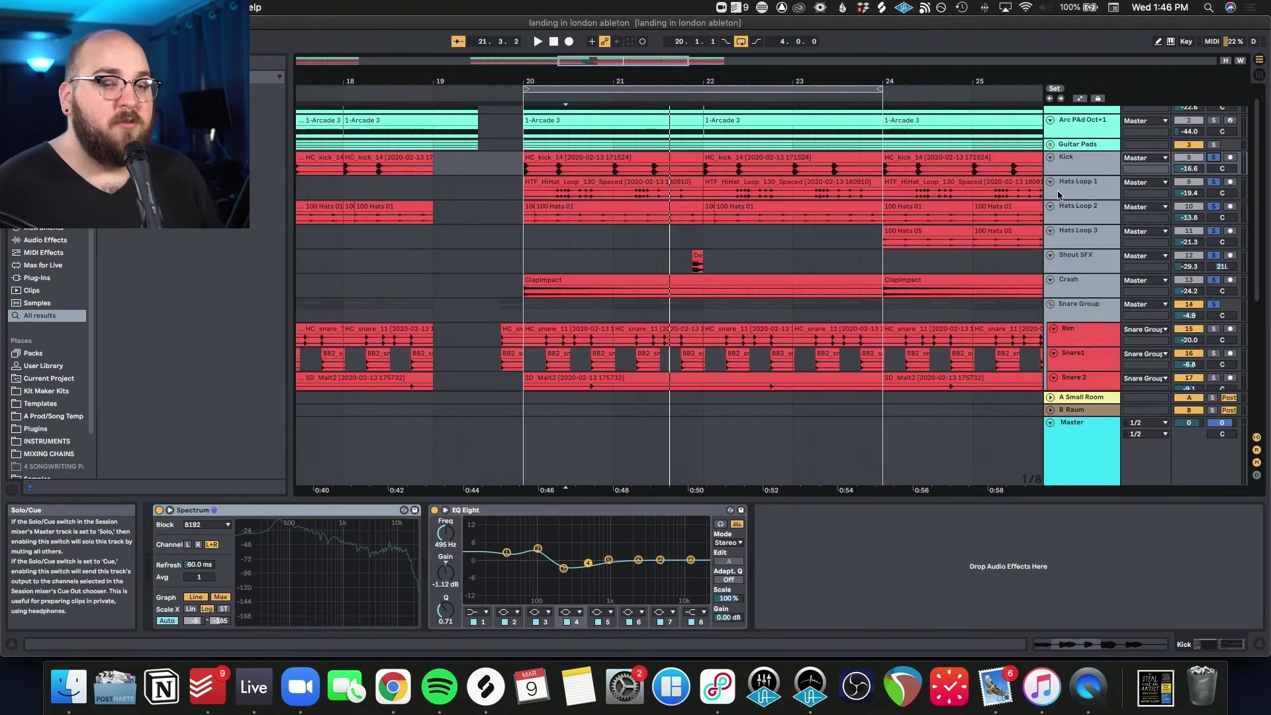
Play the drum section and select the Kick clip across bars 20–22
{"action": "key", "text": "space"}
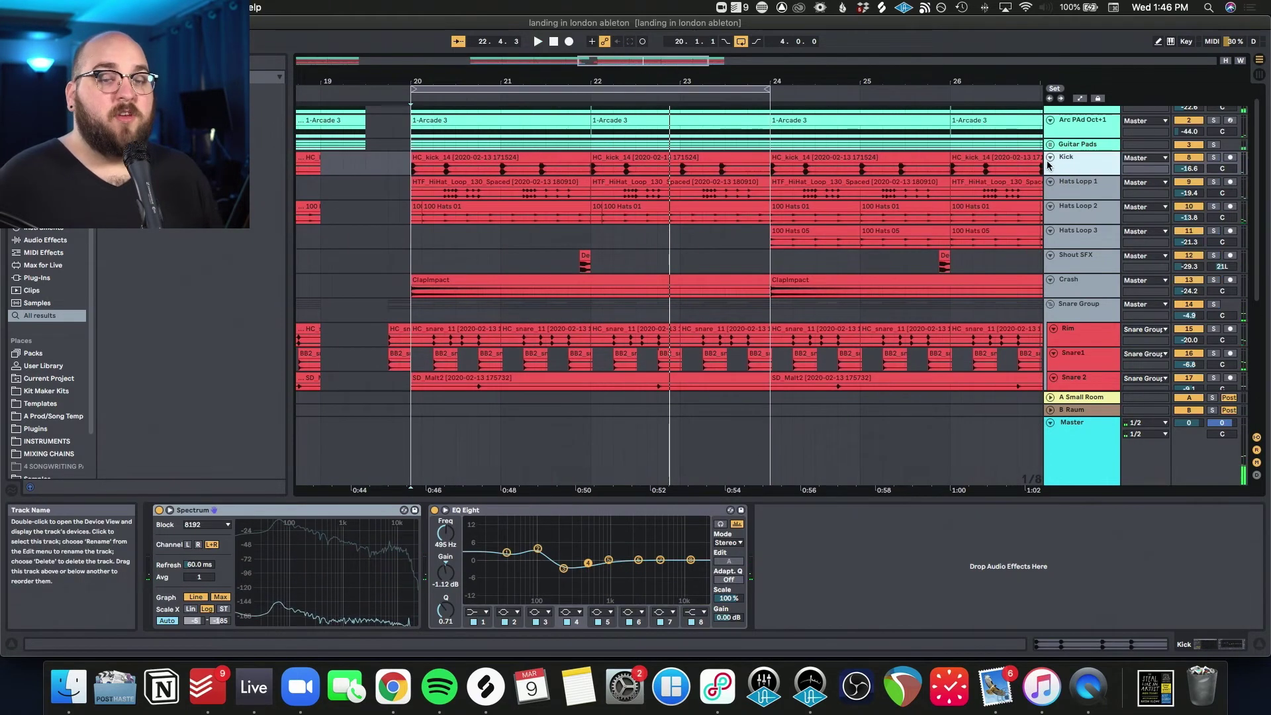
{"action": "left_click", "coordinate": [473, 158]}
Zoom to the kick clip, then preview HC_kick_14.wav in Splice's HC Kick search results
{"action": "key", "text": "z"}
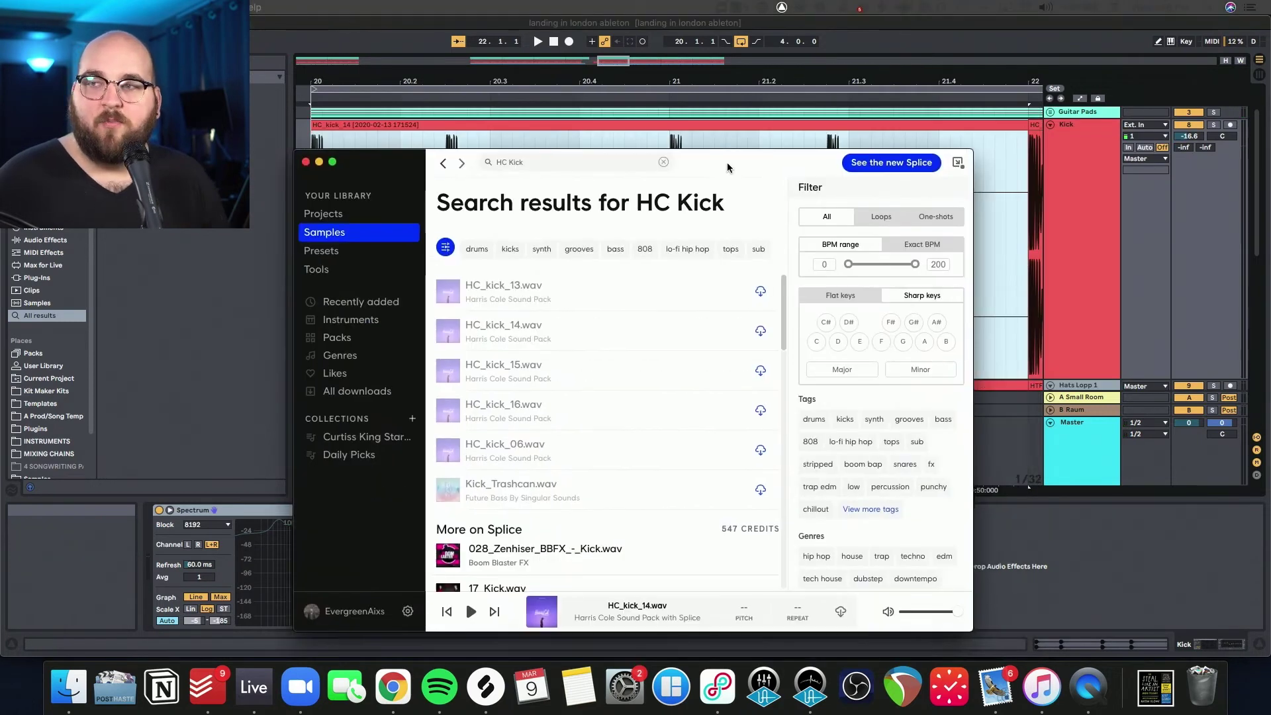
{"action": "left_click_drag", "start_coordinate": [727, 163], "coordinate": [776, 129]}
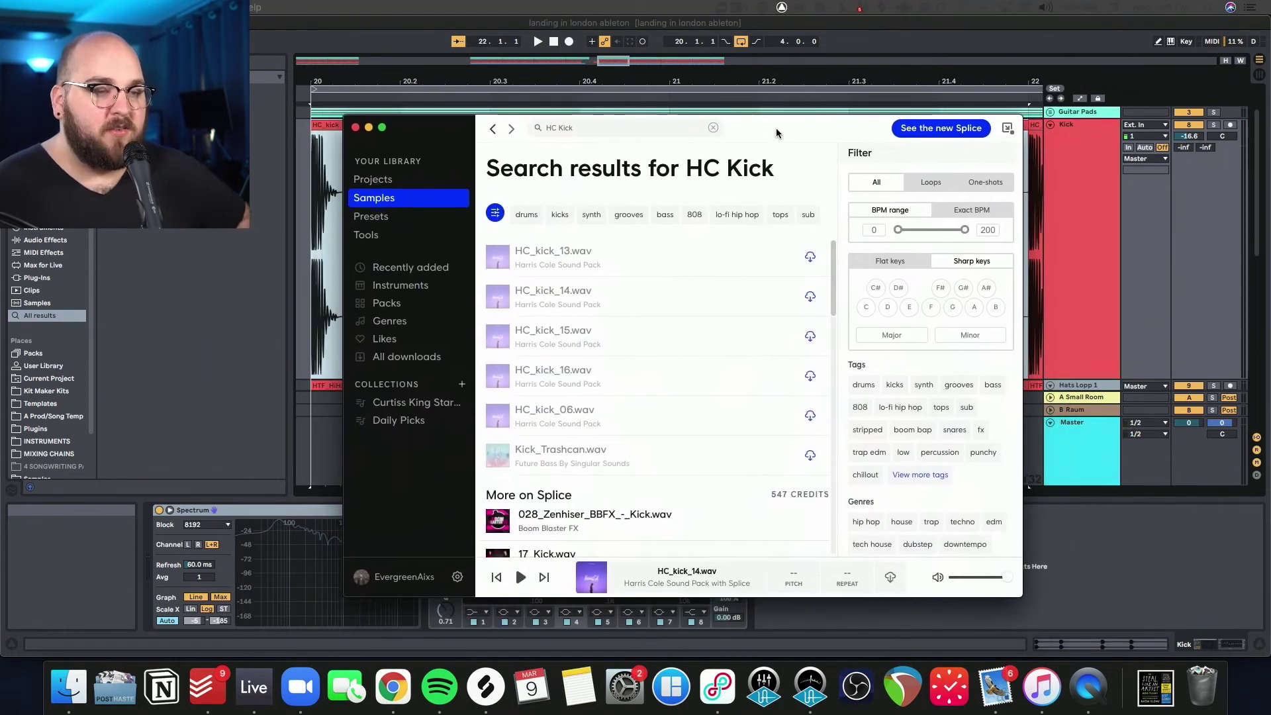
{"action": "left_click", "coordinate": [498, 297]}
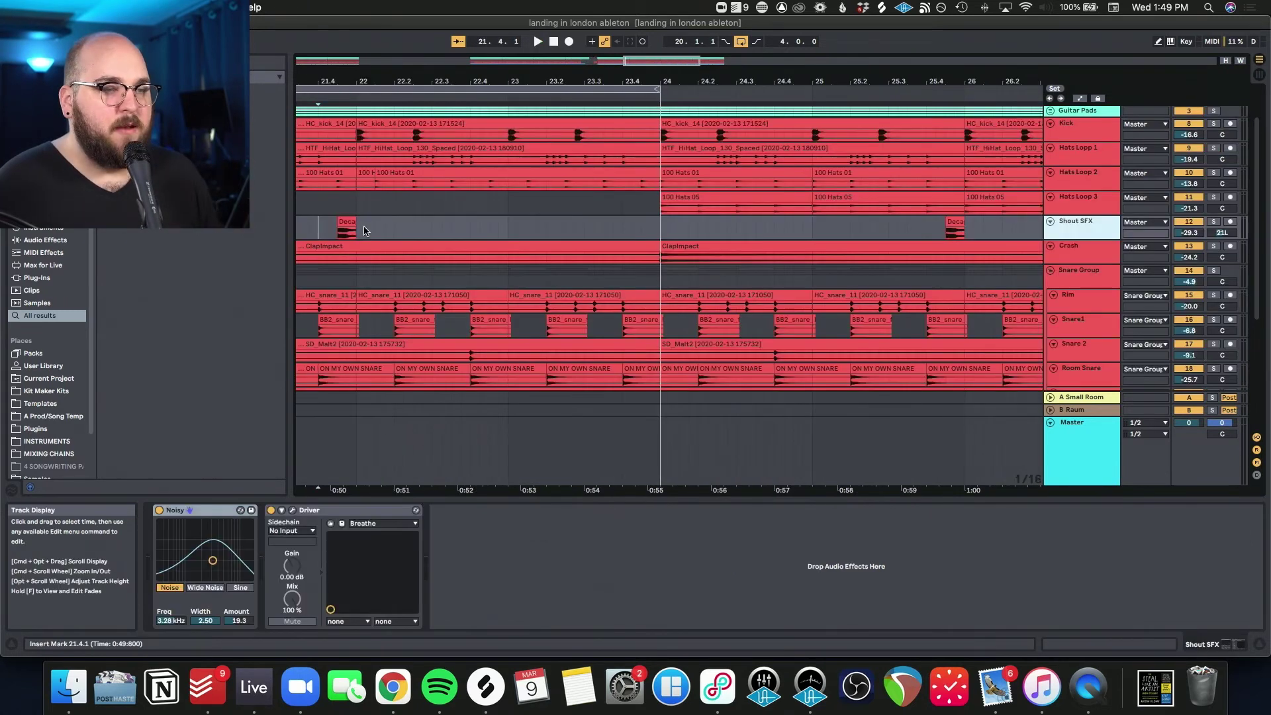
Zoom in on the Decap_shout_woh clip and play it with the Shout SFX track soloed
{"action": "left_click", "coordinate": [349, 225]}
{"action": "key", "text": "z"}
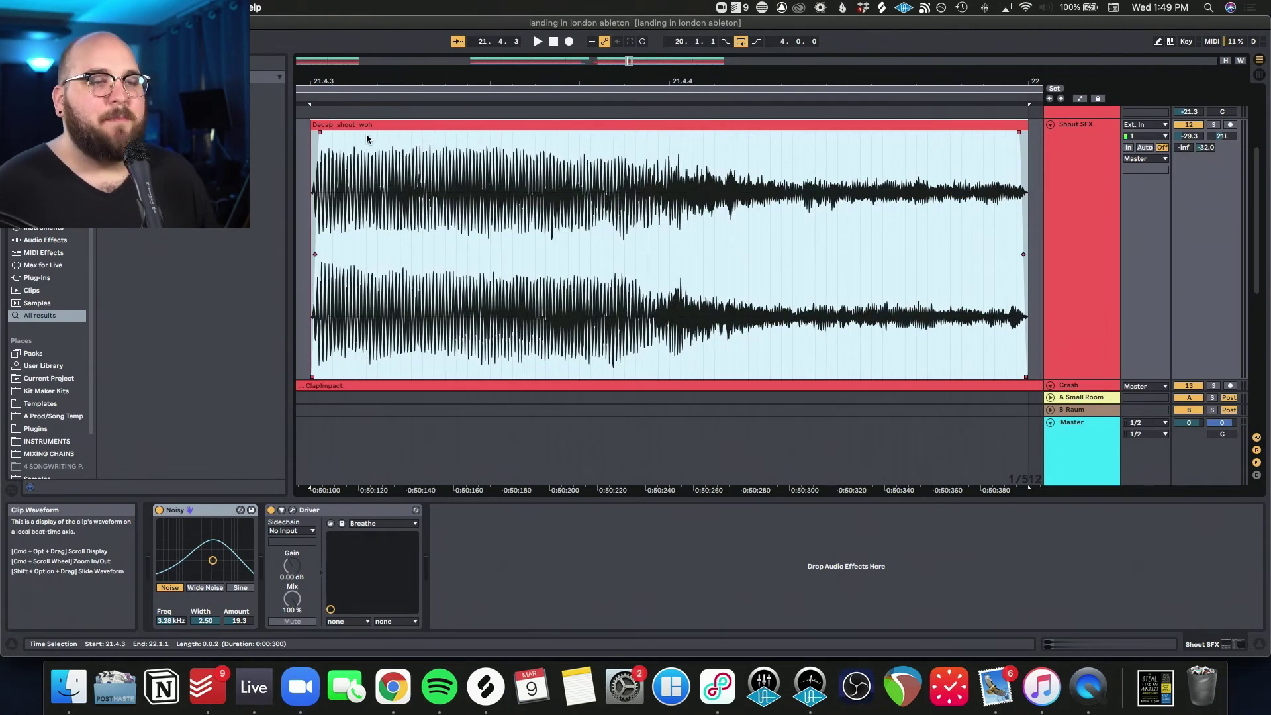
{"action": "key", "text": "space"}
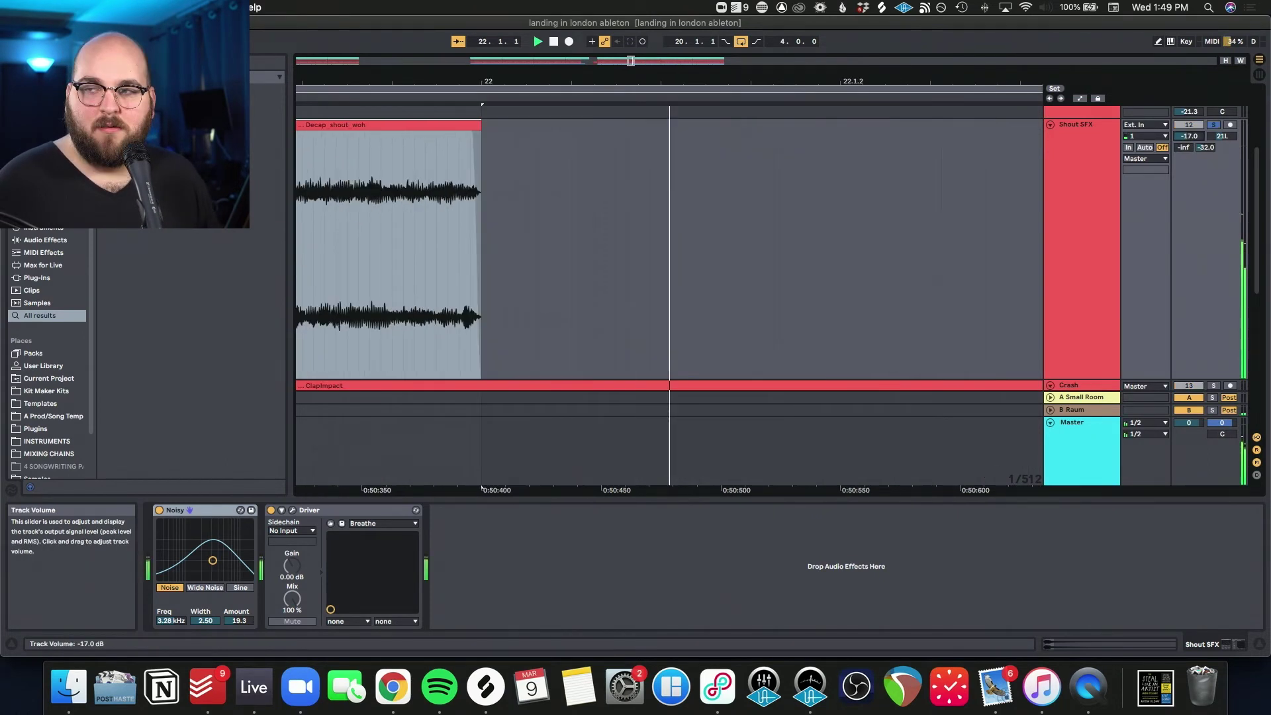
{"action": "key", "text": "space"}
{"action": "key", "text": "space"}
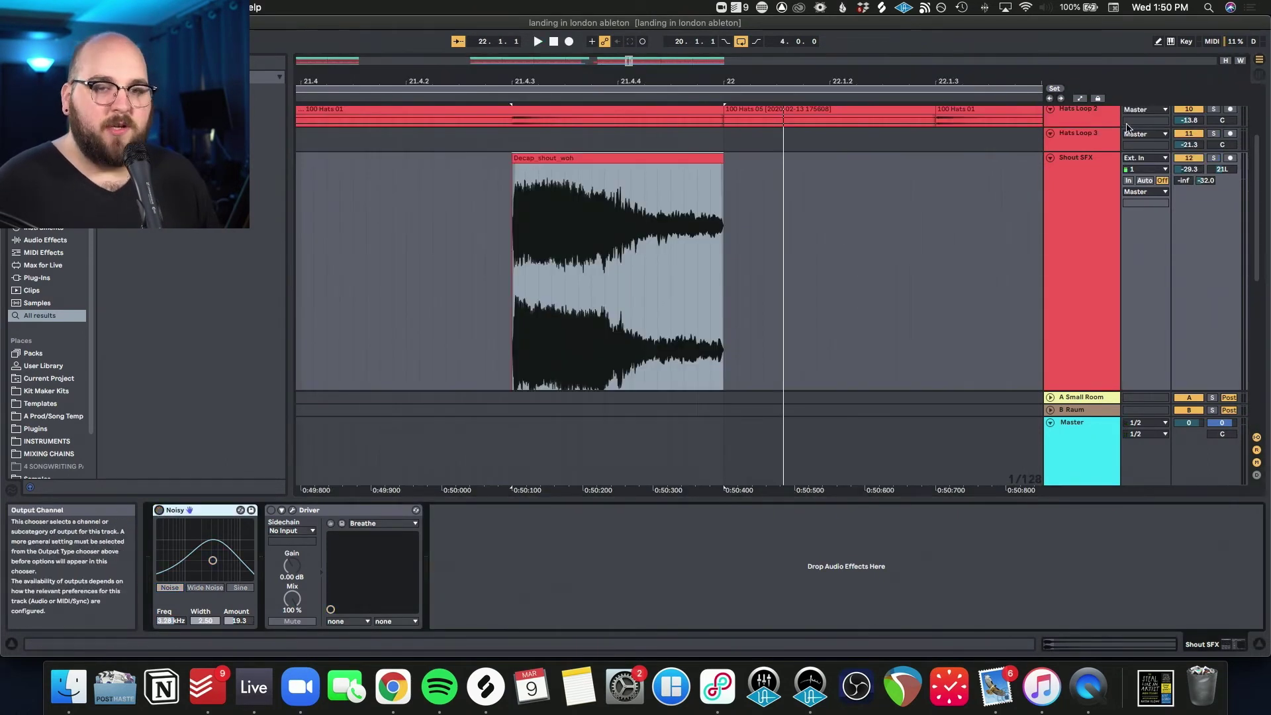
{"action": "left_click", "coordinate": [1214, 158]}
{"action": "key", "text": "space"}
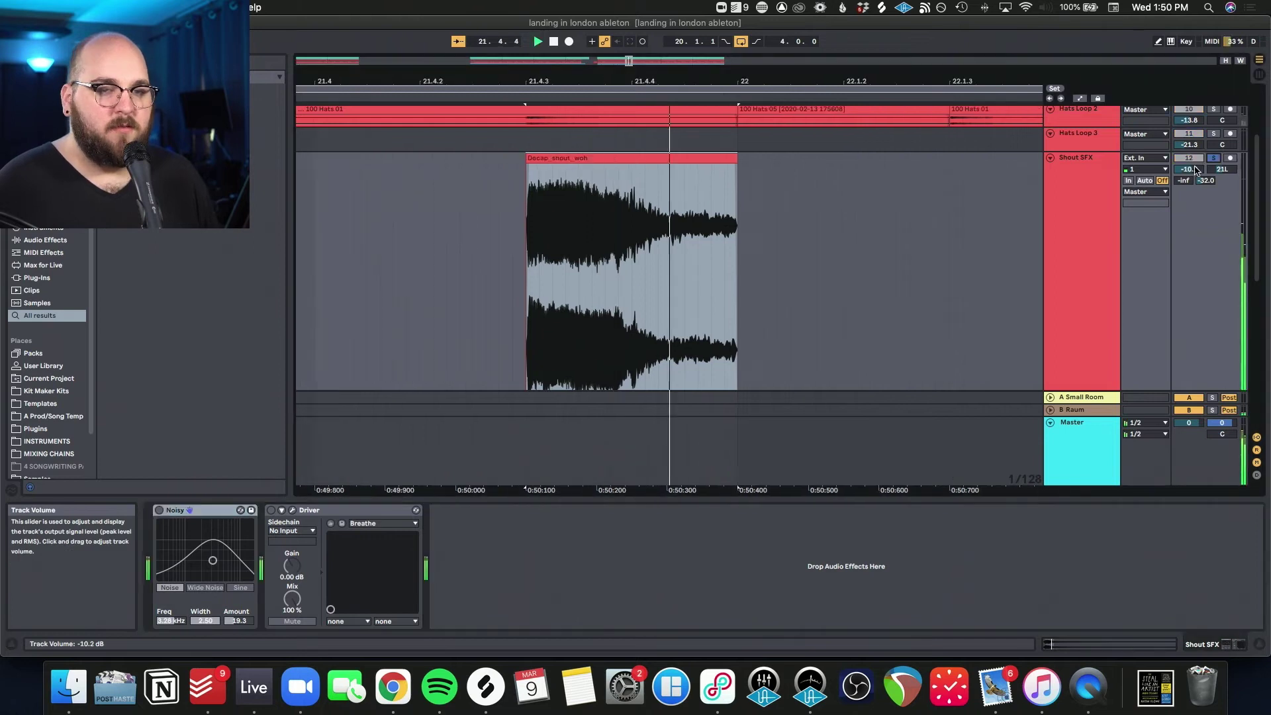
{"action": "scroll", "coordinate": [805, 273], "scroll_direction": "up", "scroll_amount": 1}
{"action": "key", "text": "space"}
{"action": "scroll", "coordinate": [805, 273], "scroll_direction": "left", "scroll_amount": 1}
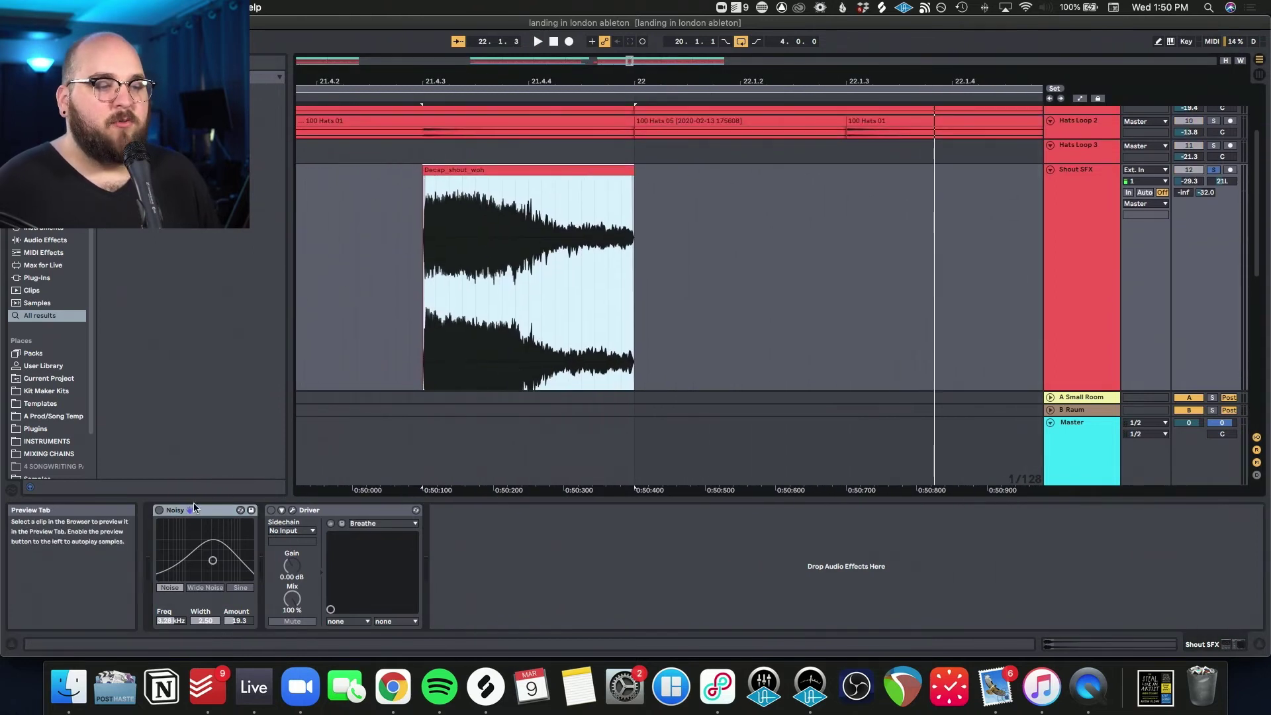
Switch on the Shout SFX Noisy device and view Driver on its Breathe preset
{"action": "left_click", "coordinate": [159, 511]}
{"action": "left_click", "coordinate": [292, 510]}
{"action": "left_click_drag", "start_coordinate": [646, 187], "coordinate": [691, 225]}
{"action": "left_click", "coordinate": [479, 218]}
{"action": "scroll", "coordinate": [728, 265], "scroll_direction": "right", "scroll_amount": 3}
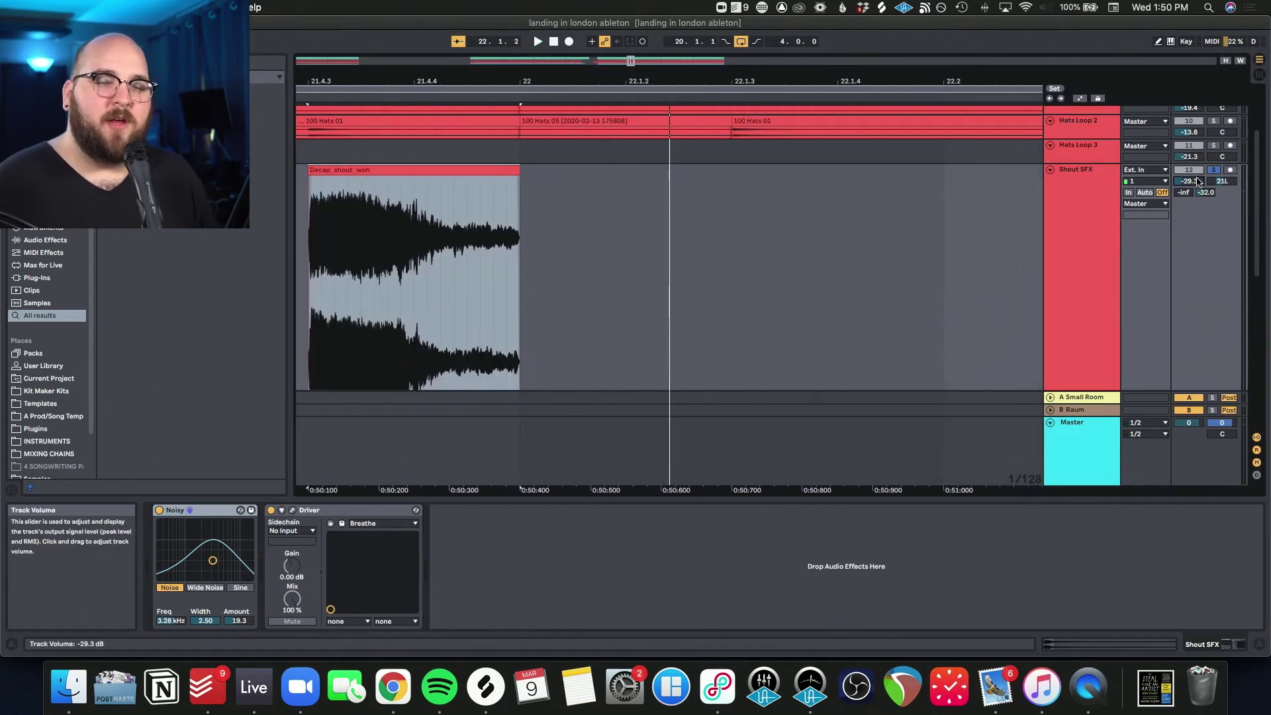
{"action": "scroll", "coordinate": [693, 234], "scroll_direction": "down", "scroll_amount": 3}
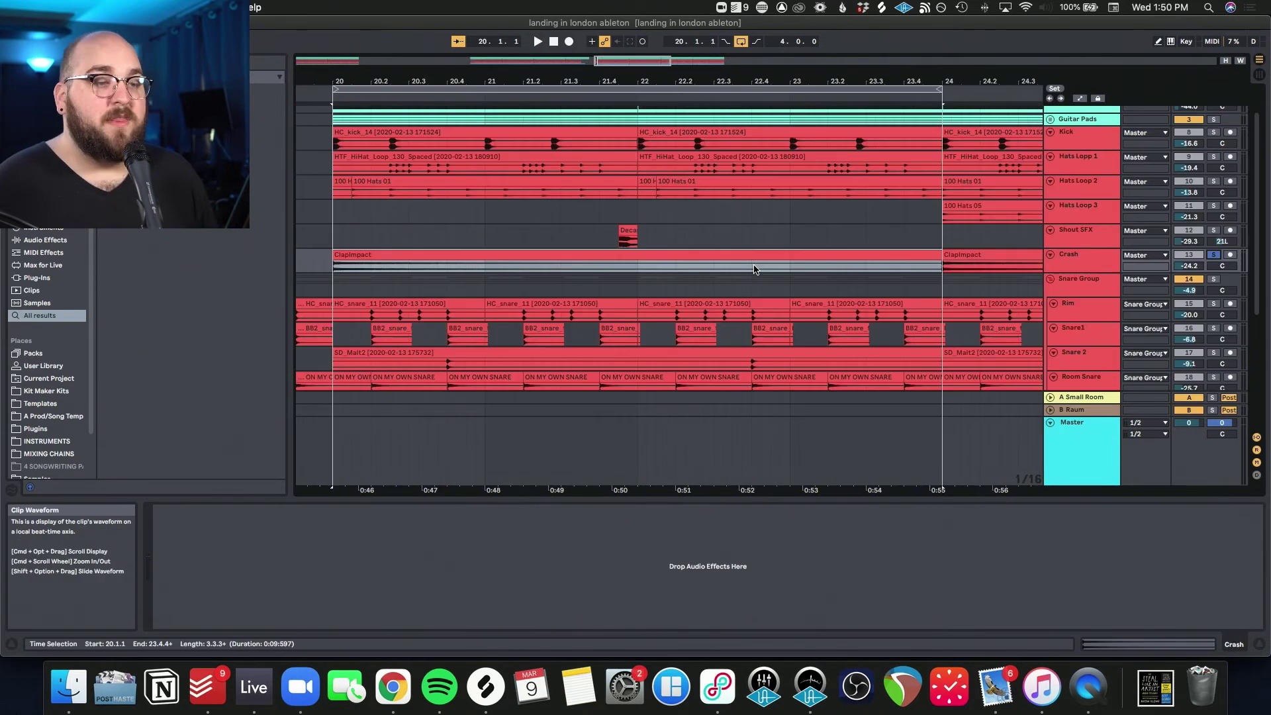
Zoom in on the Crash track's ClapImpact clip, play it, and raise its volume
{"action": "key", "text": "z"}
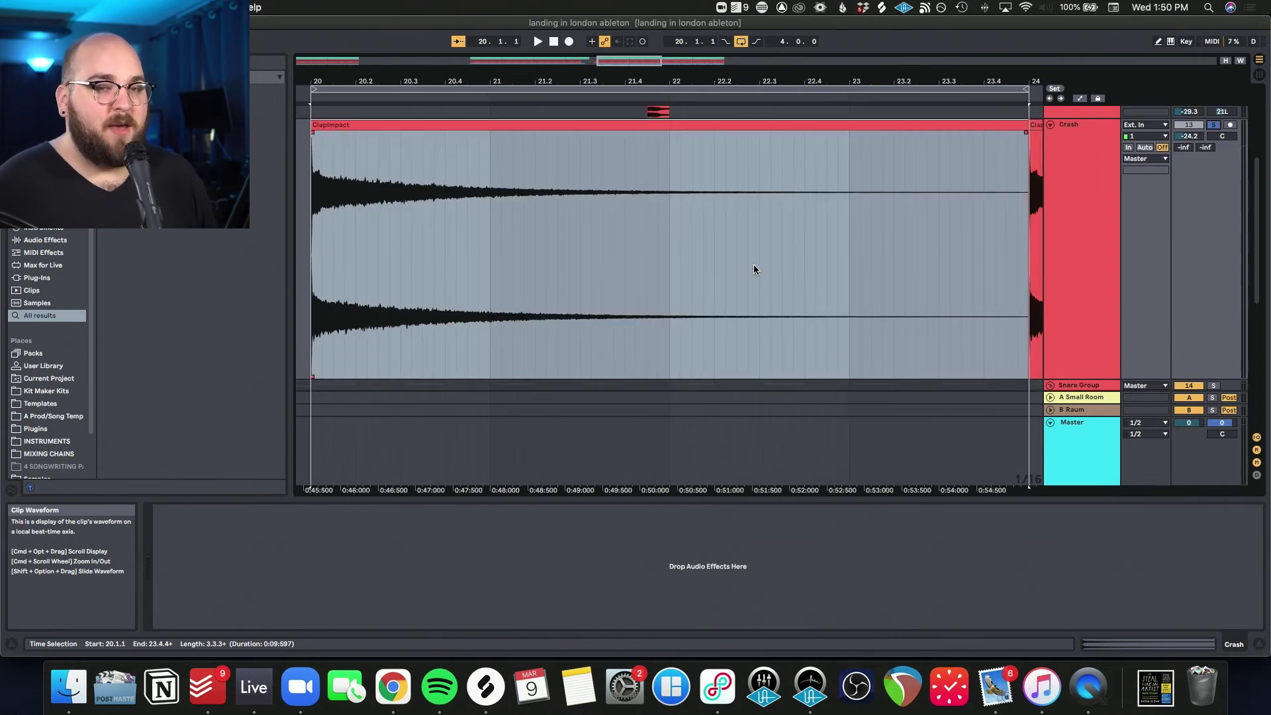
{"action": "key", "text": "space"}
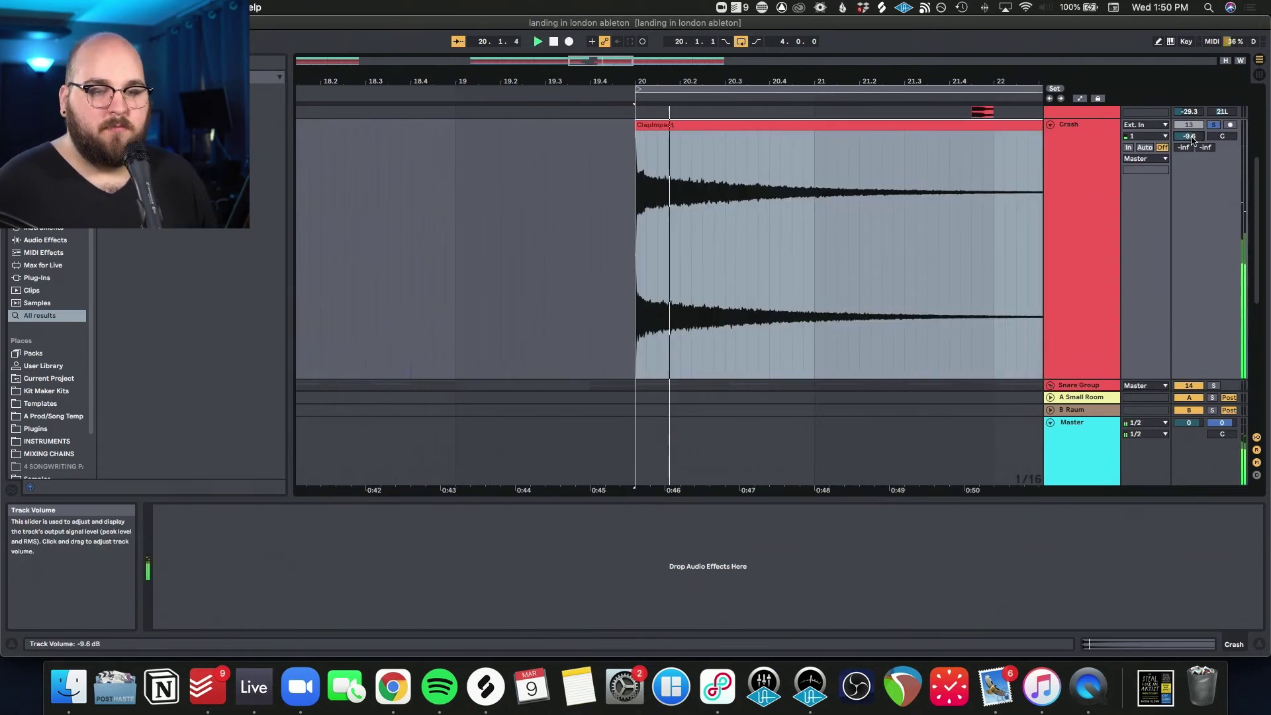
{"action": "left_click_drag", "start_coordinate": [1192, 141], "coordinate": [1192, 121]}
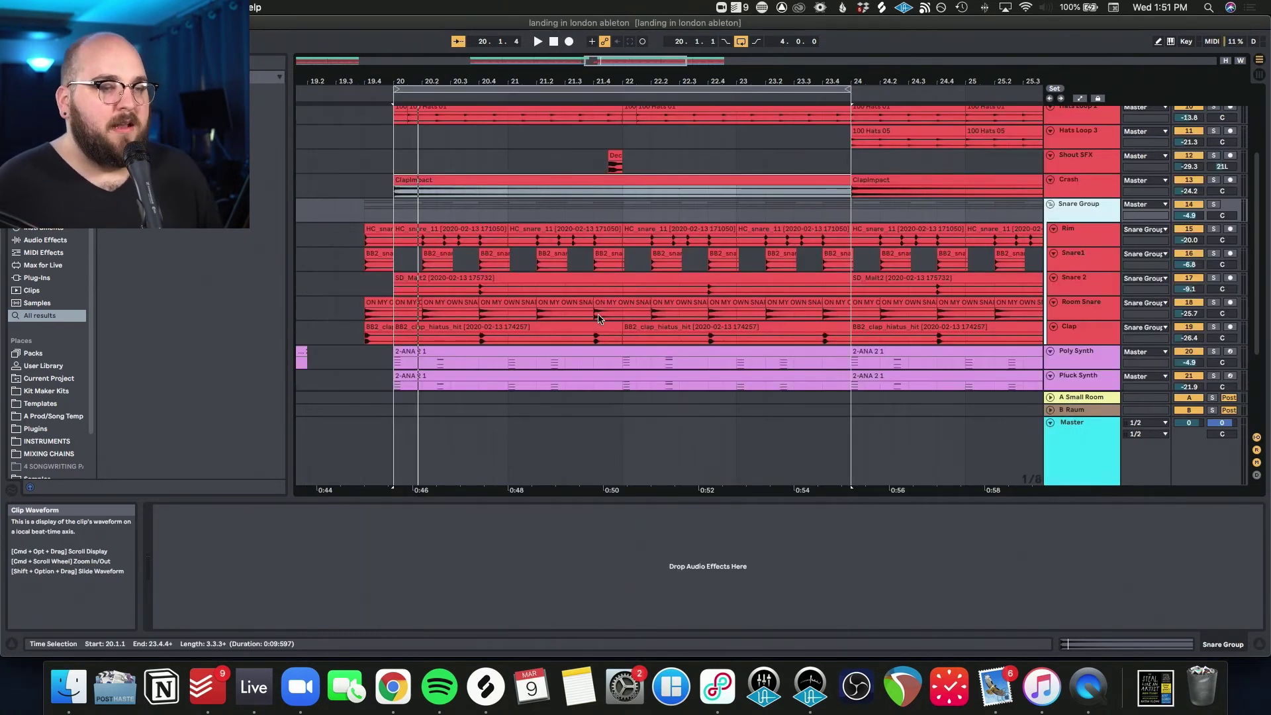
Zoom to the soloed Rim track and play it, then select bars 20–21 on Snare1
{"action": "mouse_move", "coordinate": [600, 320]}
{"action": "left_mouse_down"}
{"action": "mouse_move", "coordinate": [609, 339]}
{"action": "mouse_move", "coordinate": [622, 318]}
{"action": "left_mouse_up"}
{"action": "left_click", "coordinate": [422, 237]}
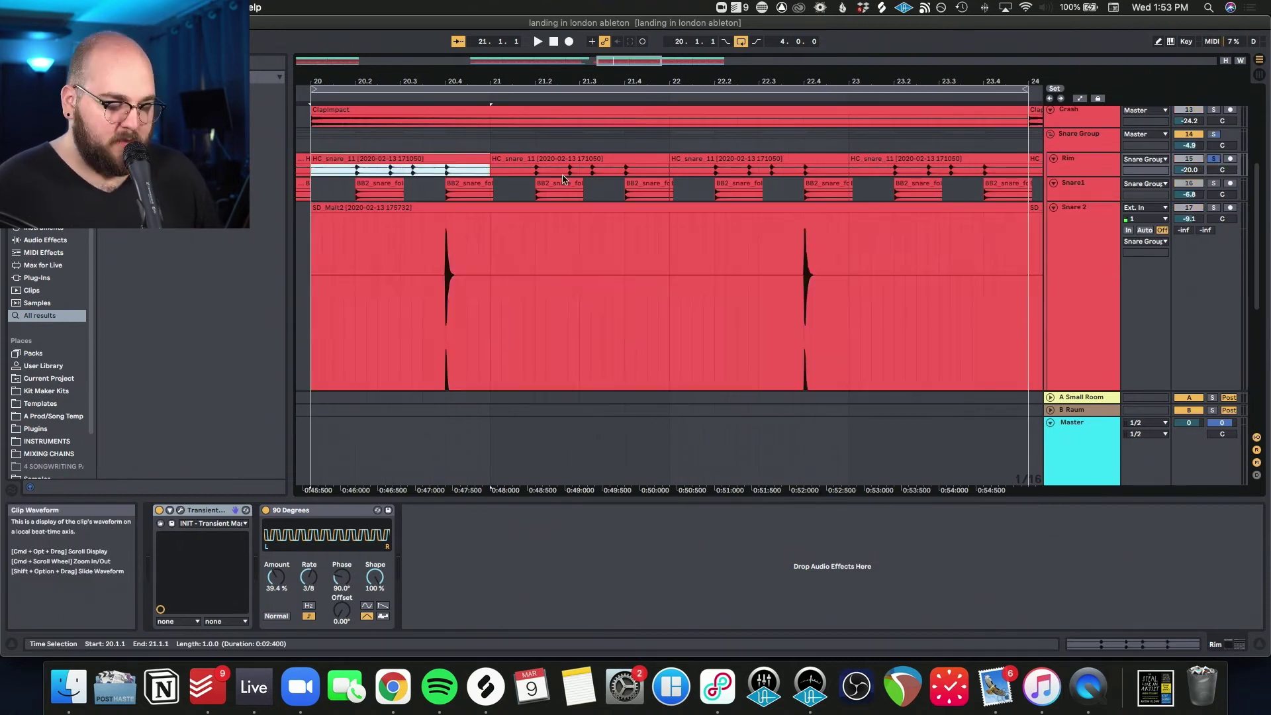
{"action": "key", "text": "z"}
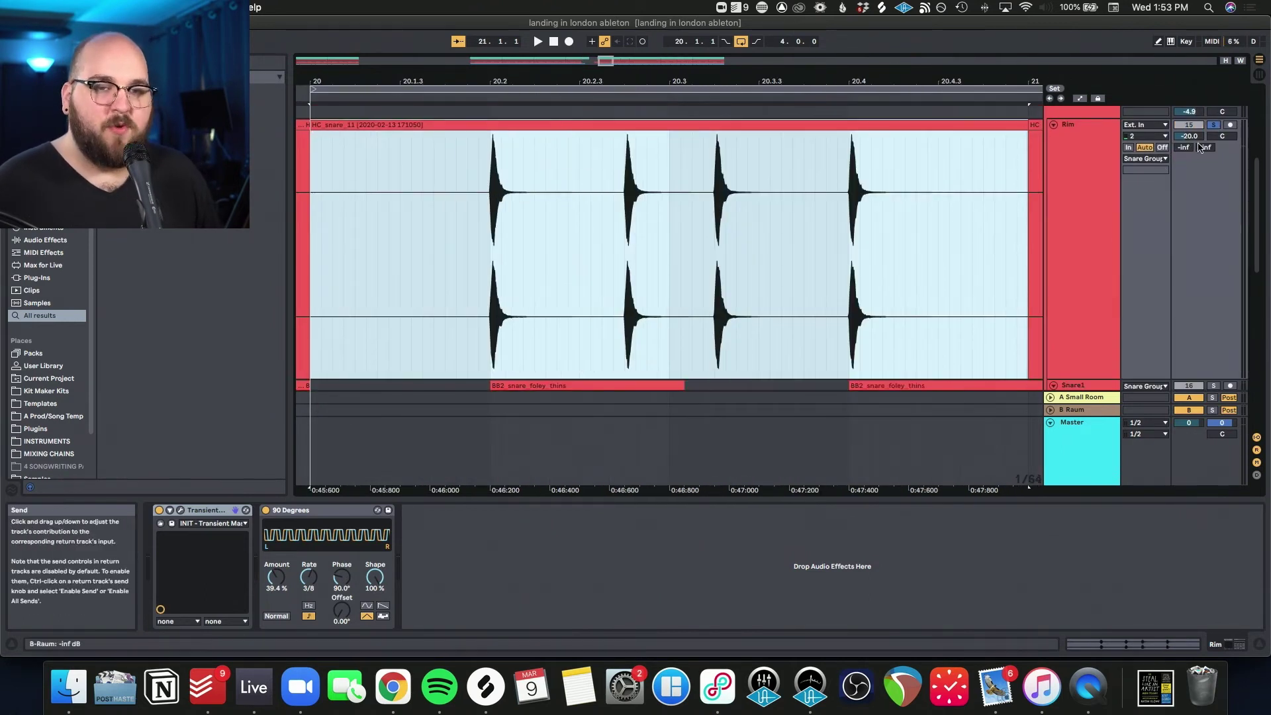
{"action": "key", "text": "space"}
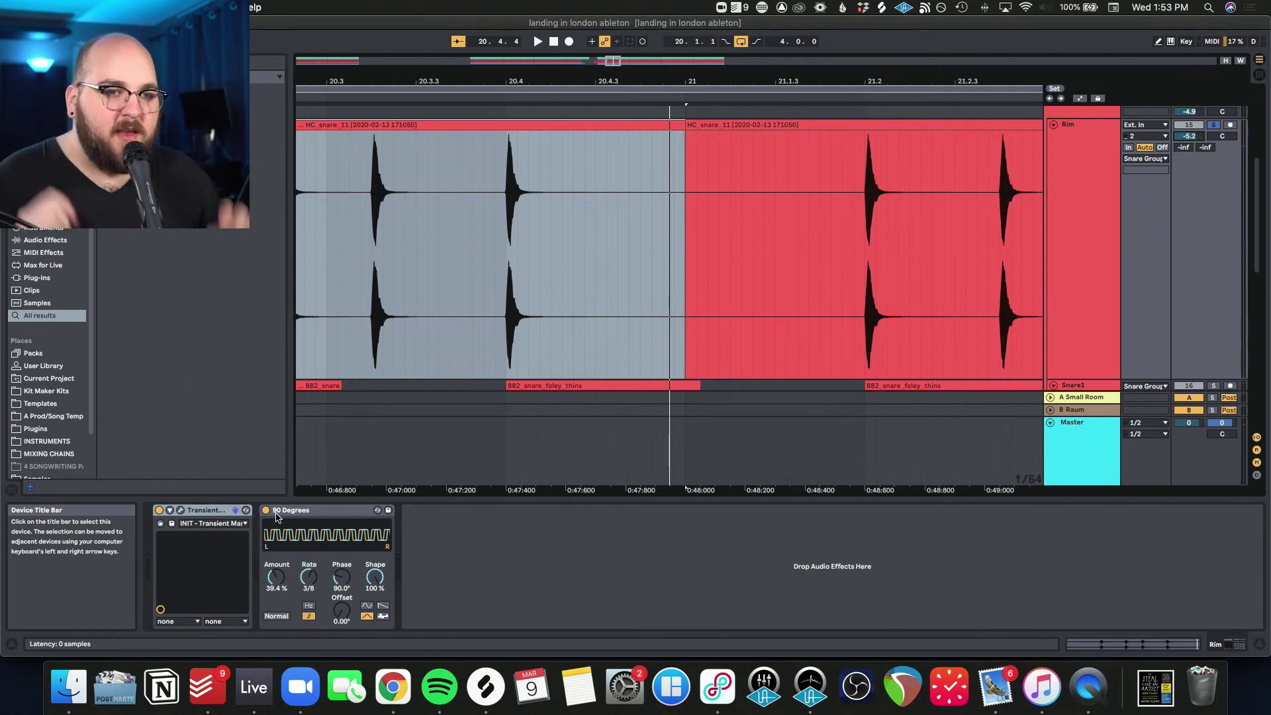
{"action": "key", "text": "space"}
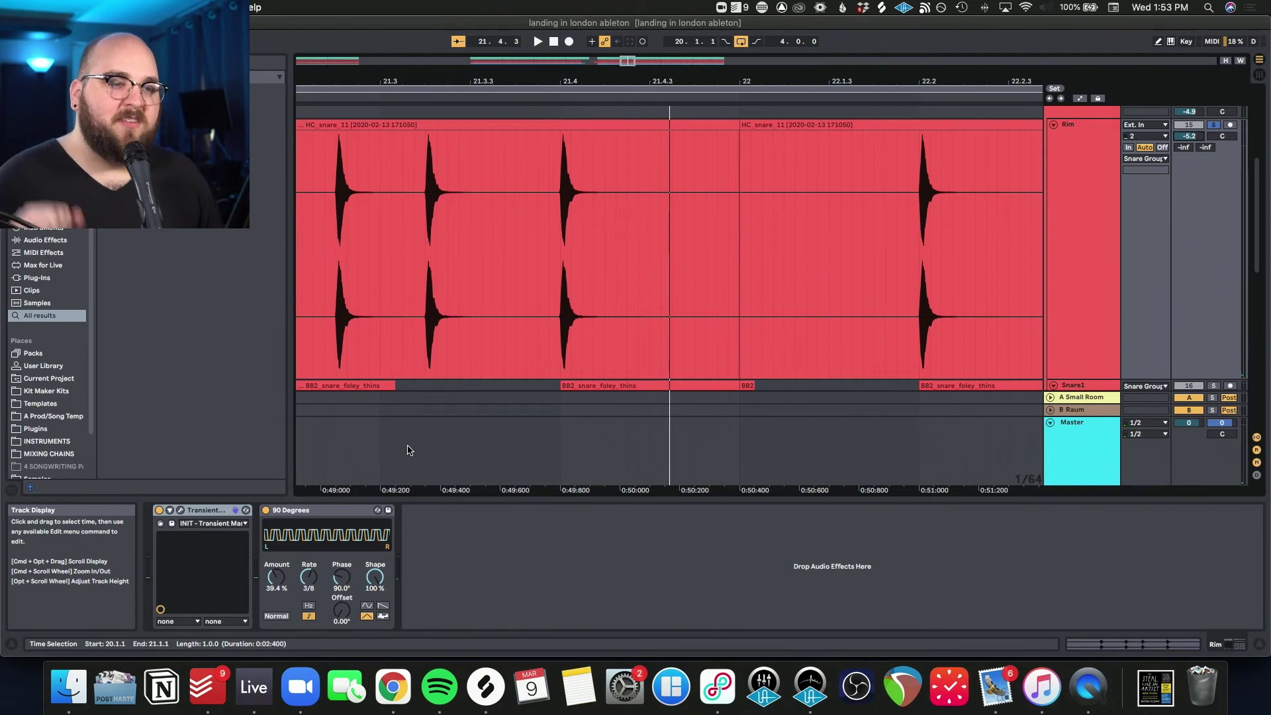
{"action": "key", "text": "x"}
{"action": "left_click_drag", "start_coordinate": [310, 198], "coordinate": [491, 198]}
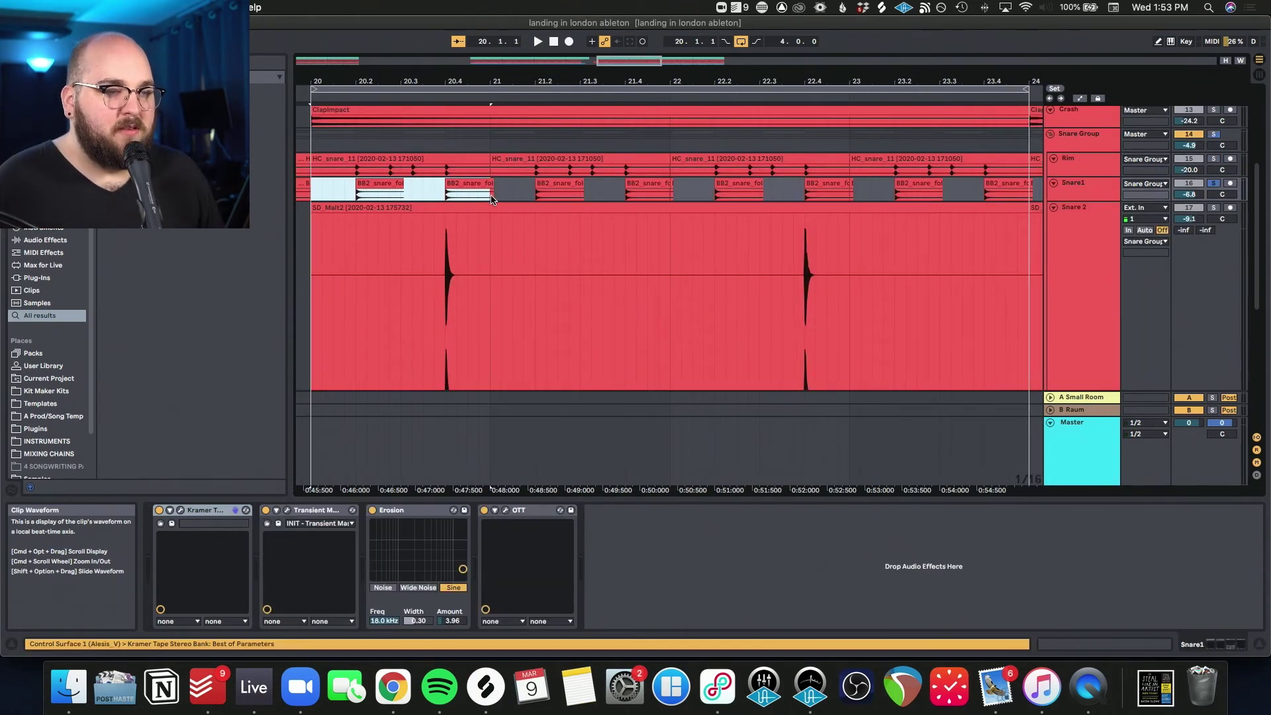
Zoom to Snare1 and play it with all four effects bypassed
{"action": "key", "text": "z"}
{"action": "key", "text": "space"}
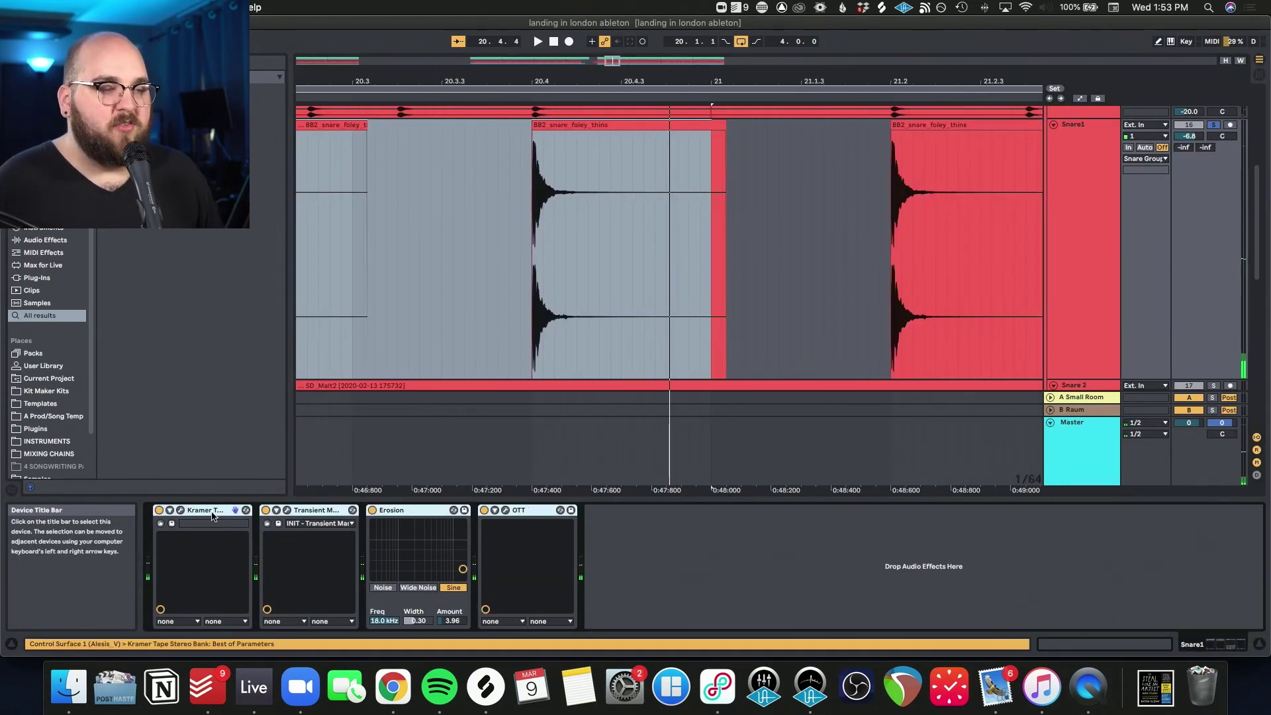
{"action": "left_click_drag", "start_coordinate": [158, 512], "coordinate": [484, 511]}
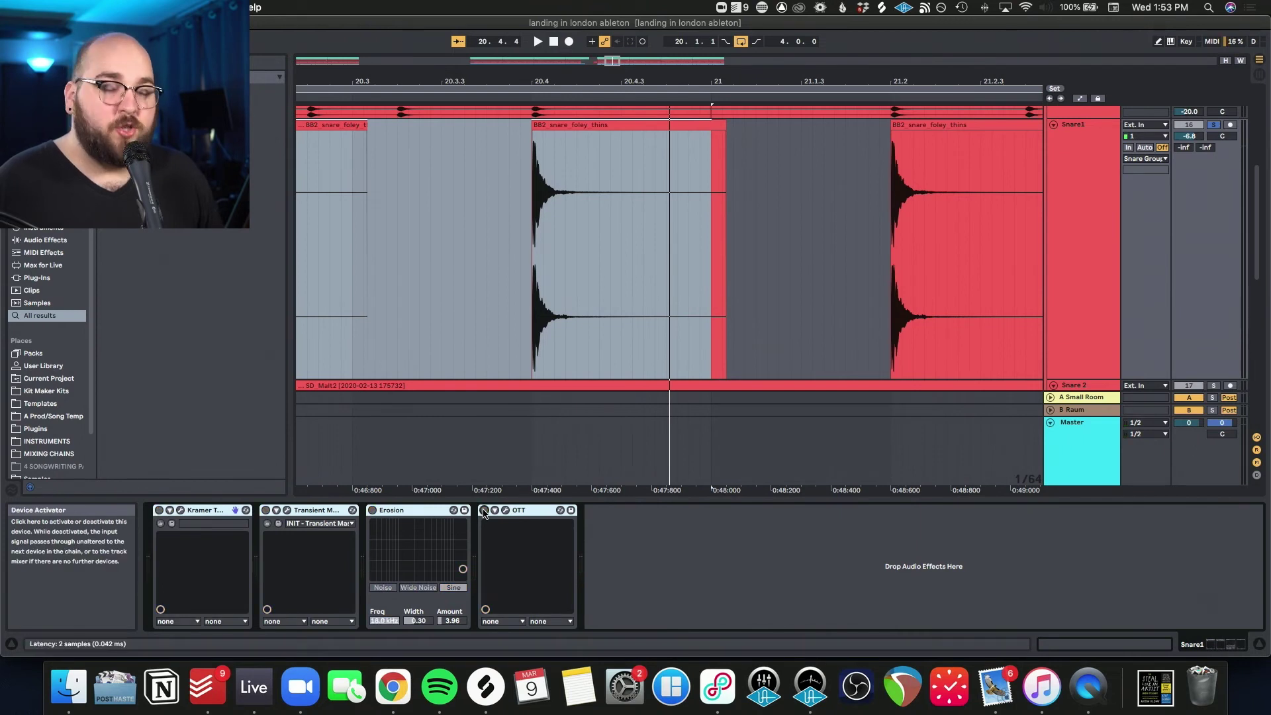
{"action": "key", "text": "space"}
{"action": "left_click", "coordinate": [668, 573]}
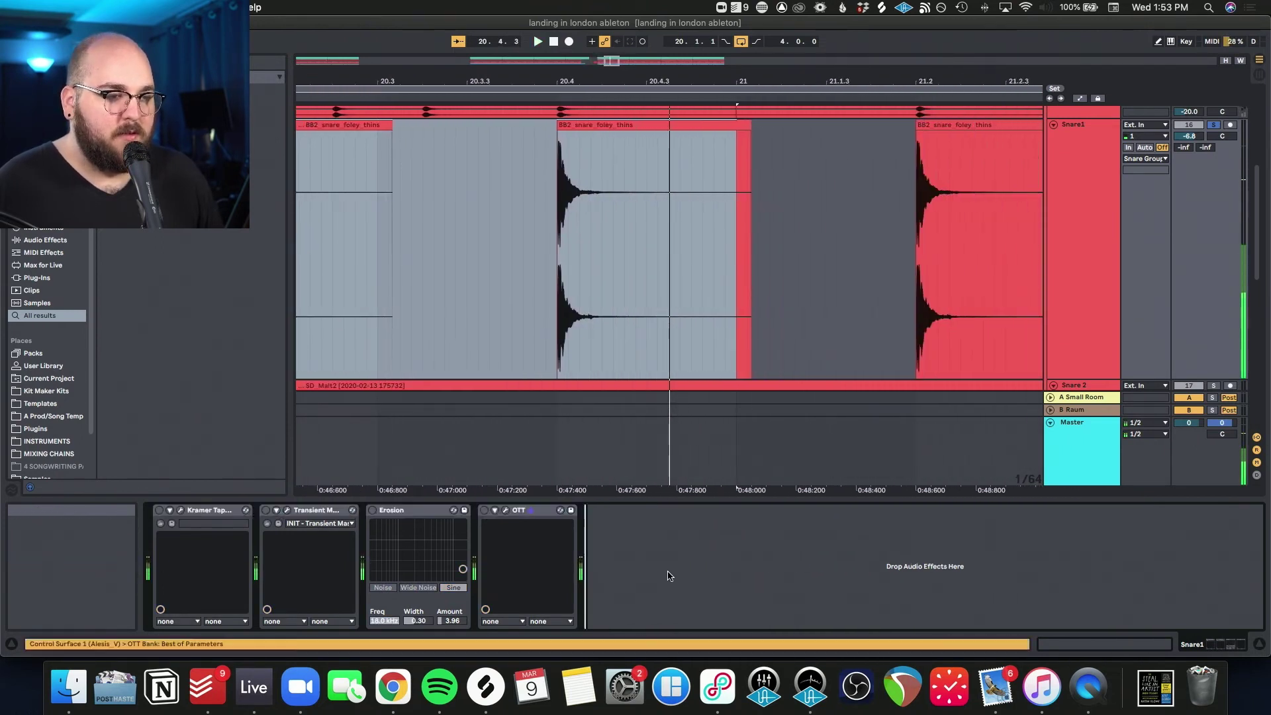
Re-enable Kramer Tape, Transient Master, Erosion and OTT in turn, ending on OTT at 16% depth
{"action": "left_click", "coordinate": [180, 510]}
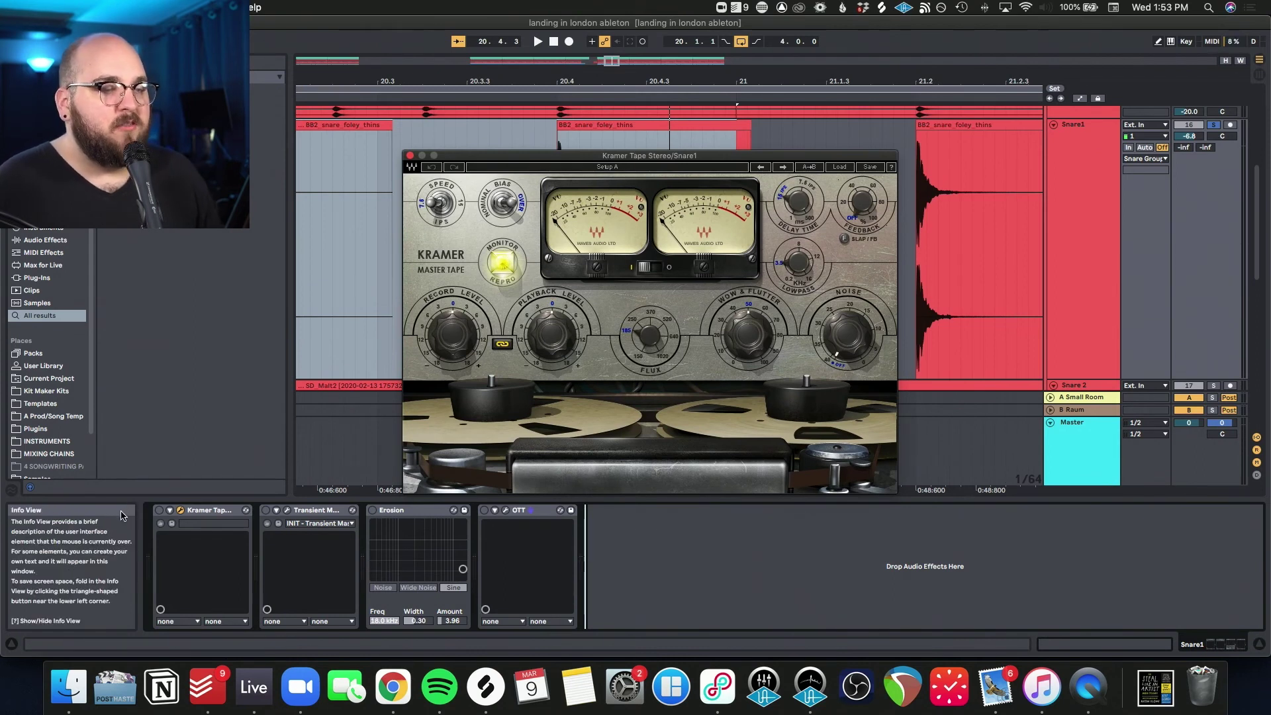
{"action": "left_click", "coordinate": [160, 511]}
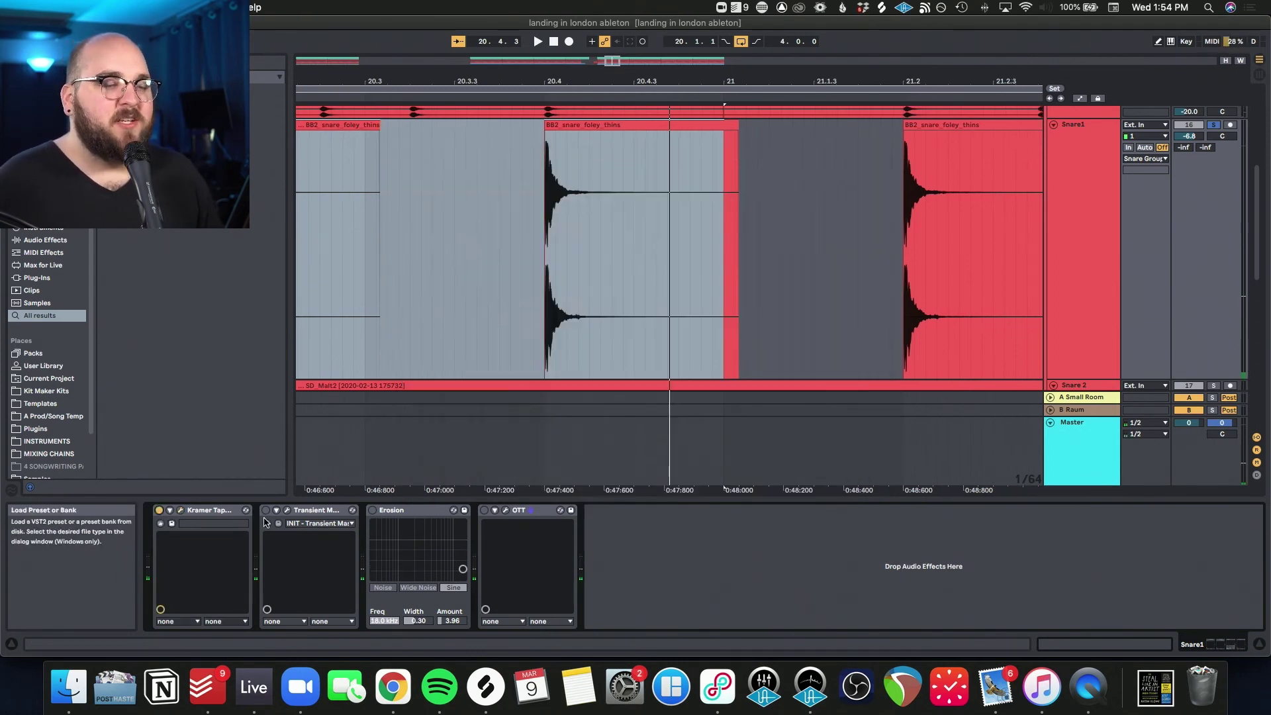
{"action": "left_click", "coordinate": [266, 511]}
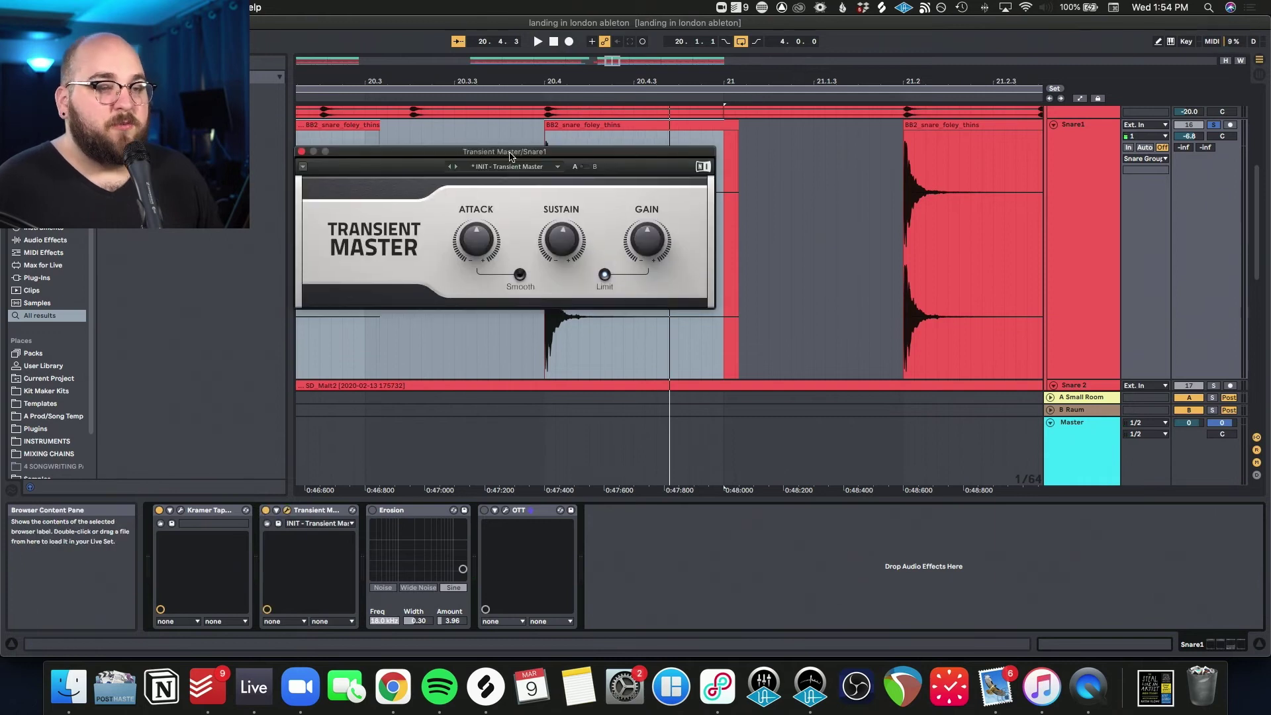
{"action": "key", "text": "space"}
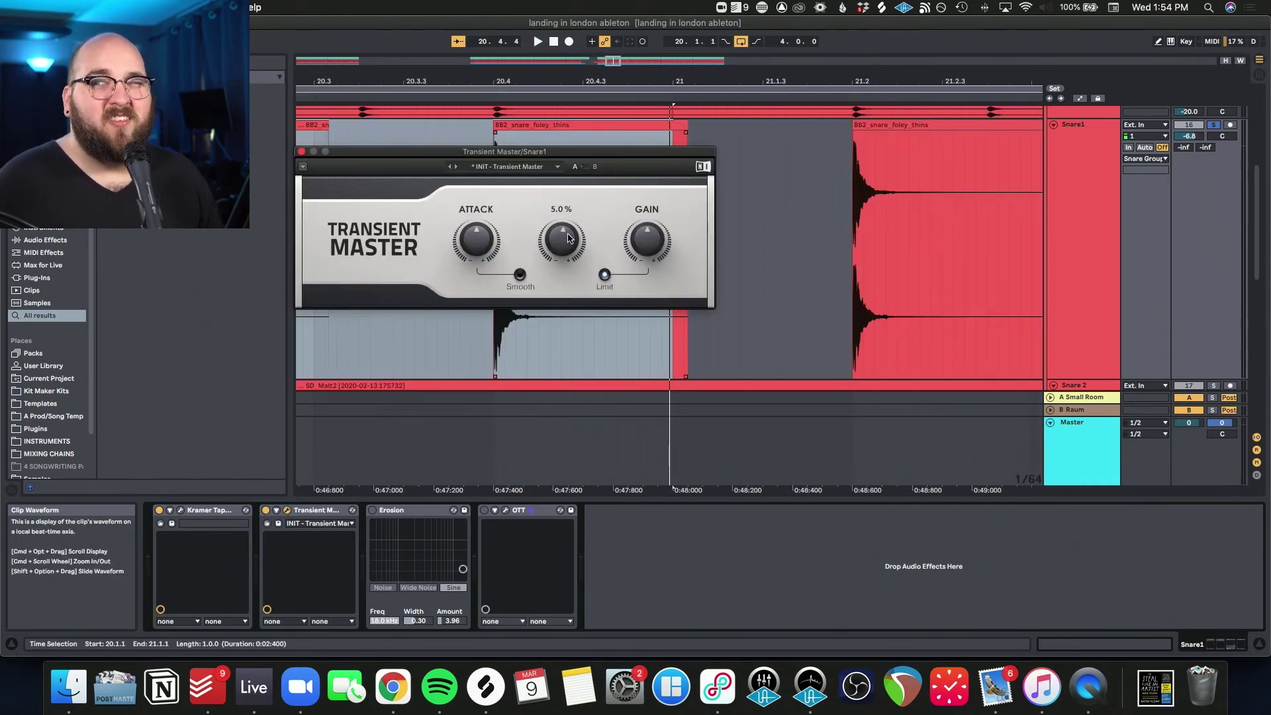
{"action": "left_click", "coordinate": [372, 509]}
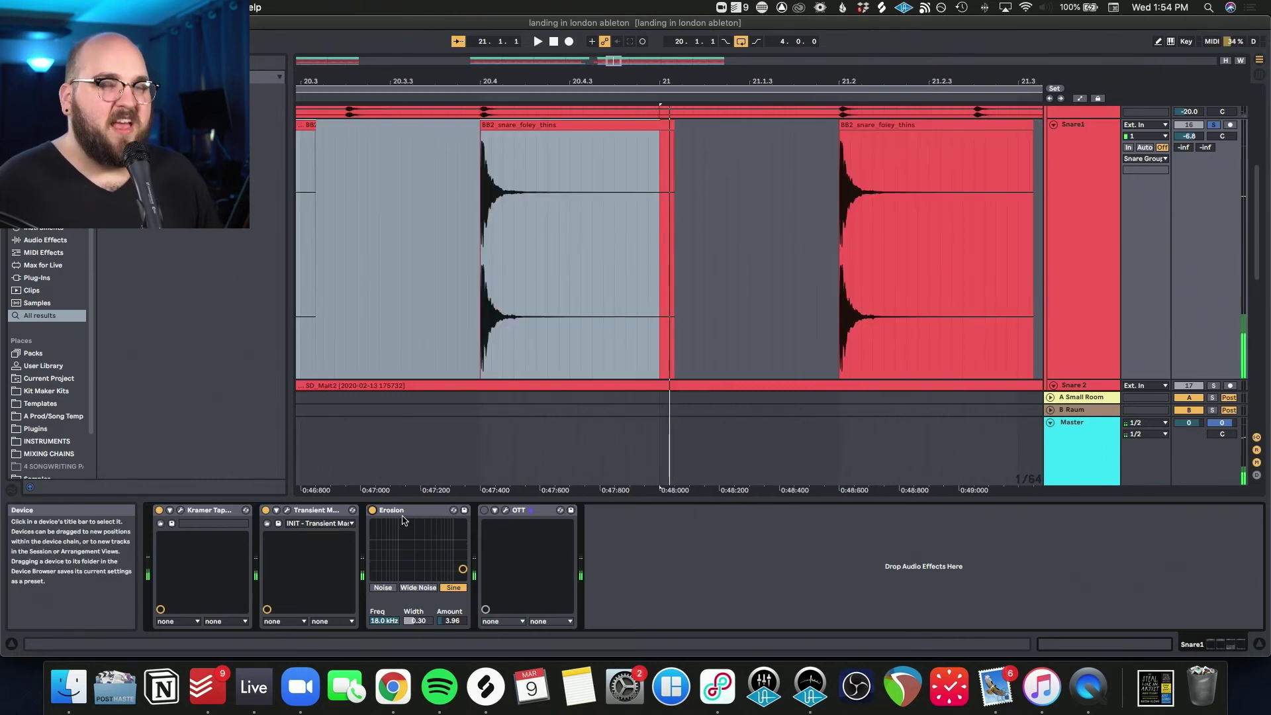
{"action": "left_click", "coordinate": [484, 510]}
{"action": "left_click", "coordinate": [505, 510]}
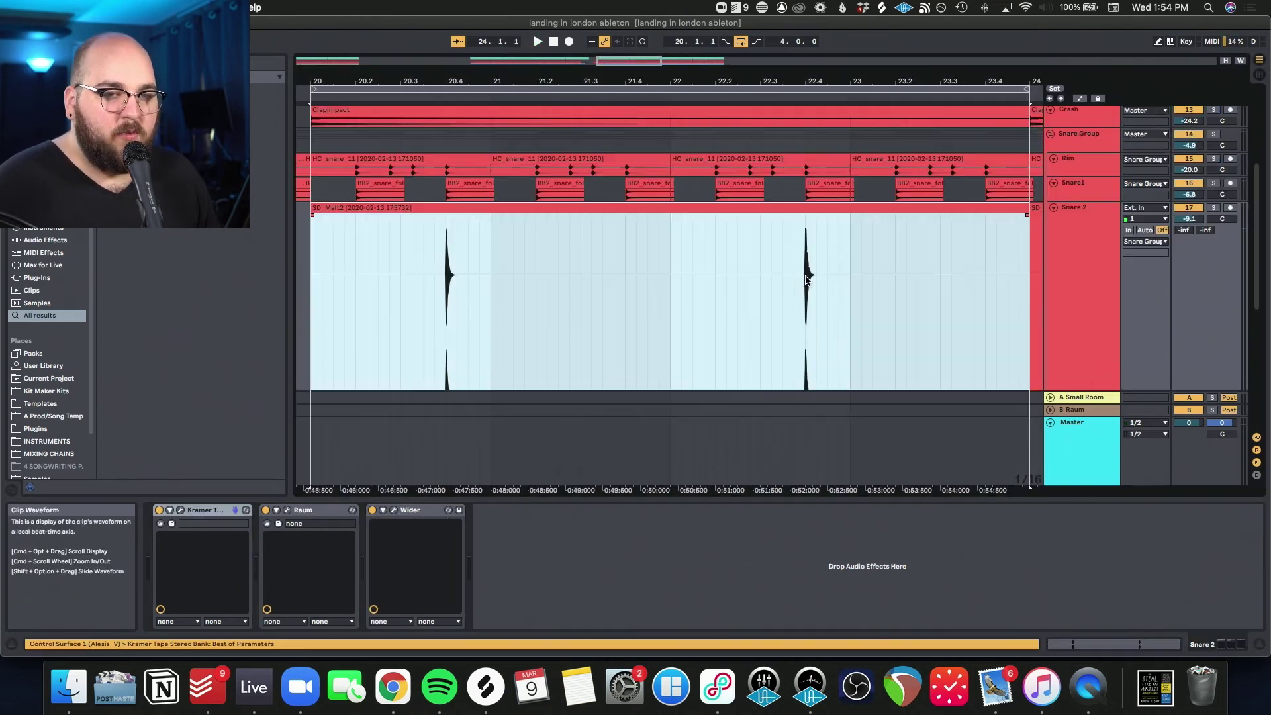
Solo and play Snare 2, viewing then closing its Raum and Wider plugin windows
{"action": "scroll", "coordinate": [805, 276], "scroll_direction": "down", "scroll_amount": 1}
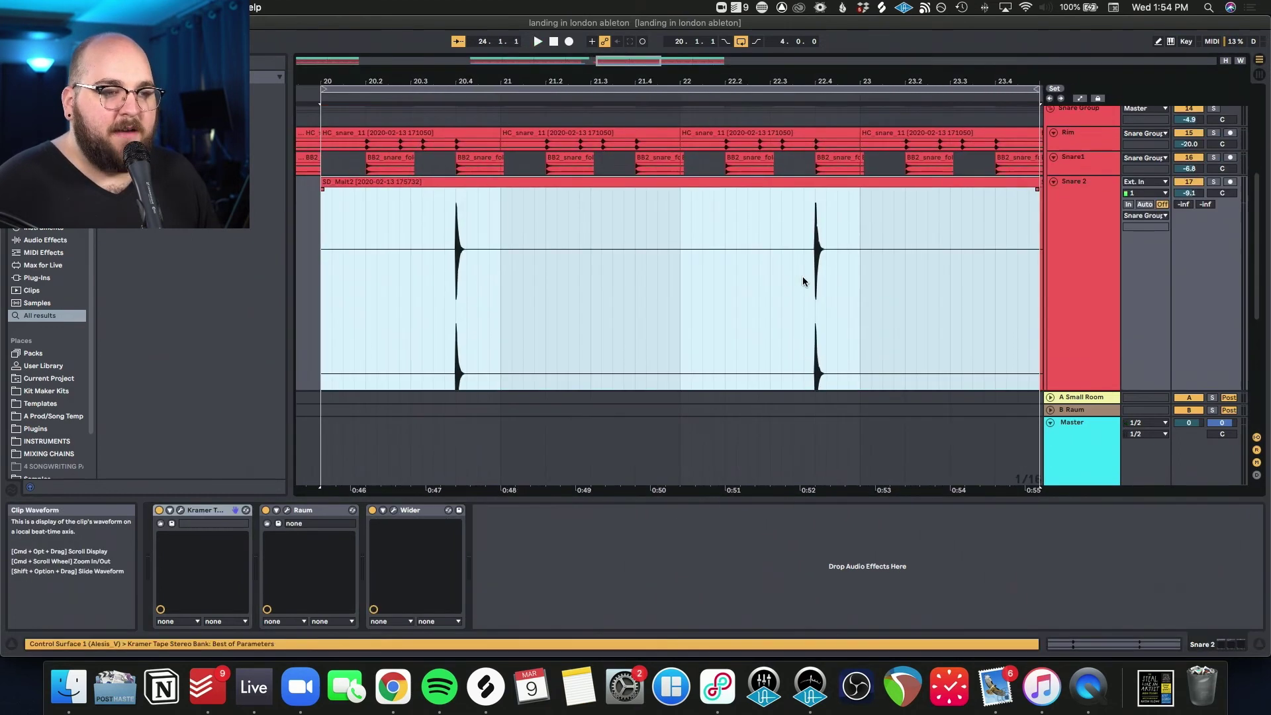
{"action": "left_click", "coordinate": [1214, 183]}
{"action": "key", "text": "space"}
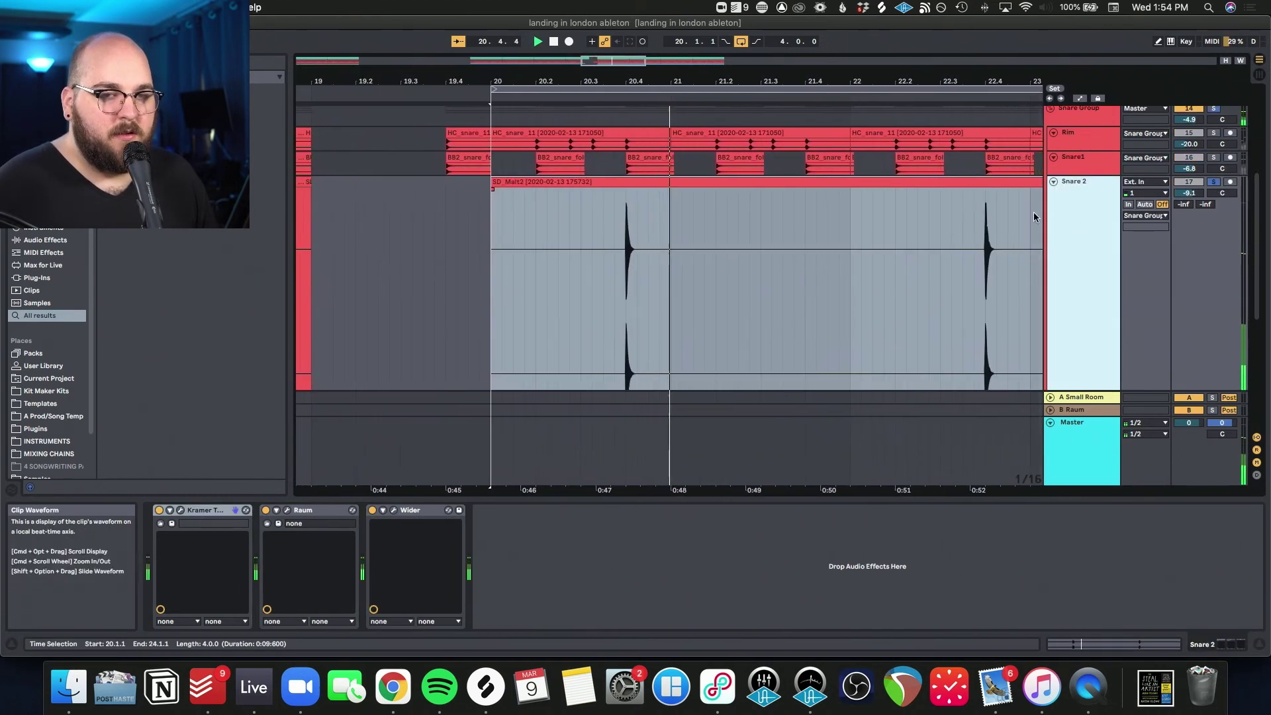
{"action": "left_click", "coordinate": [601, 237]}
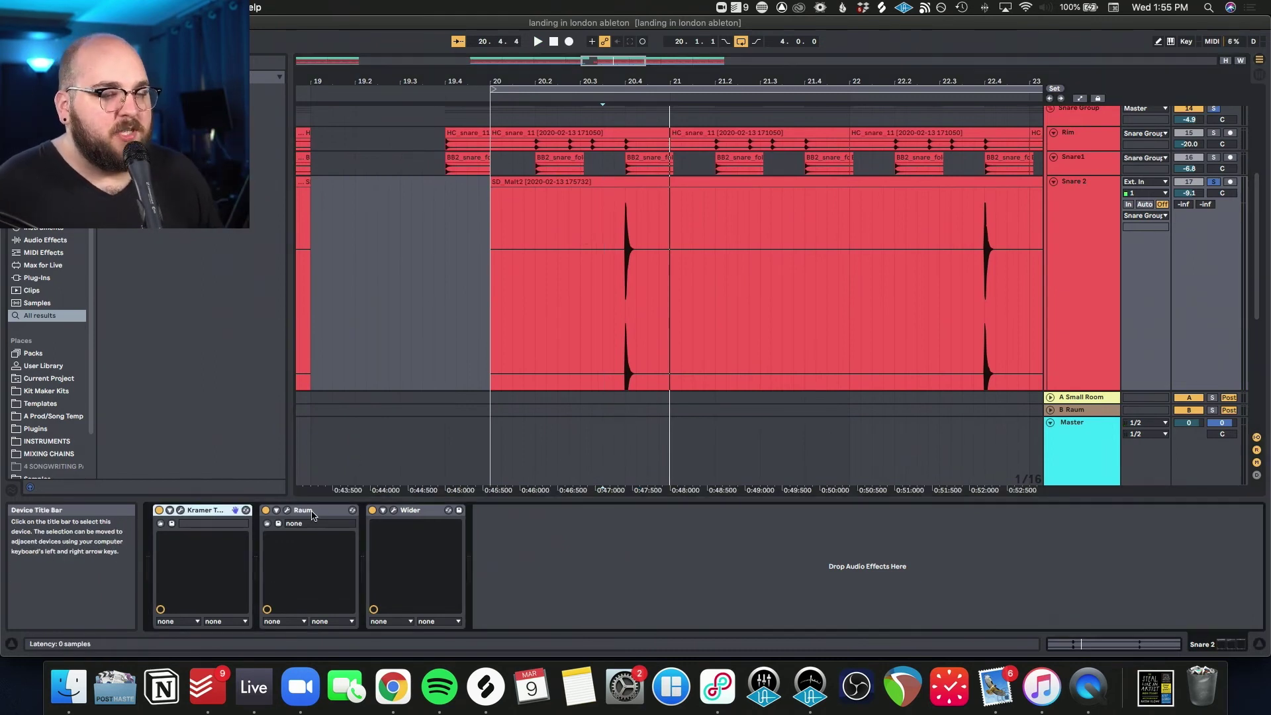
{"action": "left_click", "coordinate": [286, 510]}
{"action": "left_click", "coordinate": [405, 115]}
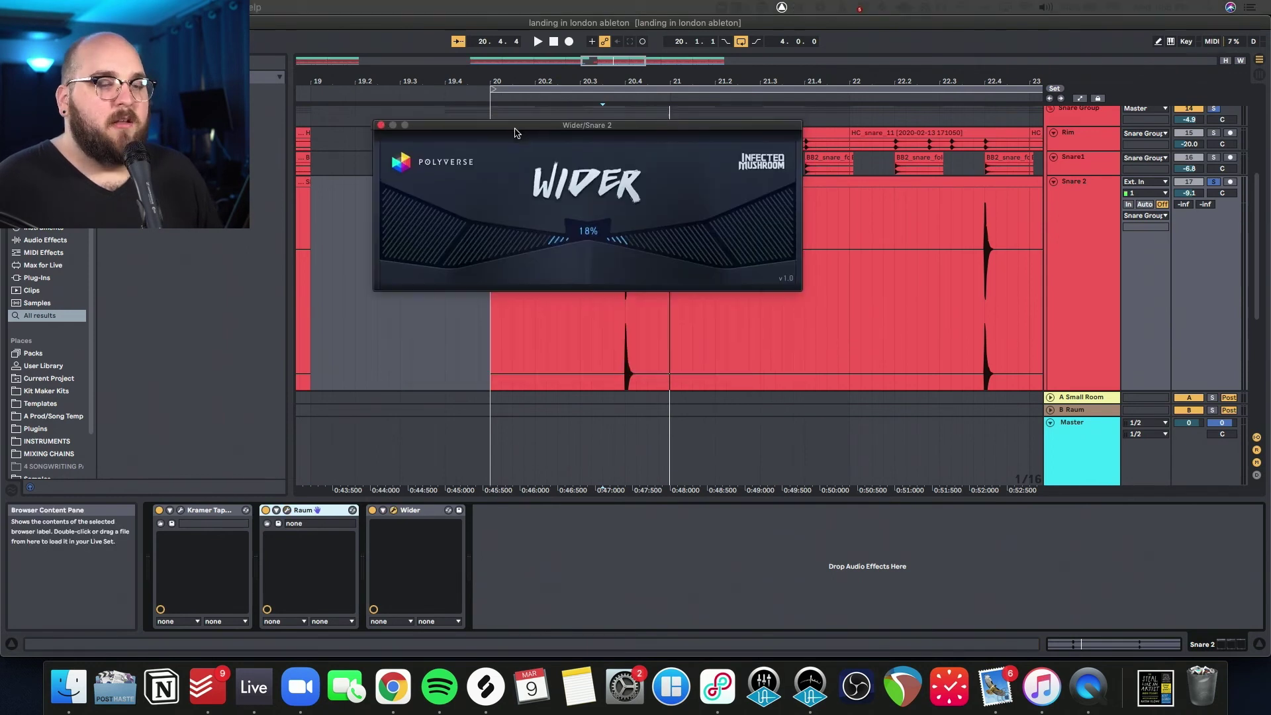
{"action": "left_click", "coordinate": [378, 161]}
{"action": "scroll", "coordinate": [1216, 182], "scroll_direction": "up", "scroll_amount": 1}
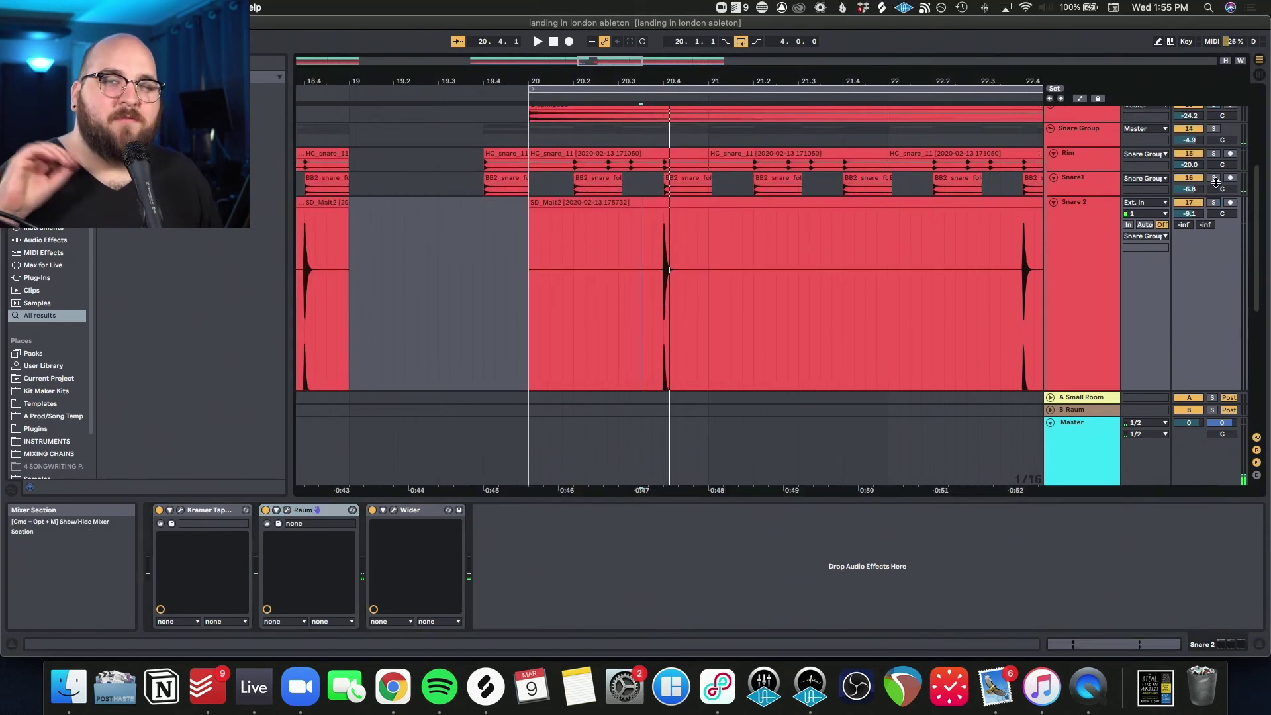
{"action": "key", "text": "space"}
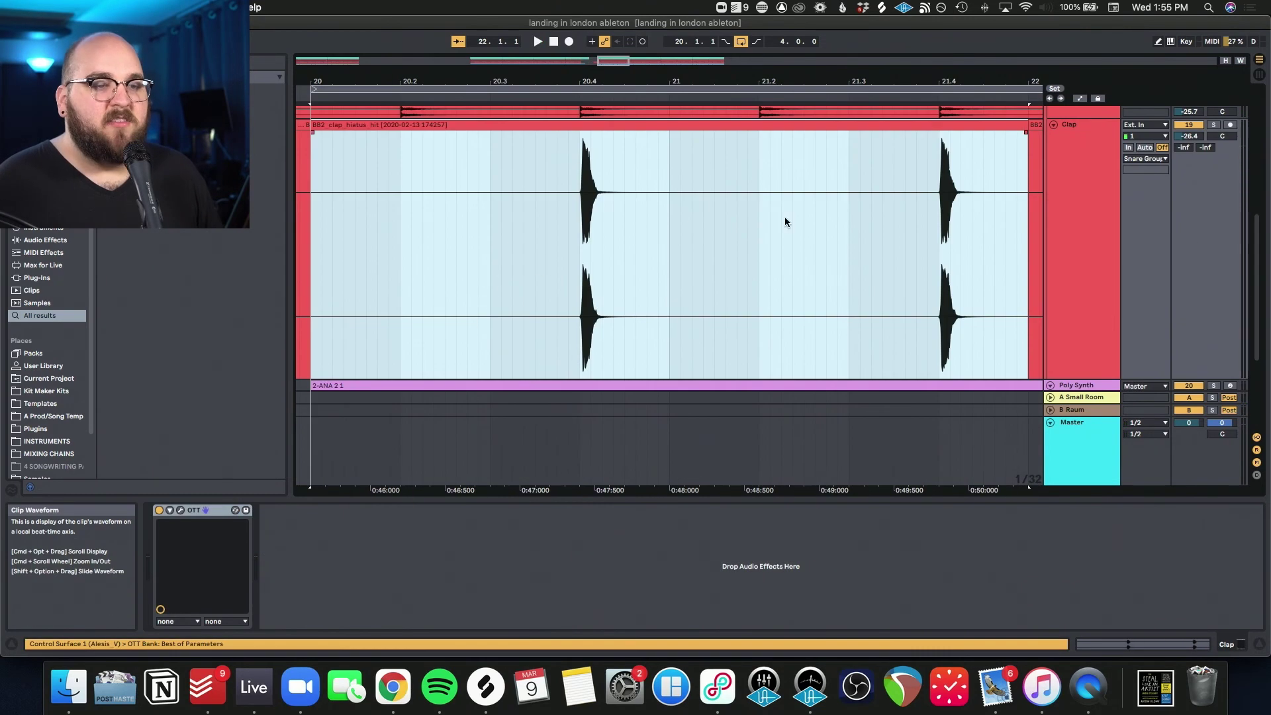
Solo the Clap track, raise its volume, show its OTT window, and zoom out to the full arrangement
{"action": "left_click", "coordinate": [1214, 125]}
{"action": "key", "text": "space"}
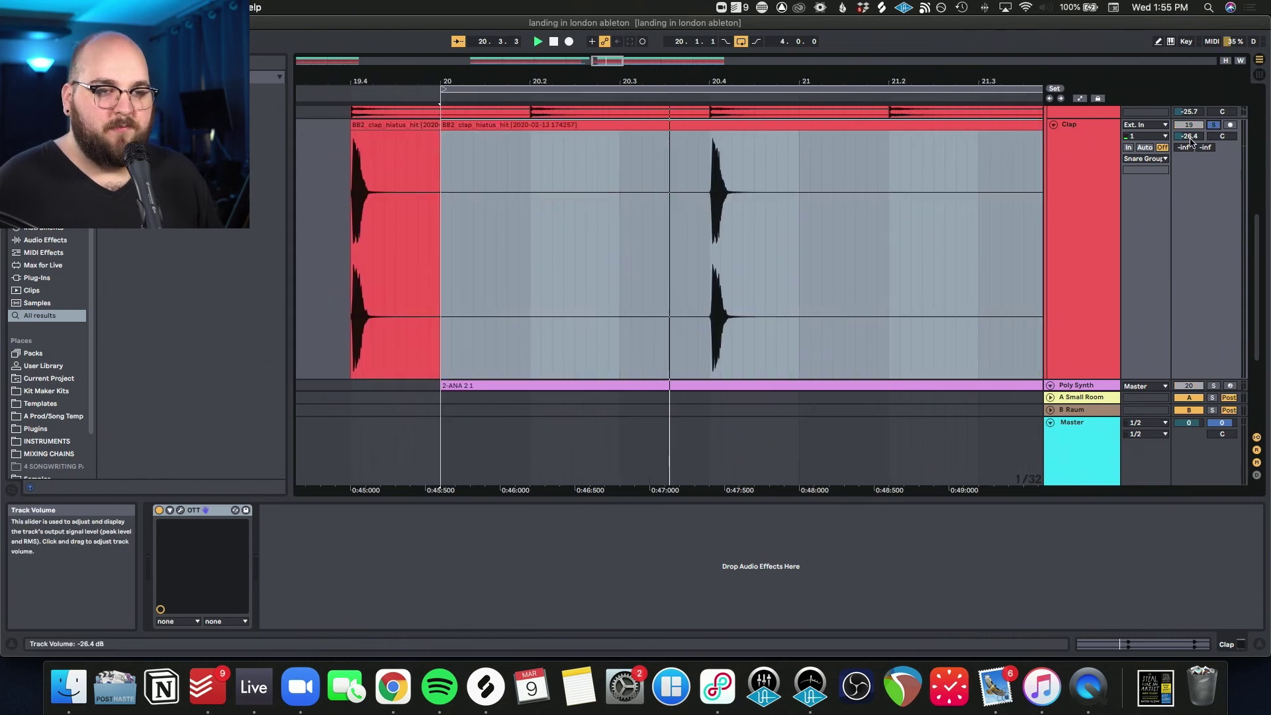
{"action": "left_click_drag", "start_coordinate": [1191, 138], "coordinate": [1191, 113]}
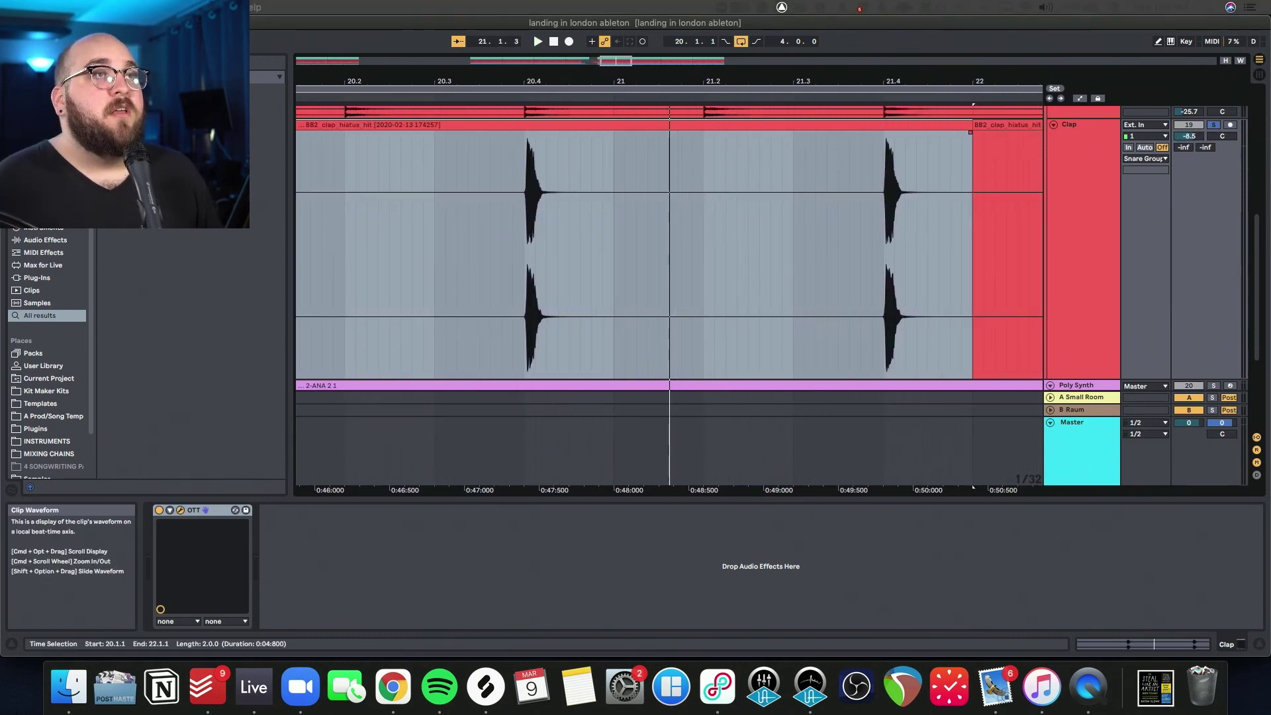
{"action": "left_click_drag", "start_coordinate": [735, 714], "coordinate": [640, 176]}
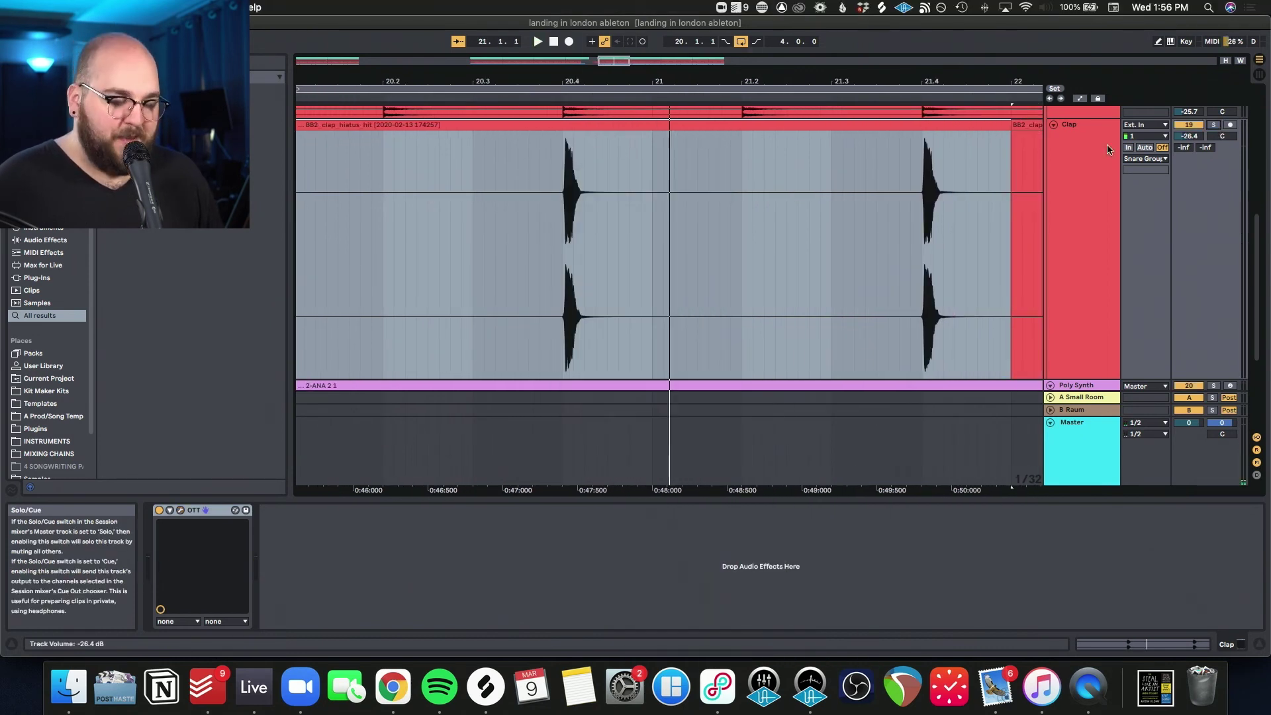
{"action": "key", "text": "x"}
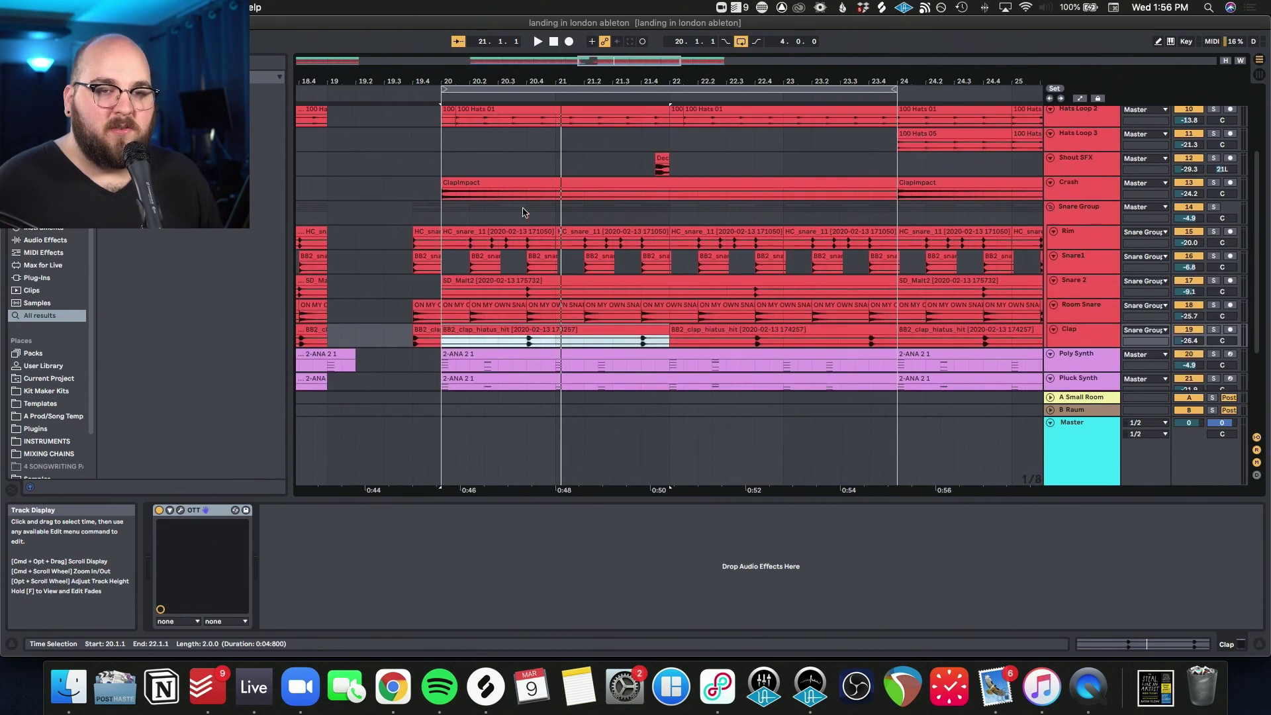
Play the beat from bar 20, showing the Rim, Arcade Pad and Hats Loop 3 chains
{"action": "left_click", "coordinate": [443, 248]}
{"action": "key", "text": "space"}
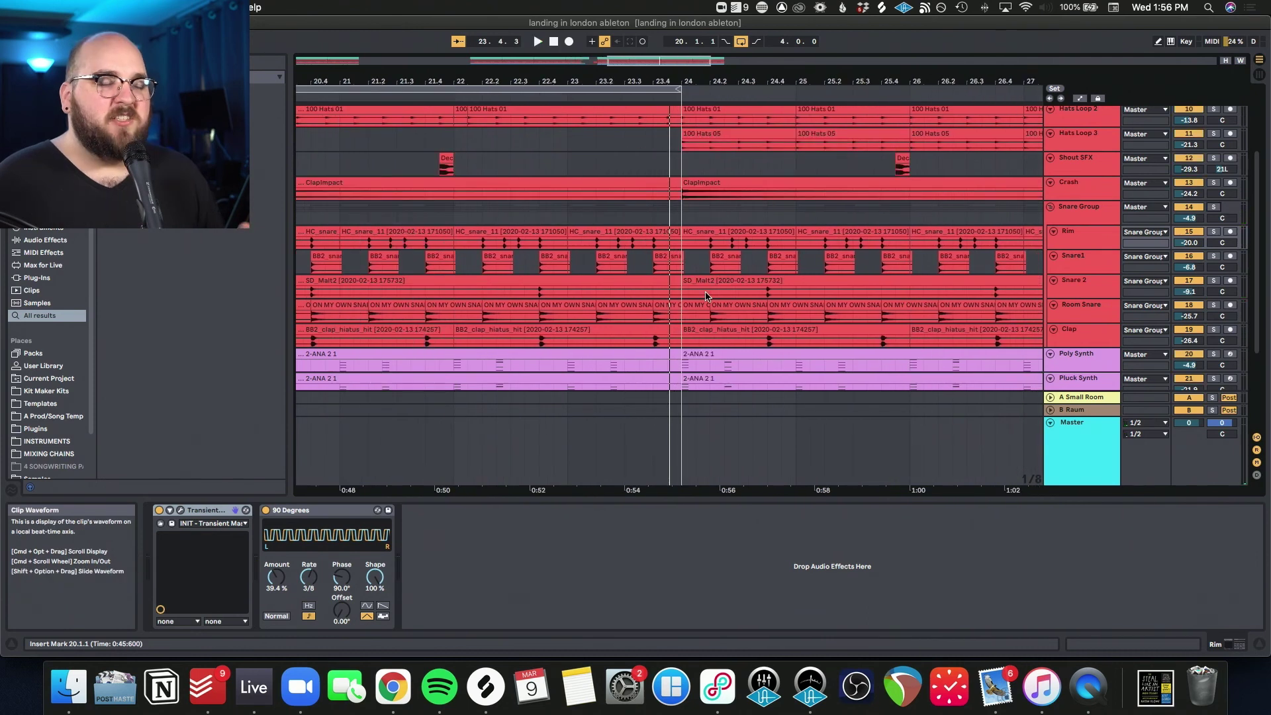
{"action": "scroll", "coordinate": [704, 289], "scroll_direction": "up", "scroll_amount": 5}
{"action": "left_click", "coordinate": [484, 126]}
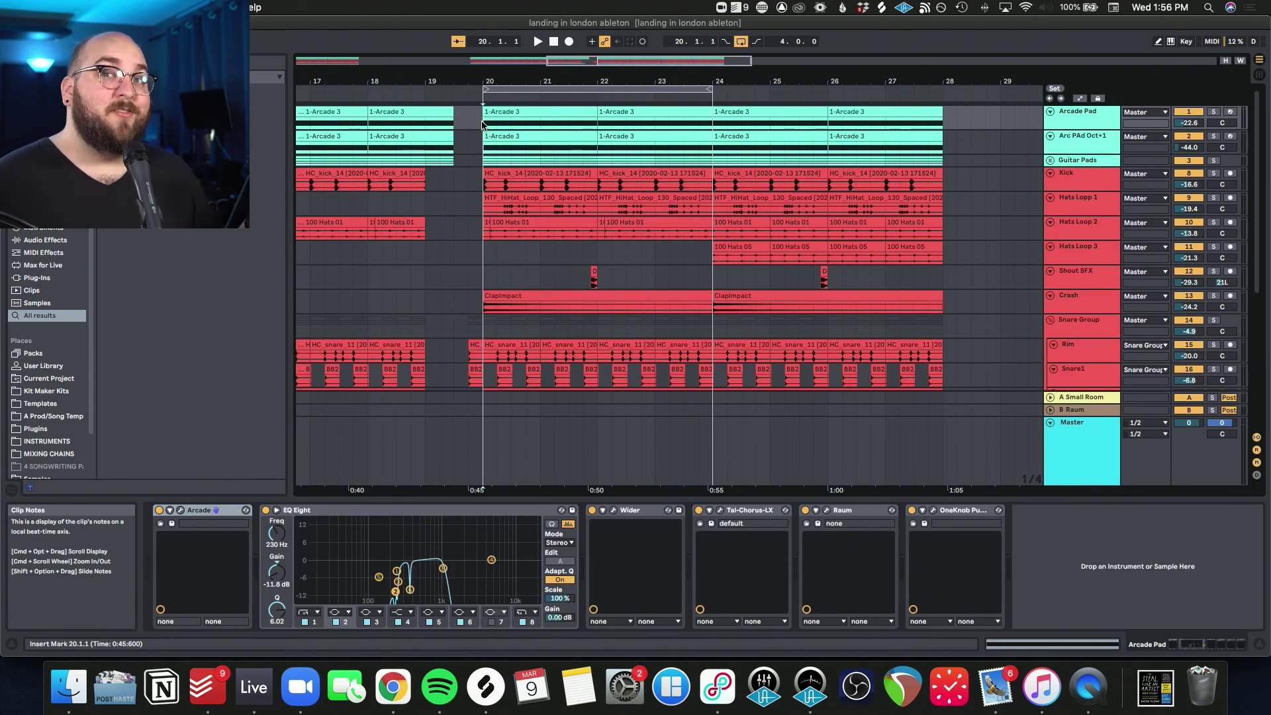
{"action": "key", "text": "space"}
{"action": "left_click", "coordinate": [440, 255]}
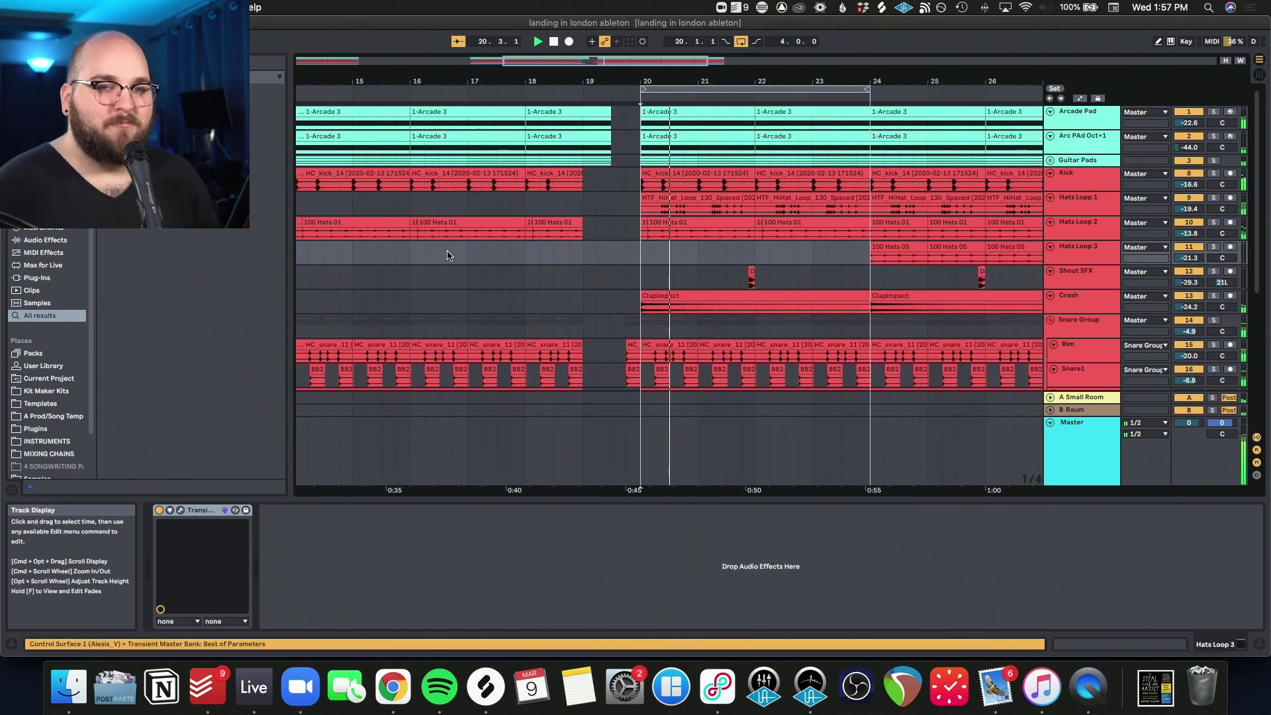